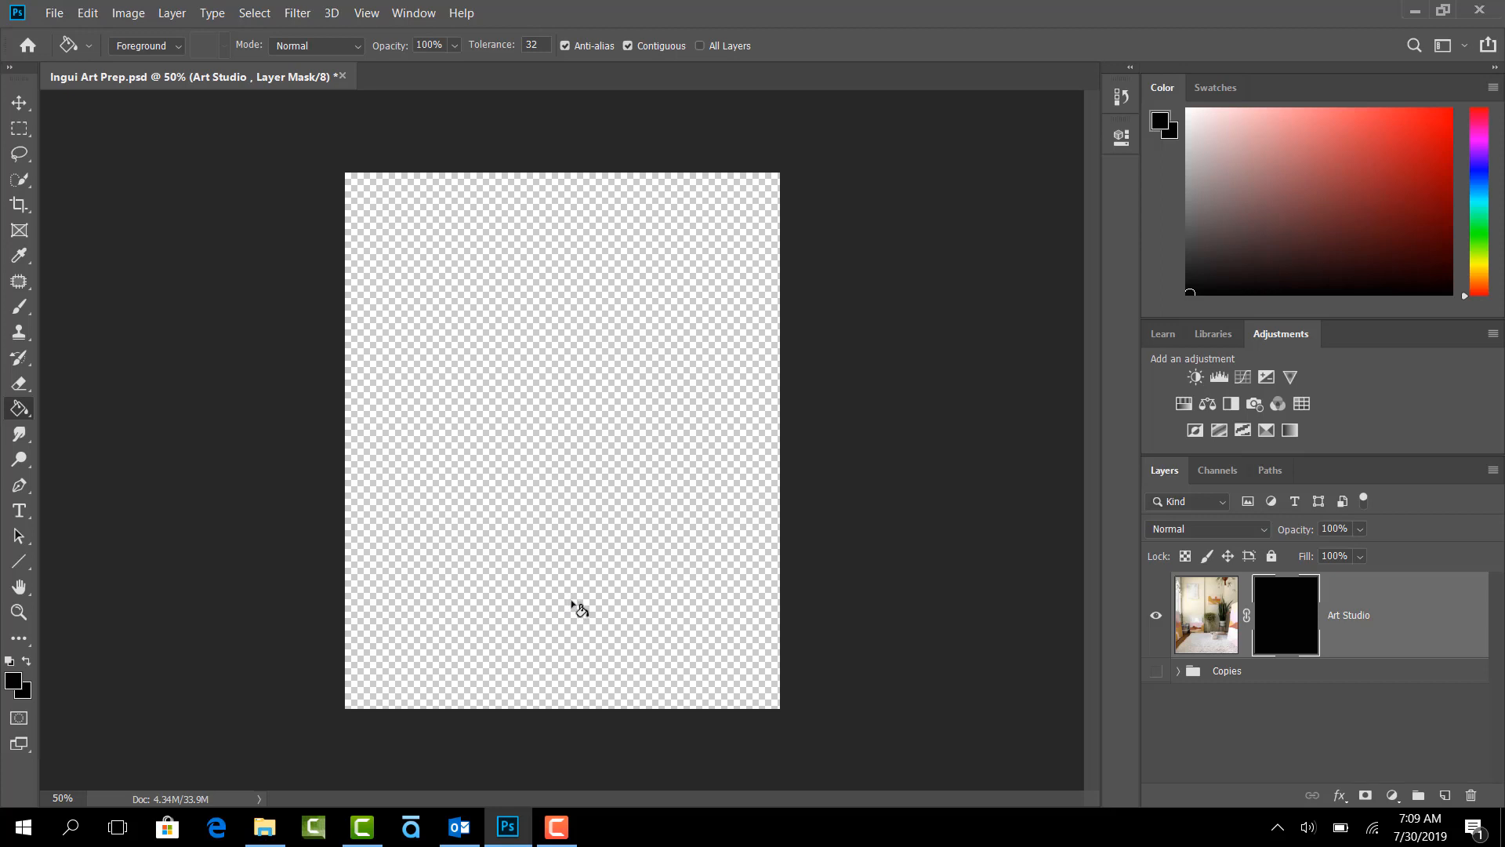
- Create a new layer, fill it with black and place it beneath the Art Studio layer
click(1445, 795)
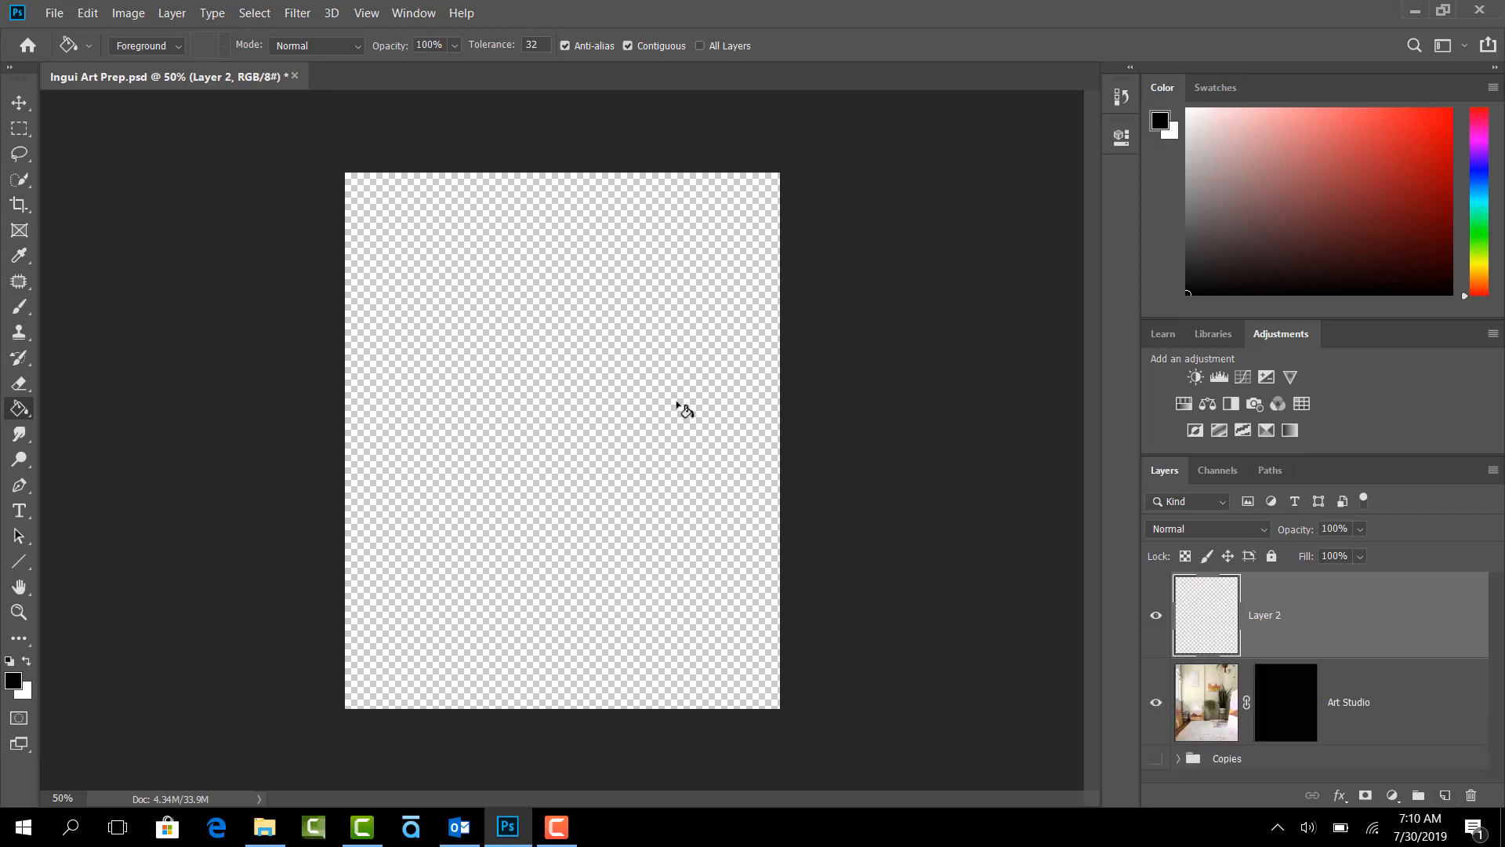
click(687, 409)
drag(1327, 619, 1316, 737)
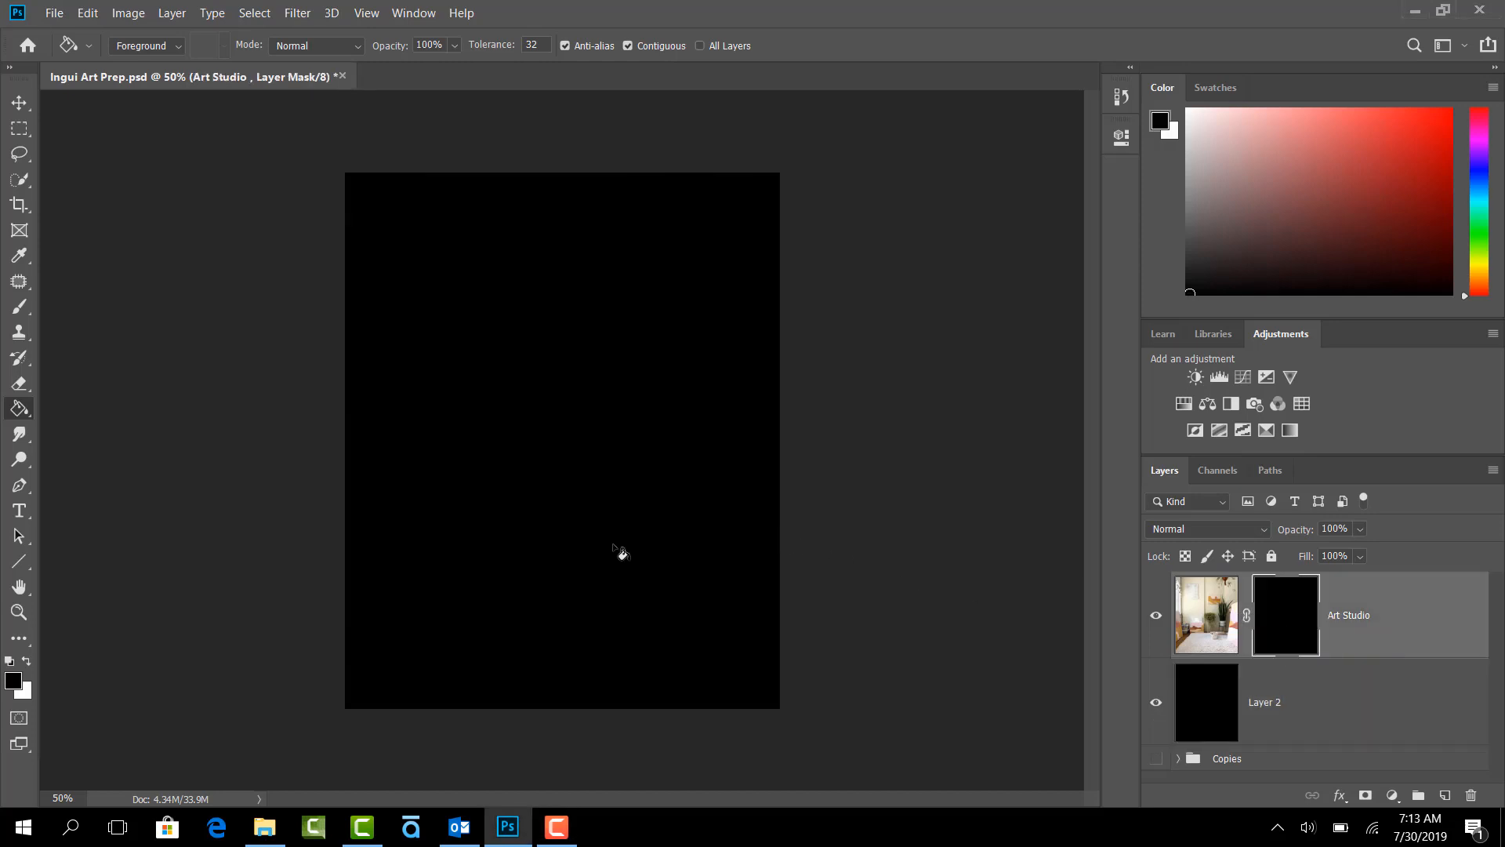
- Fill the Art Studio layer's mask with white to reveal the image, and refill it with black to hide it
key(x)
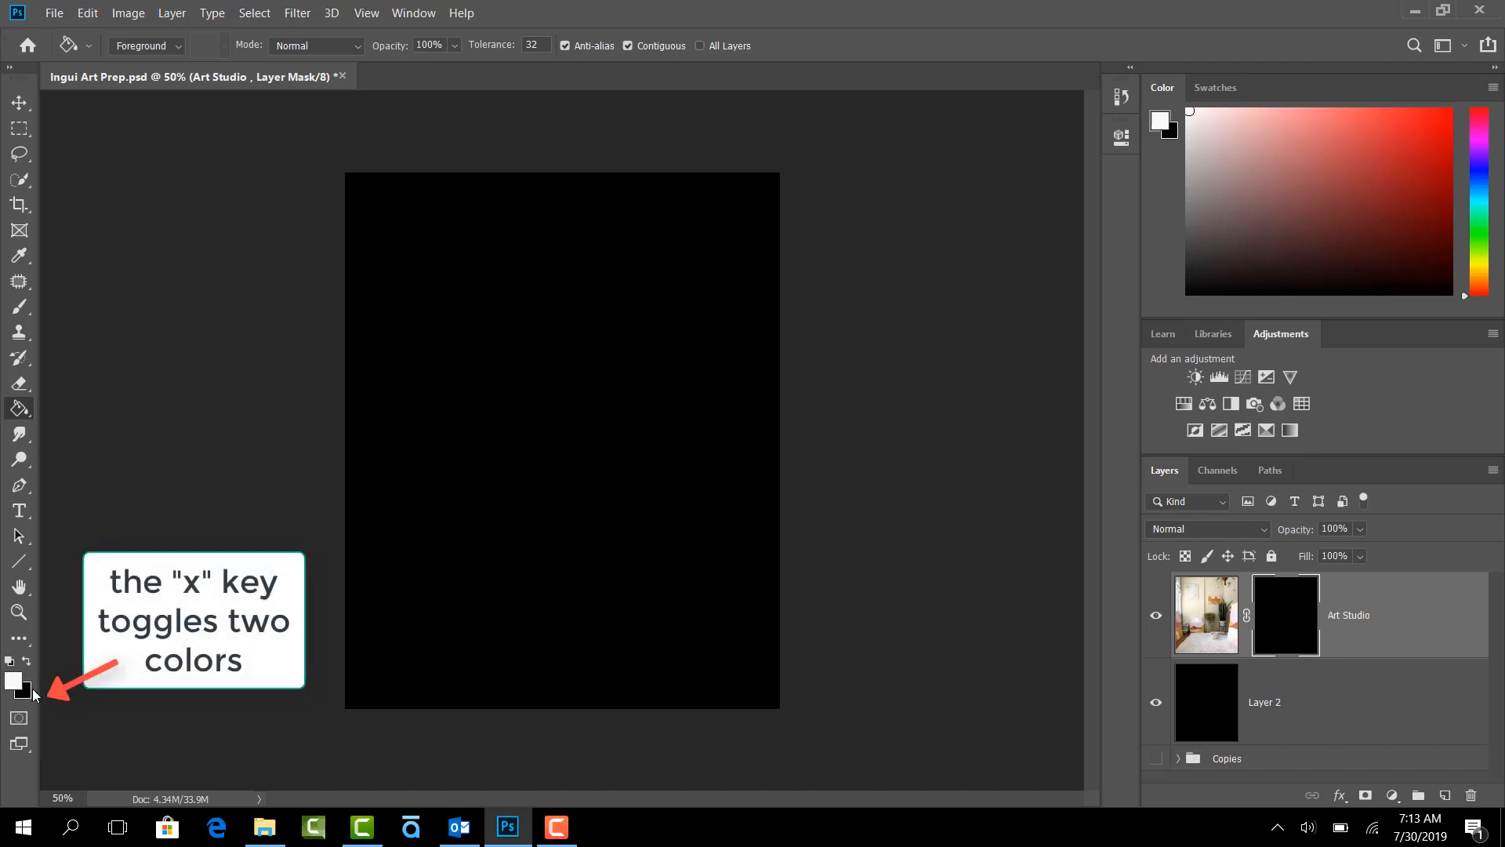
key(x)
key(x)
click(583, 530)
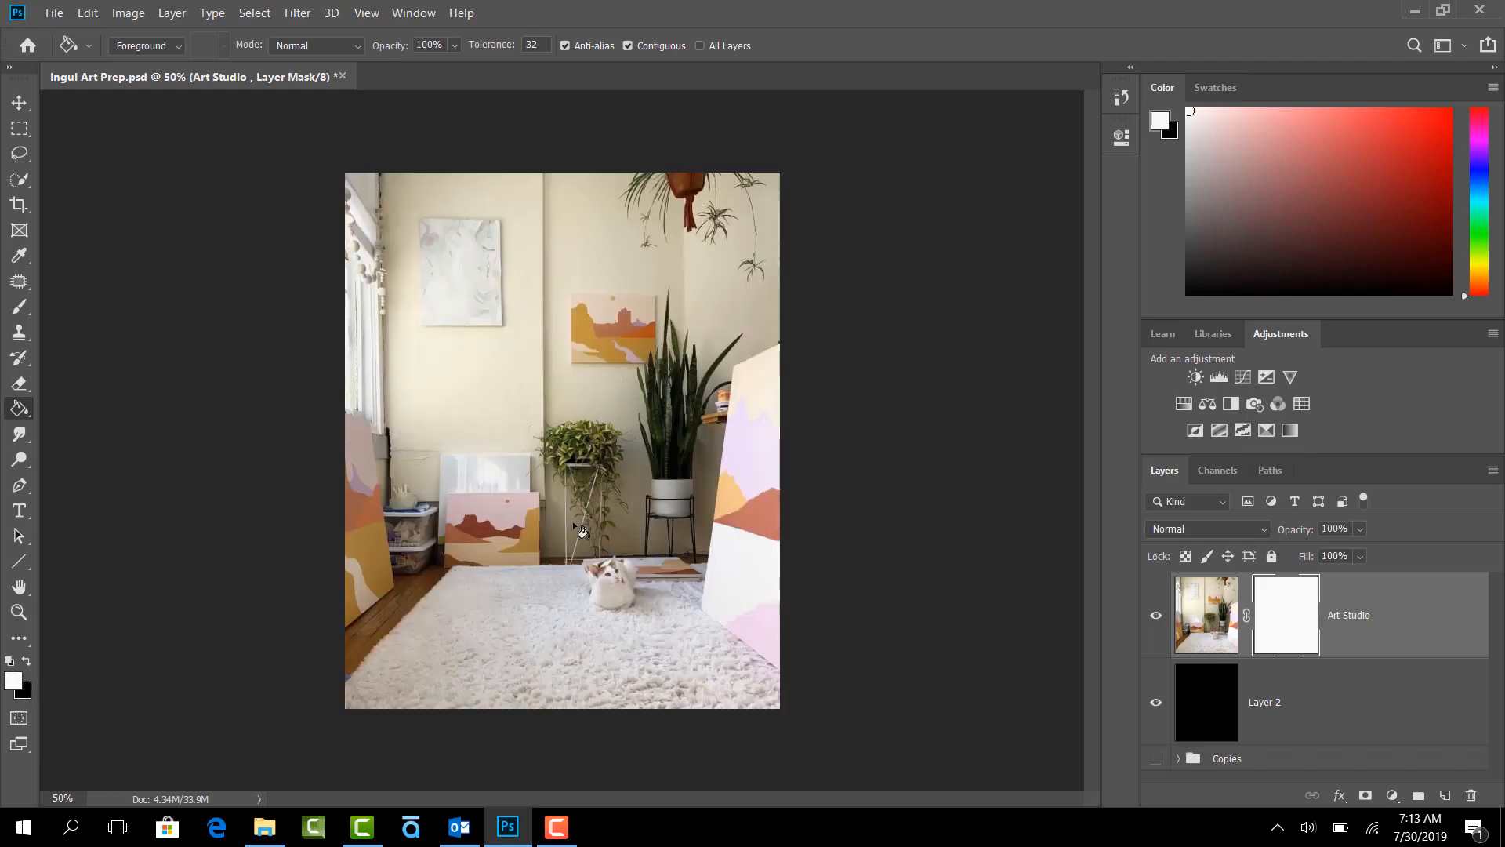
key(x)
click(583, 530)
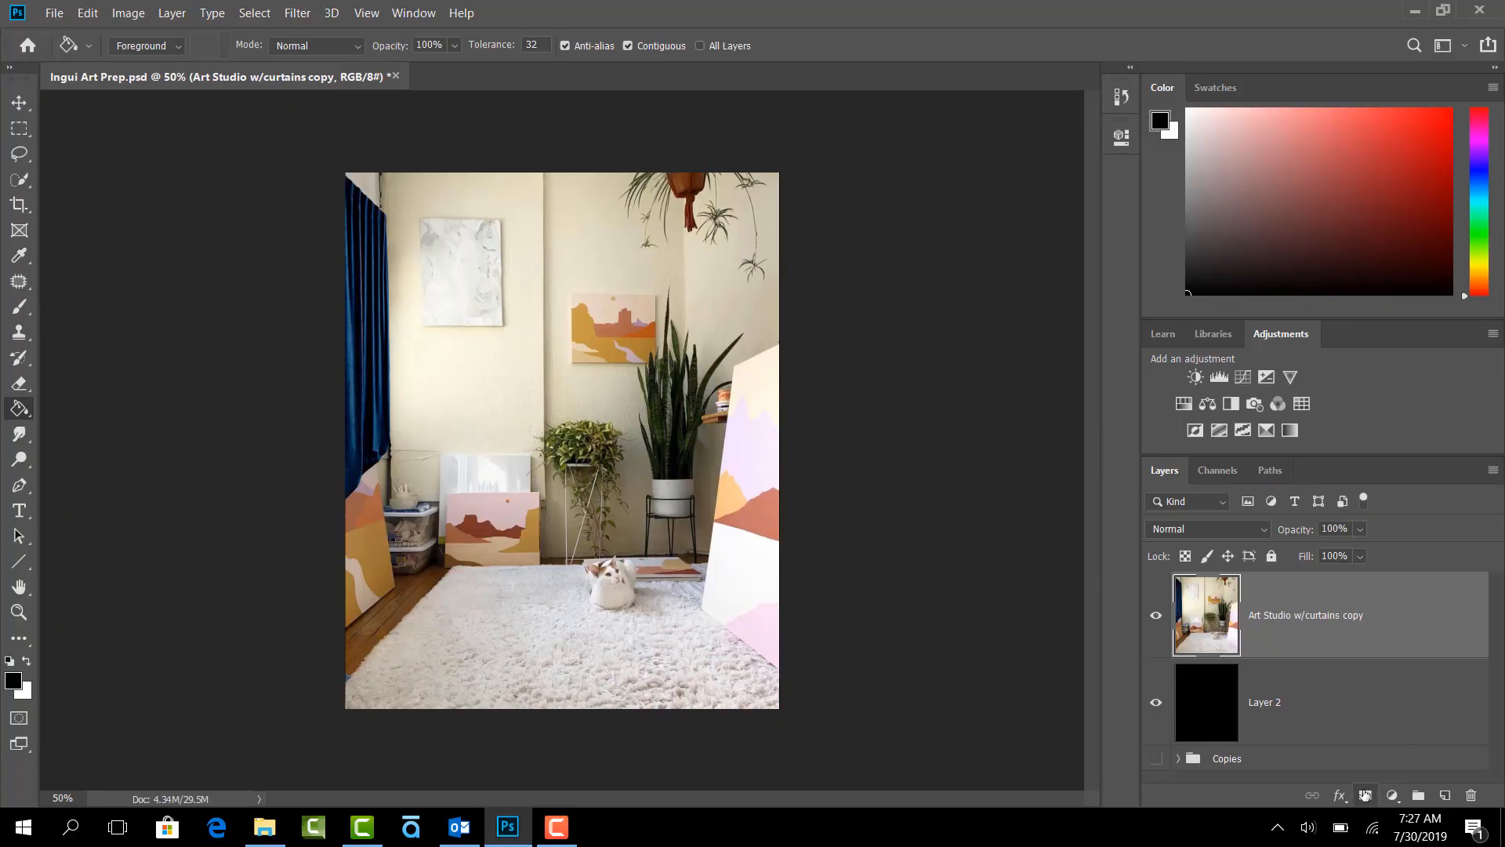
- Add a layer mask to Art Studio w/curtains copy and draw a black-to-transparent linear gradient at 61% opacity from the image's right edge to its left
click(1366, 795)
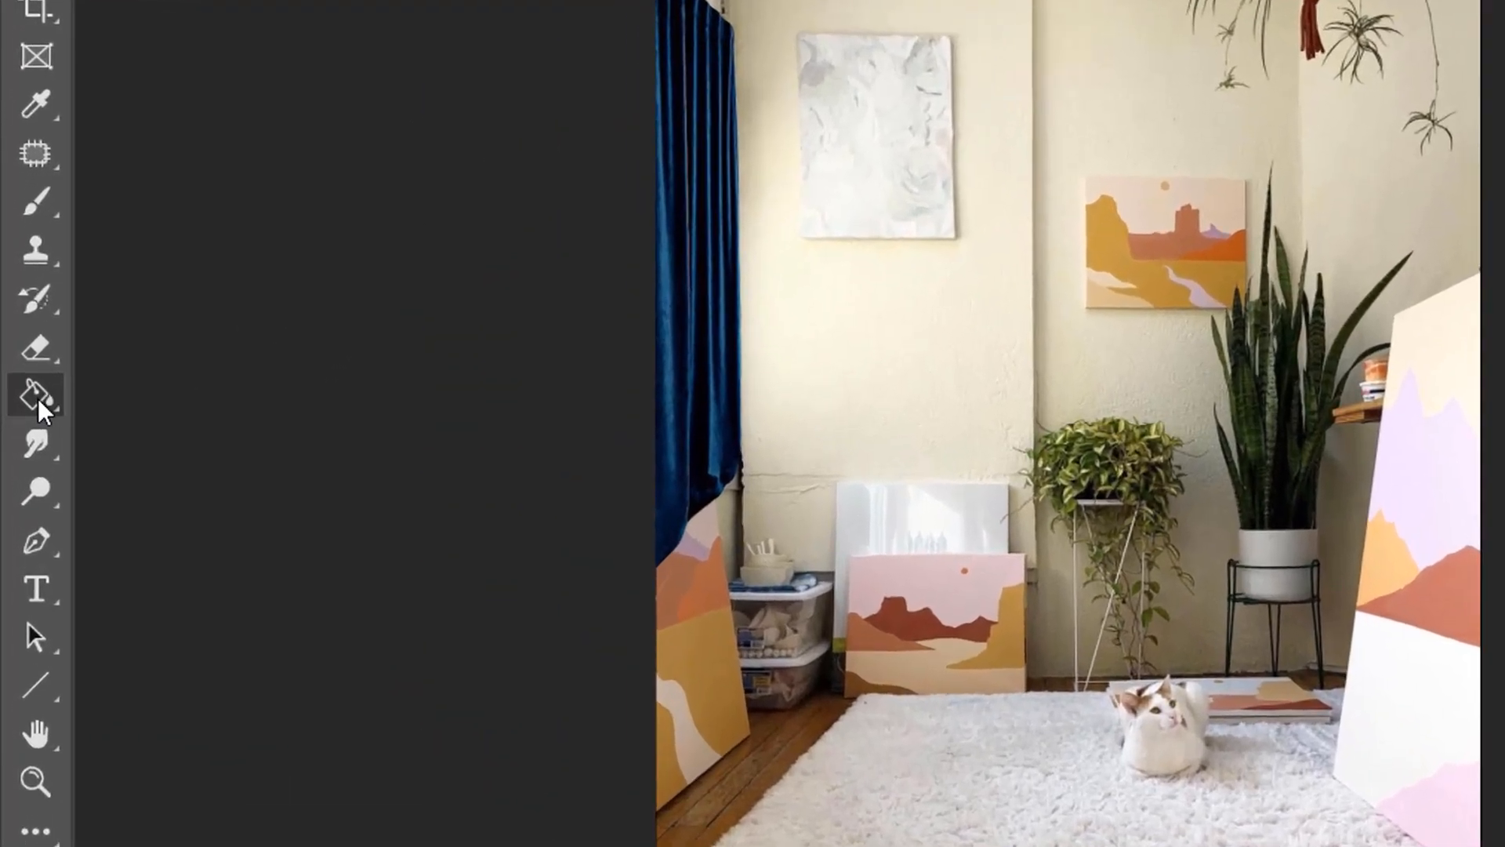
click(36, 397)
click(161, 391)
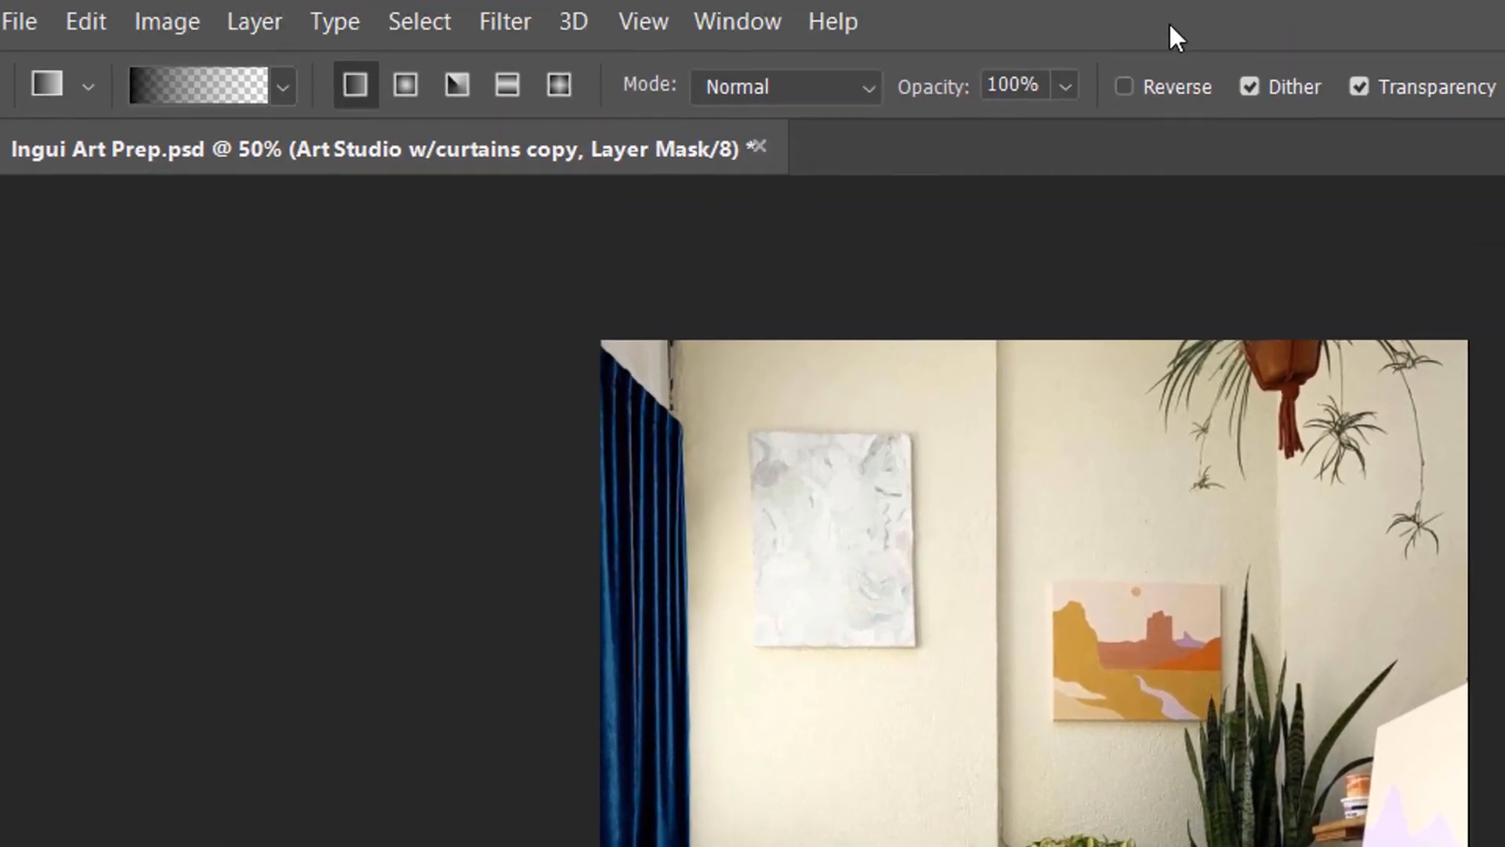
click(1062, 91)
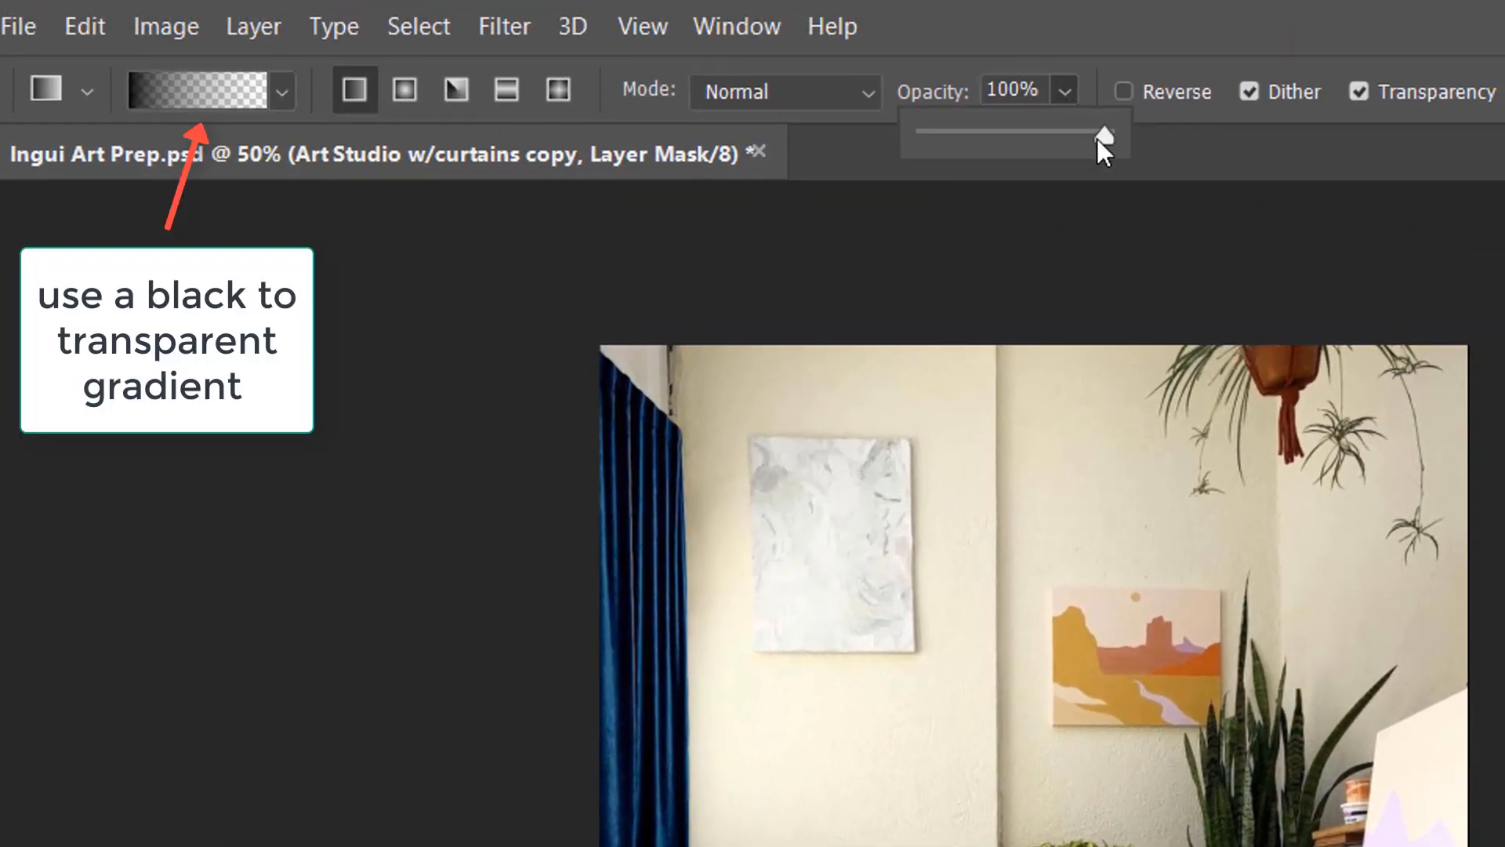
drag(1098, 139, 1033, 134)
click(1157, 24)
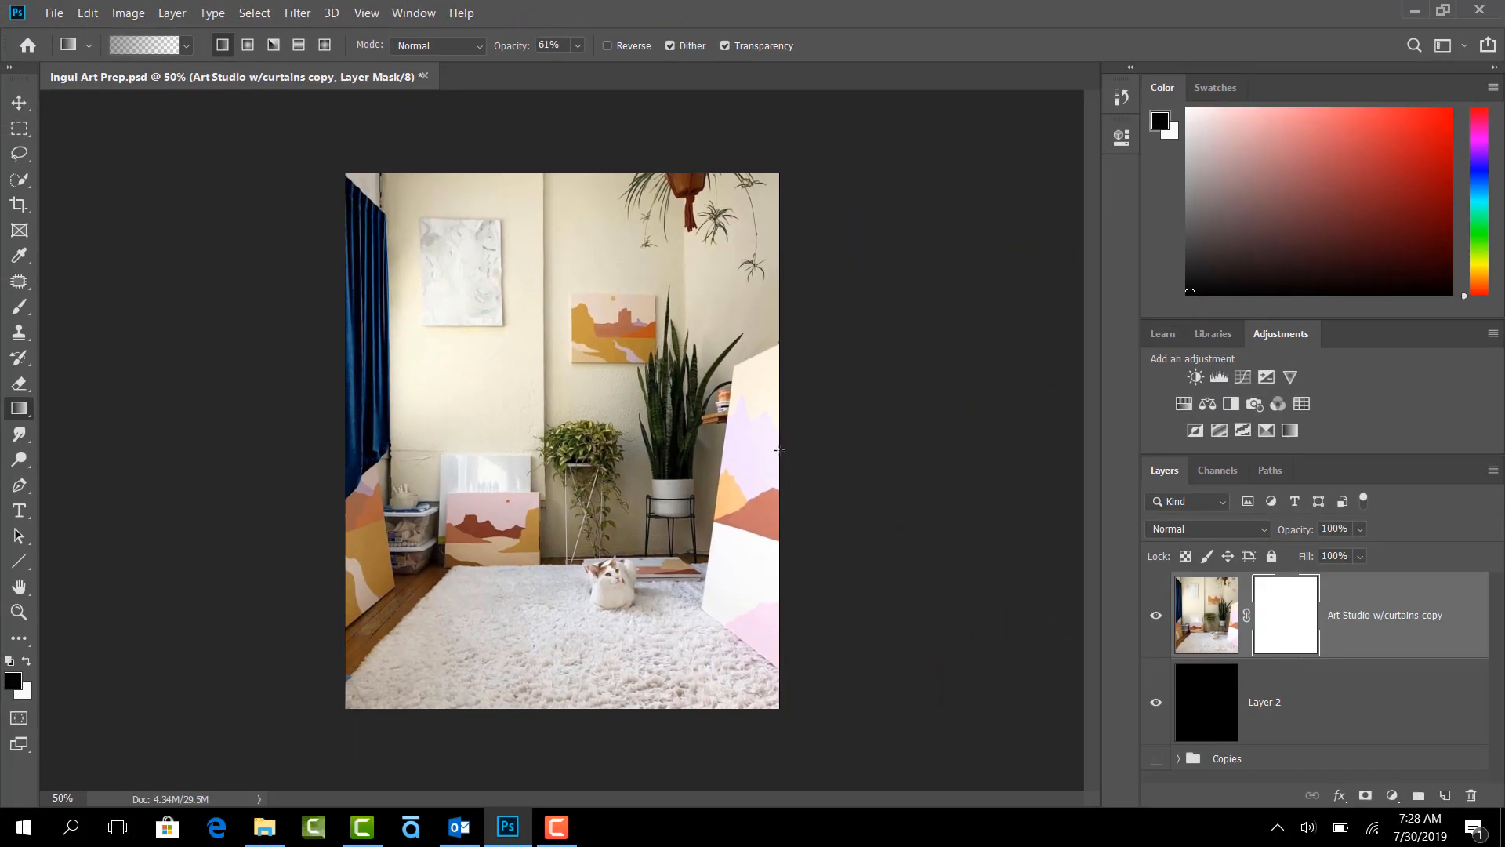
drag(779, 451, 340, 454)
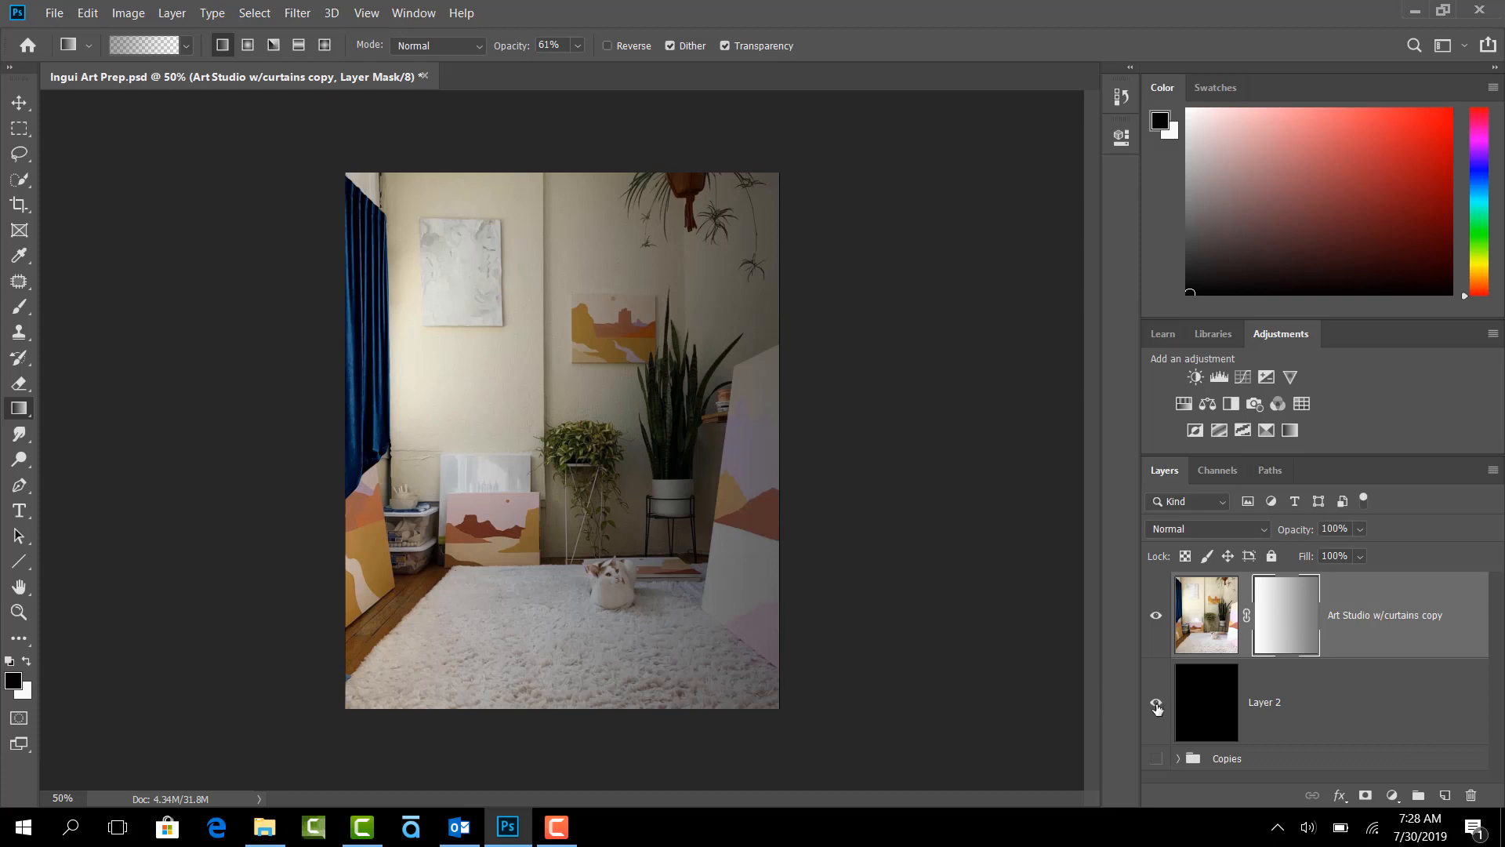
- Toggle Layer 2's visibility to compare the masked image over transparency and over black
click(1157, 706)
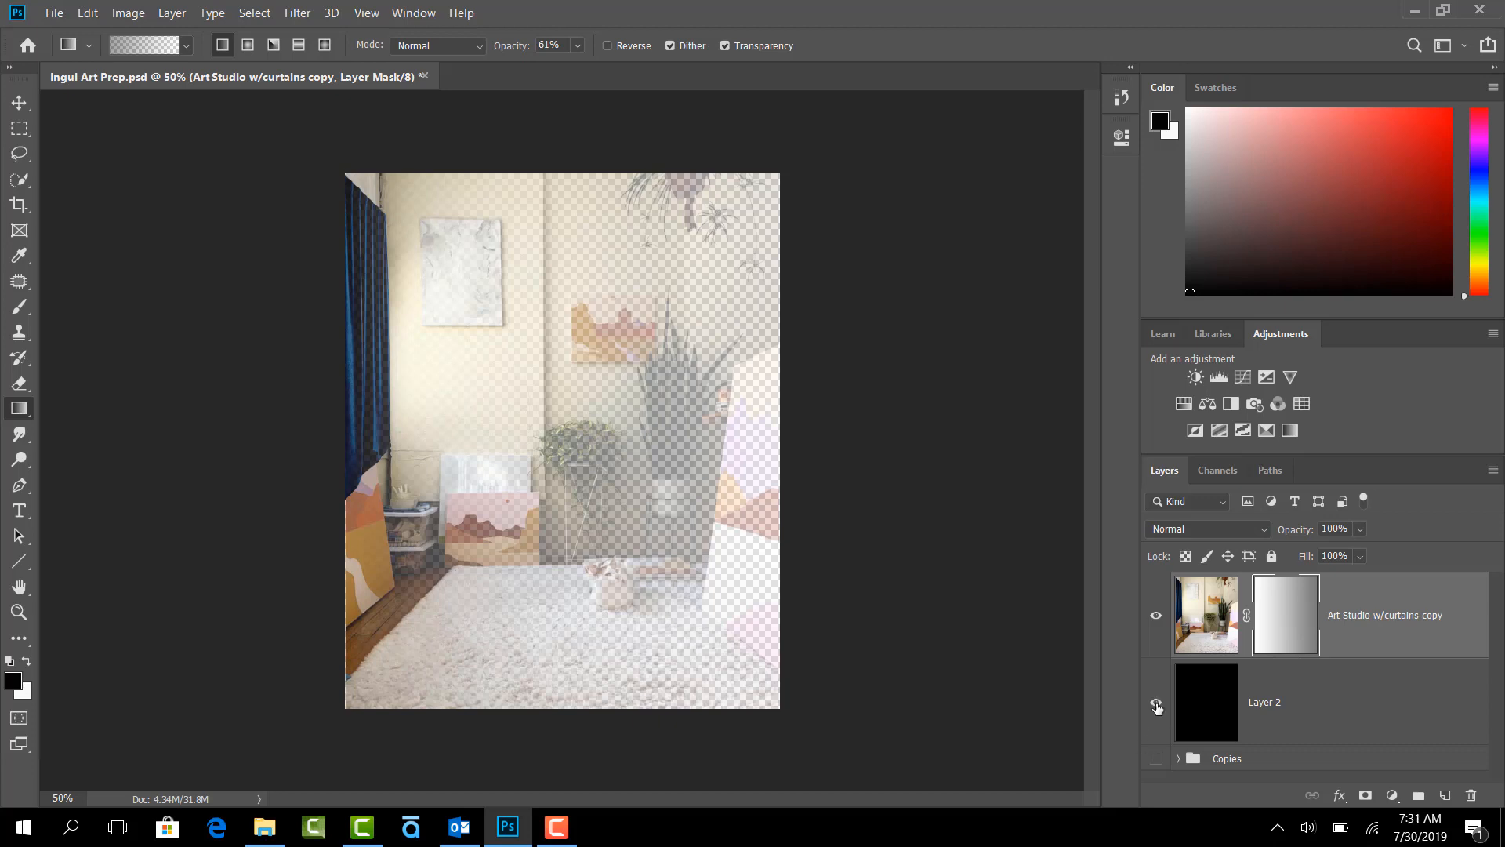
click(1157, 707)
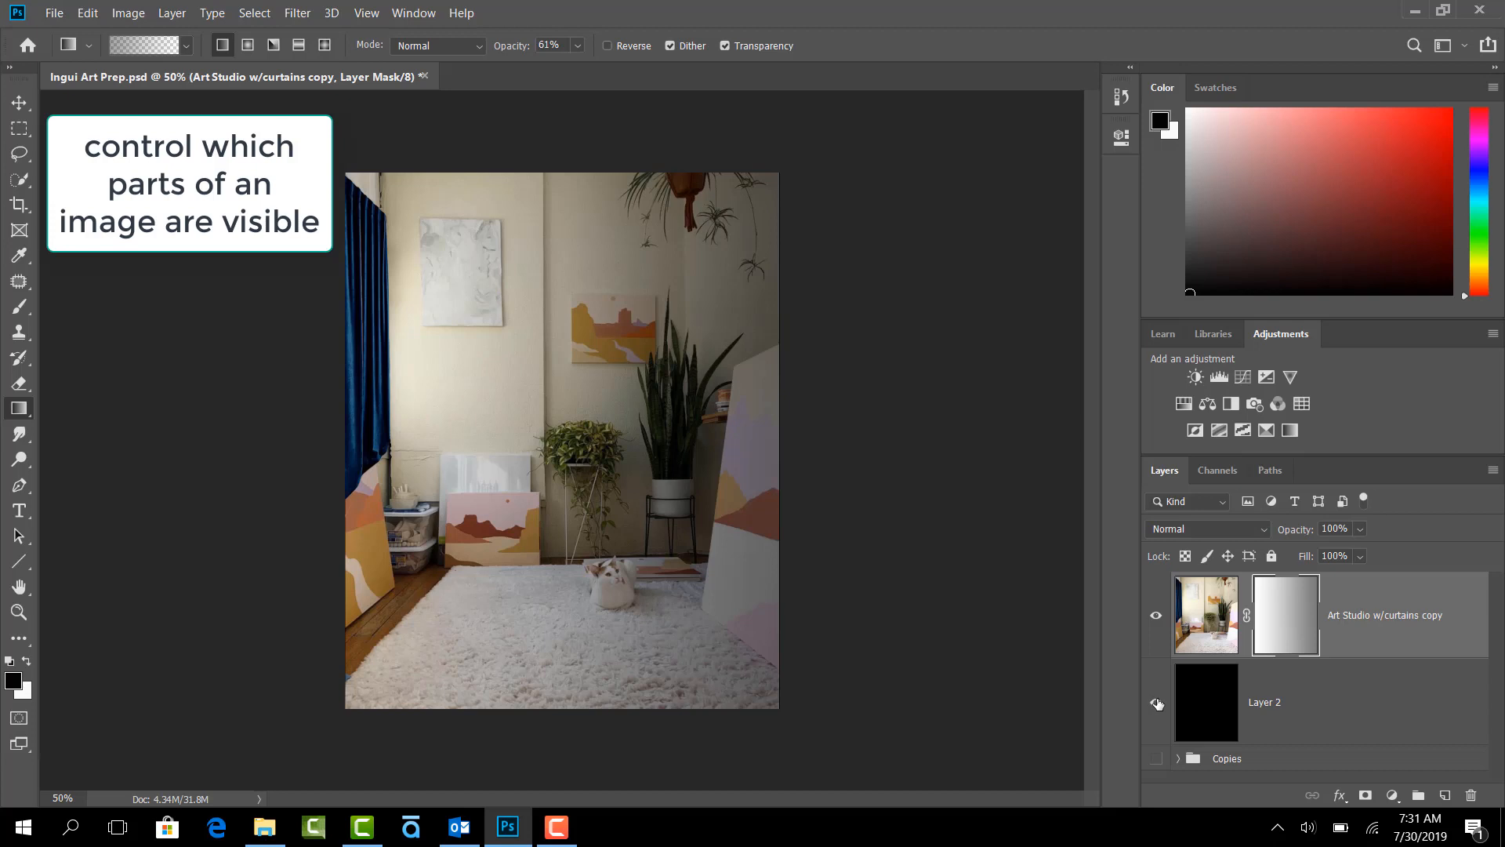
click(1158, 703)
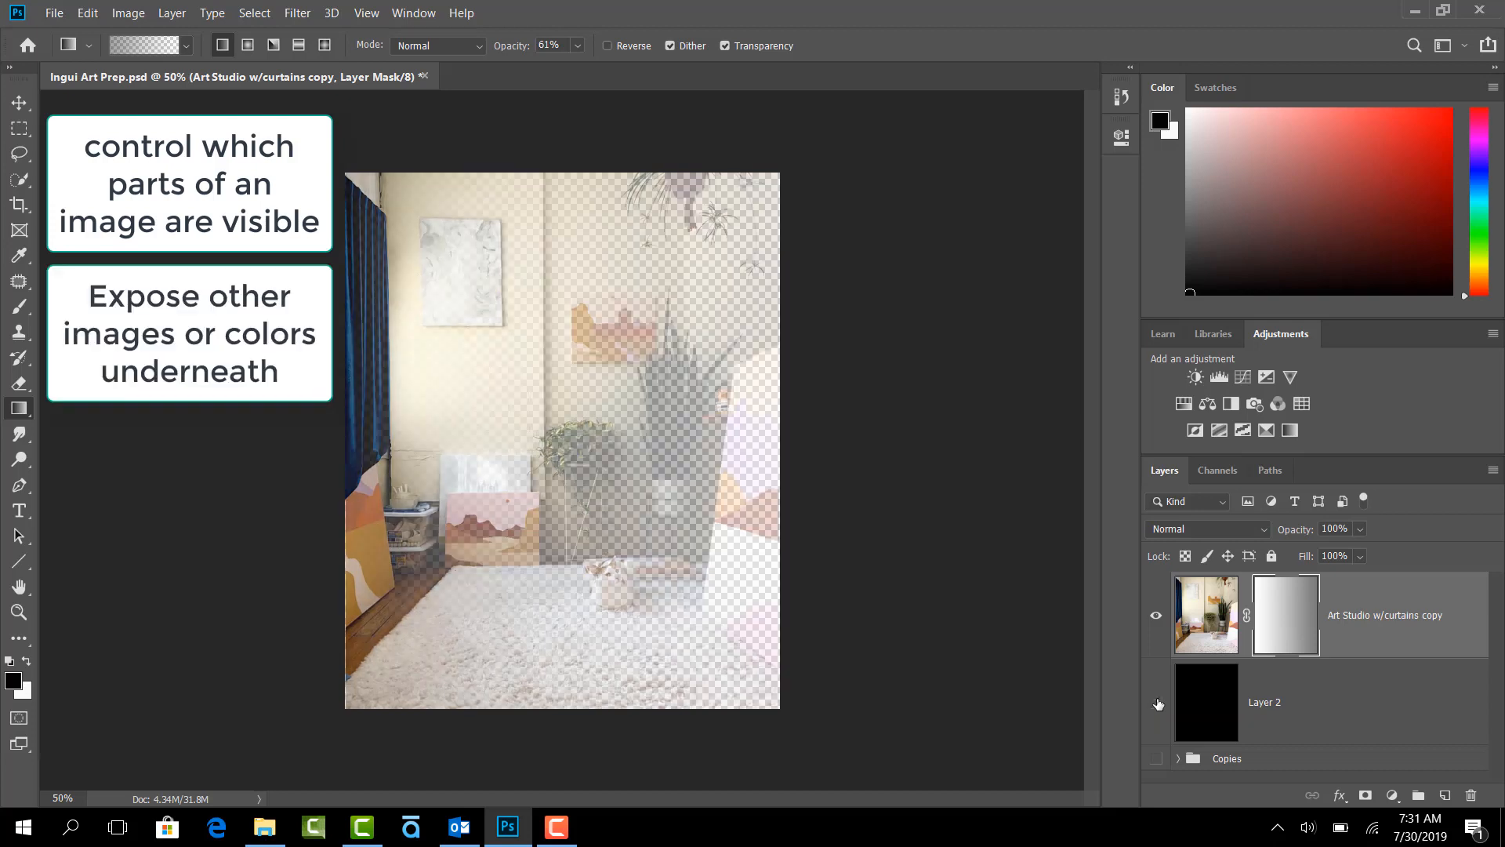
click(1158, 704)
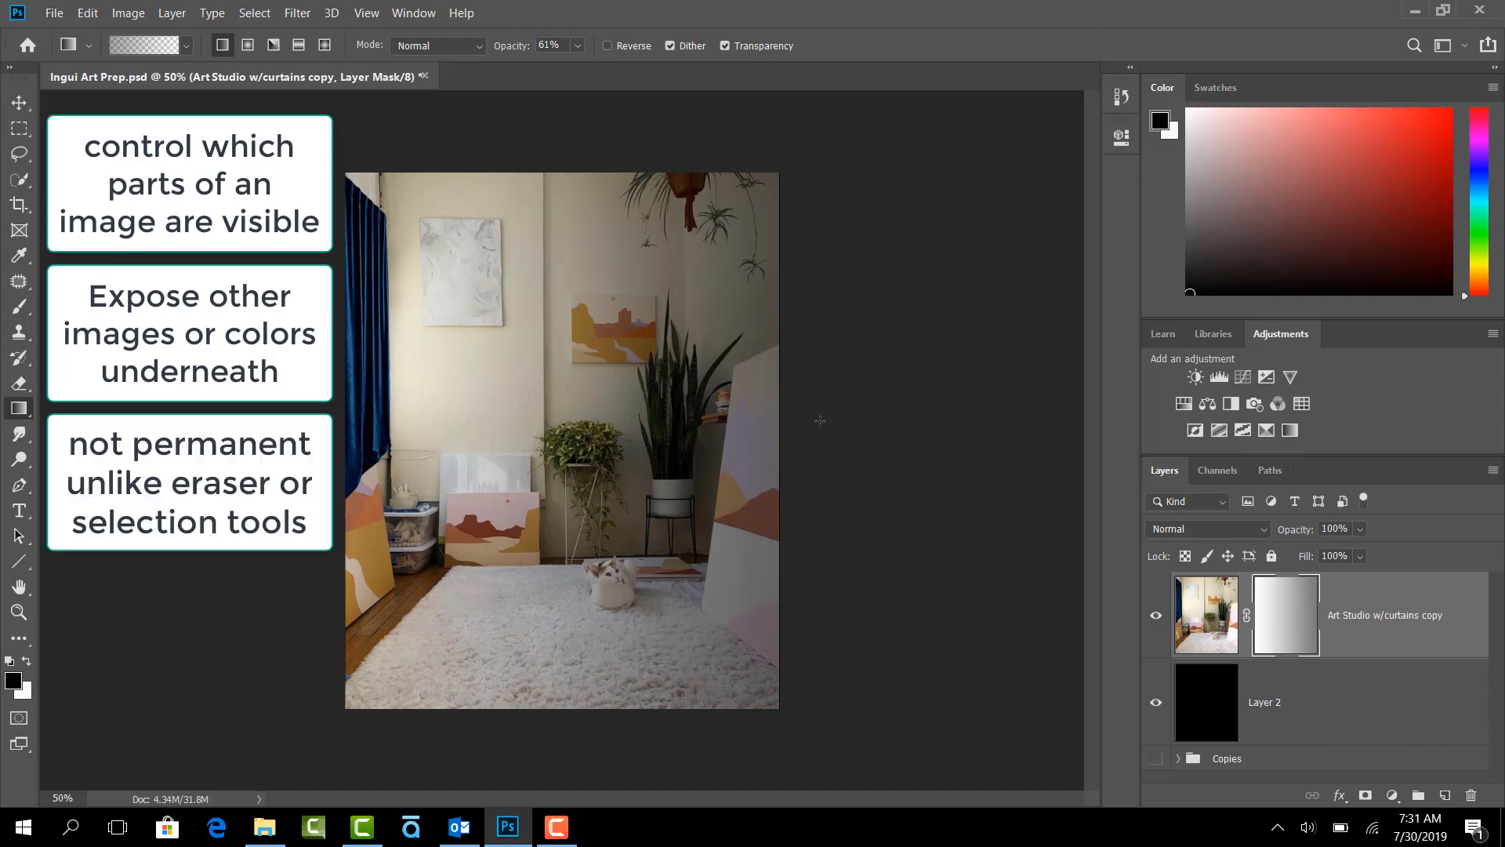
- Draw further black-to-transparent gradients across the mask, from the image's right side and from its upper-left area
drag(820, 421, 198, 590)
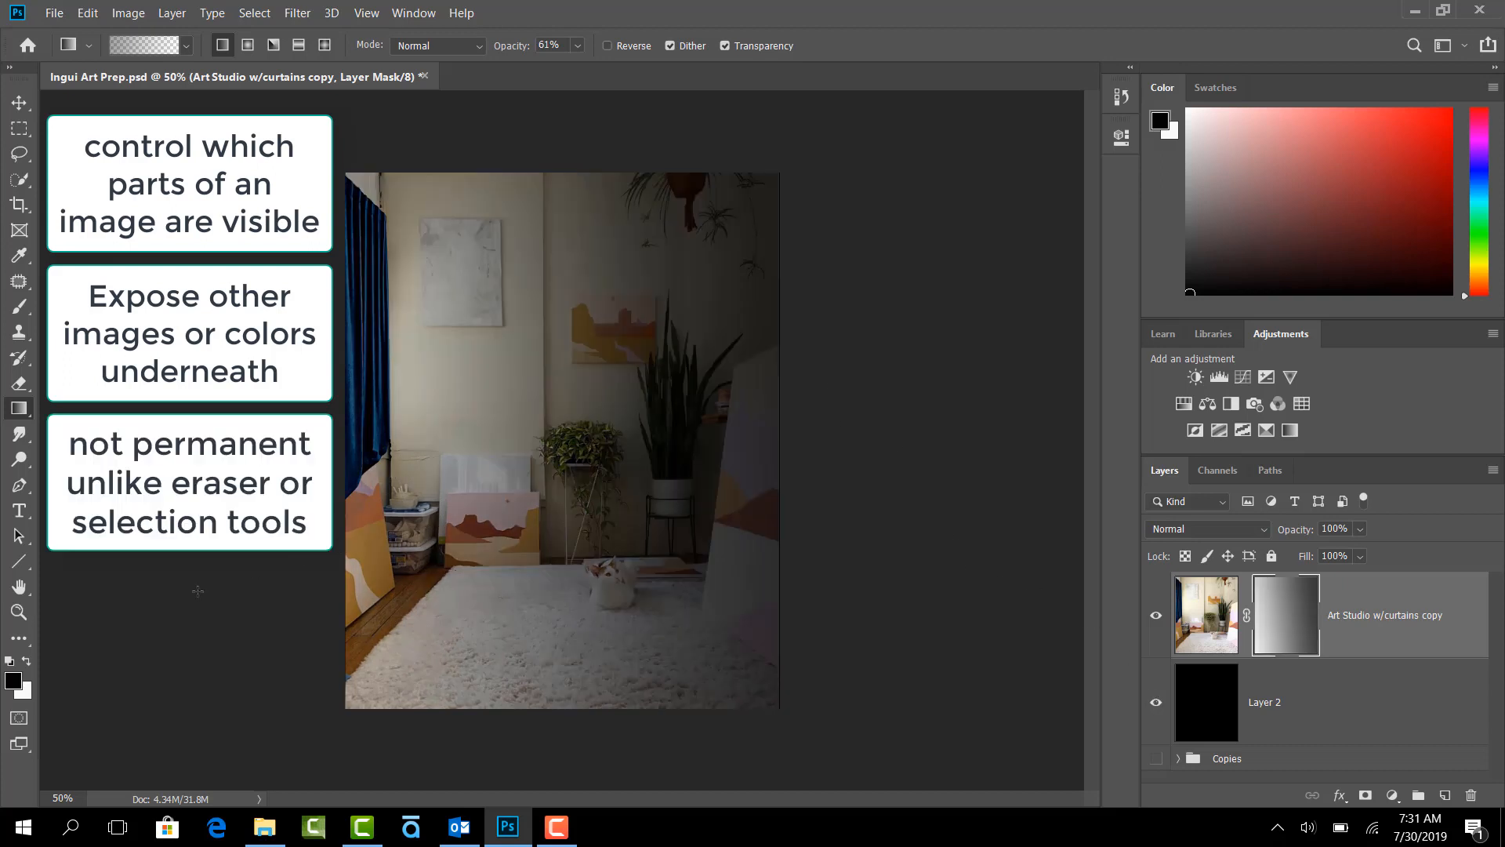
drag(349, 245, 585, 435)
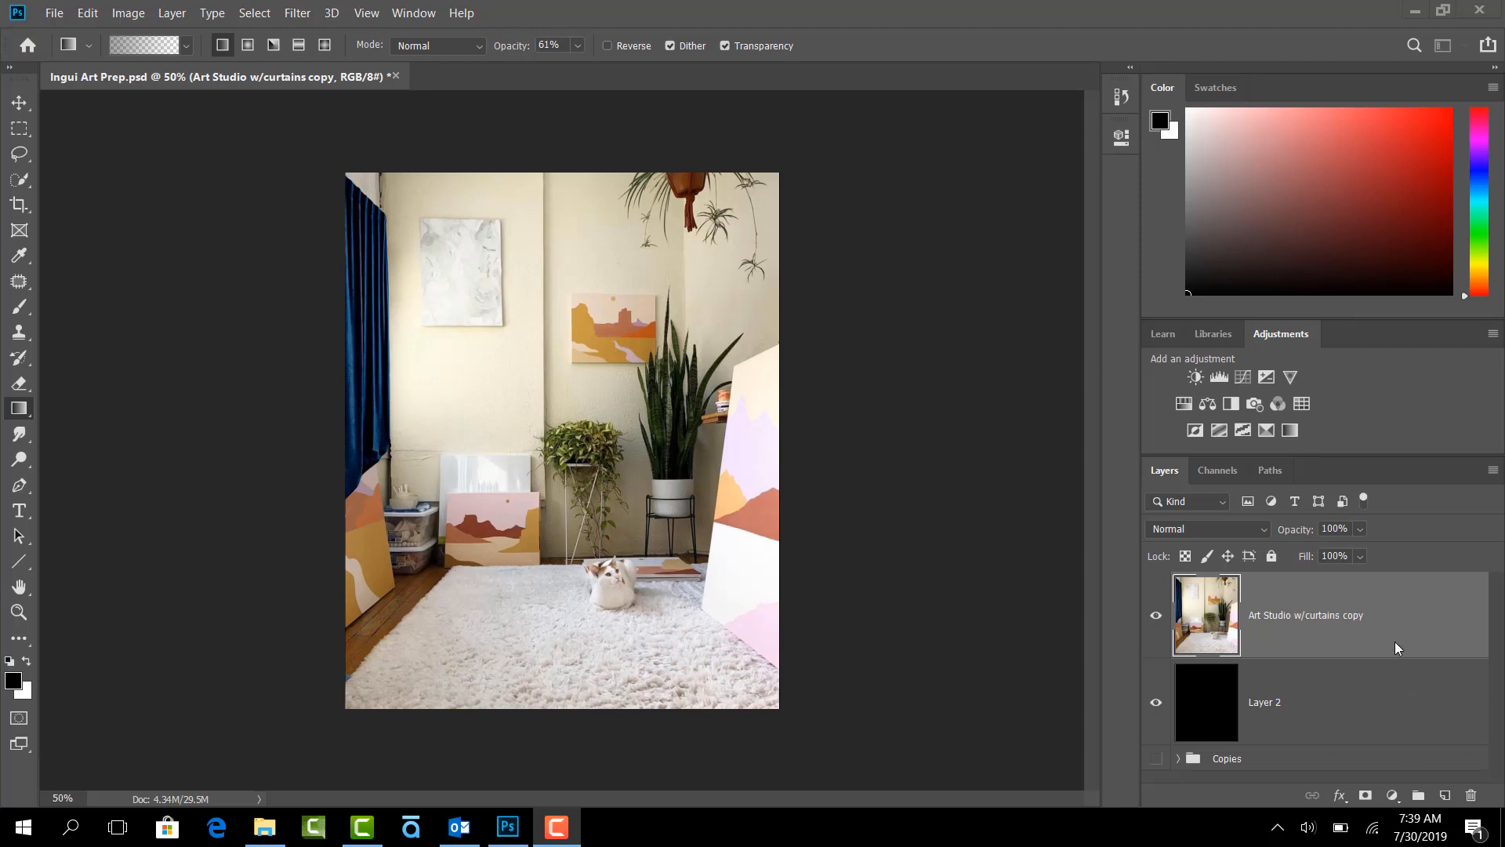
- Add a fresh layer mask to Art Studio w/curtains copy and fill it with black using the Paint Bucket
click(1365, 796)
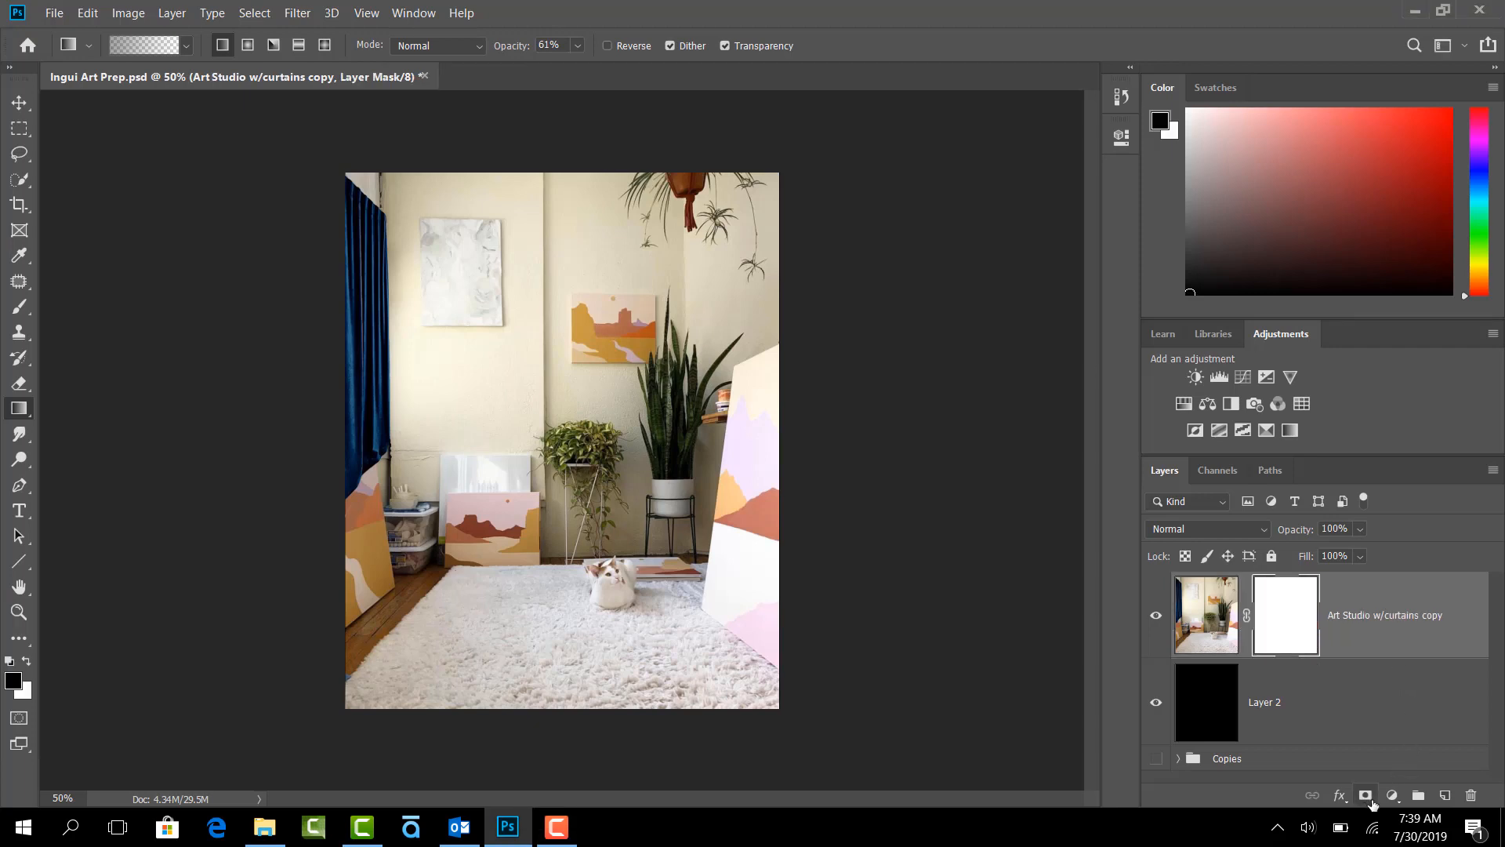
right_click(15, 411)
click(82, 424)
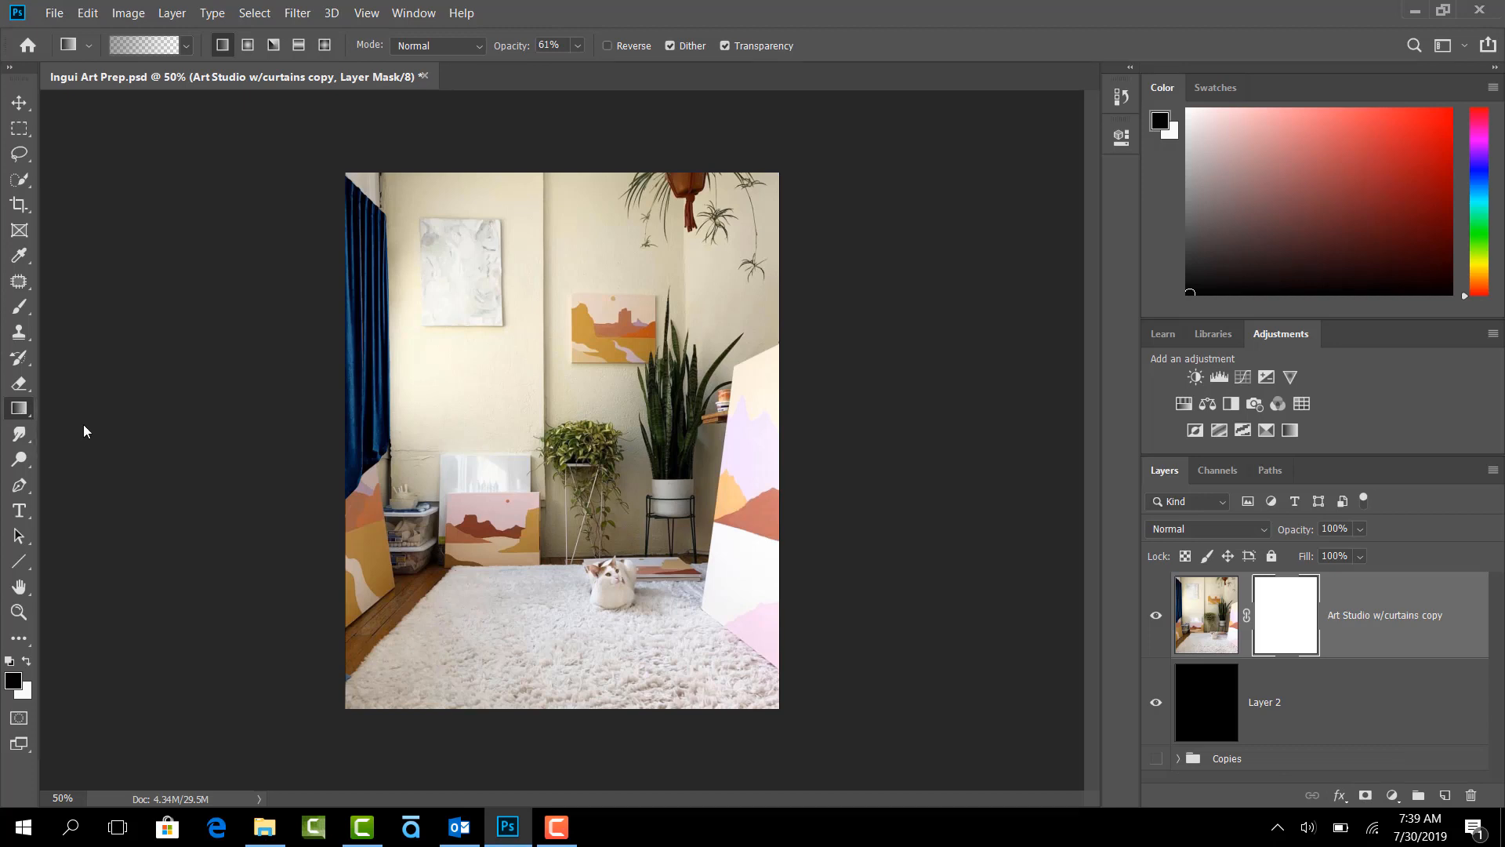
click(654, 480)
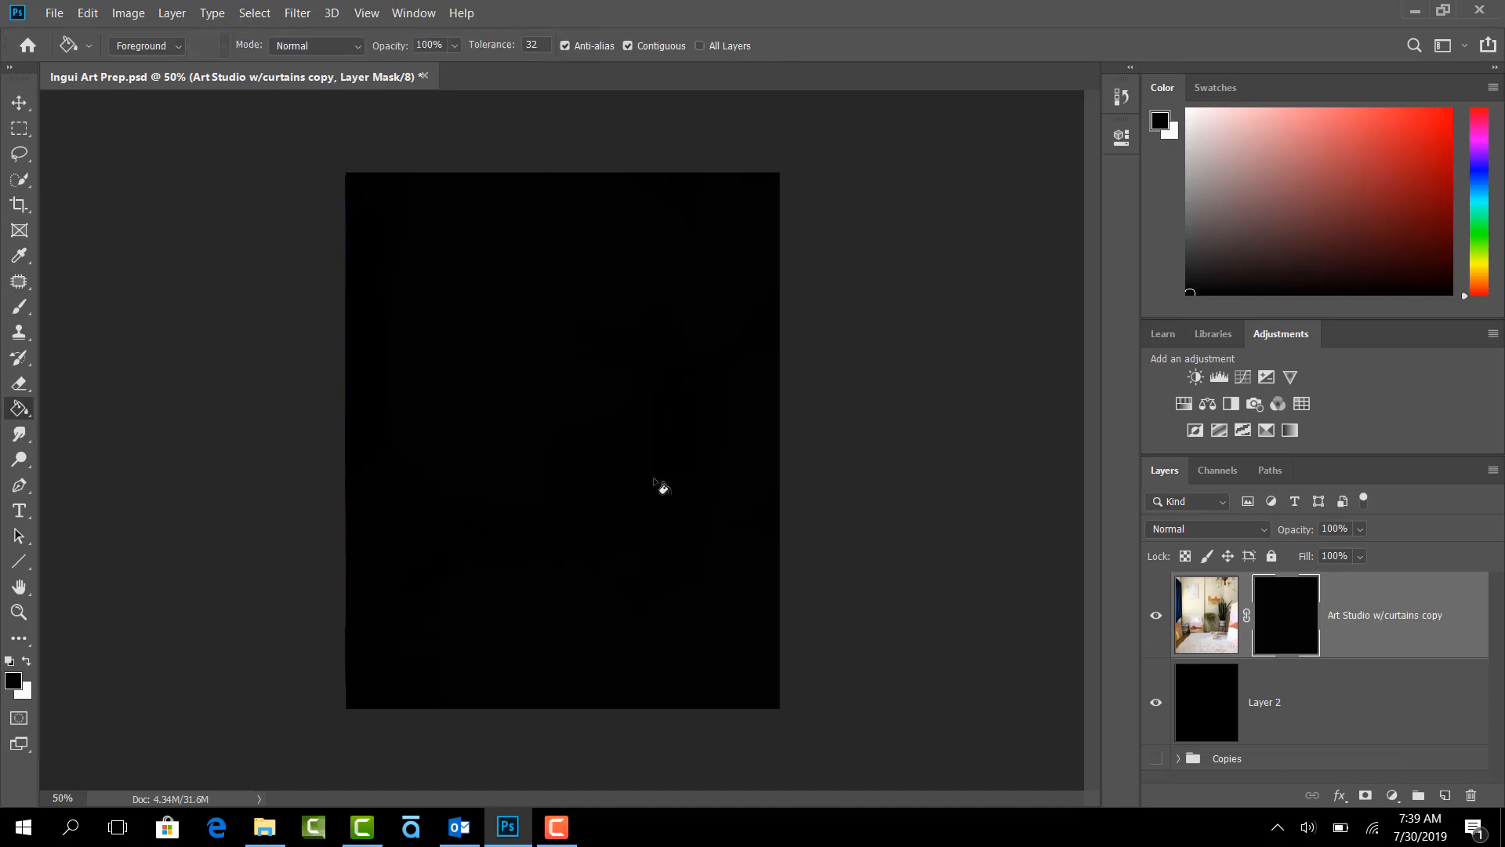
- Set up the Brush tool with a size of 100 px, 0% hardness and 100% opacity
click(20, 309)
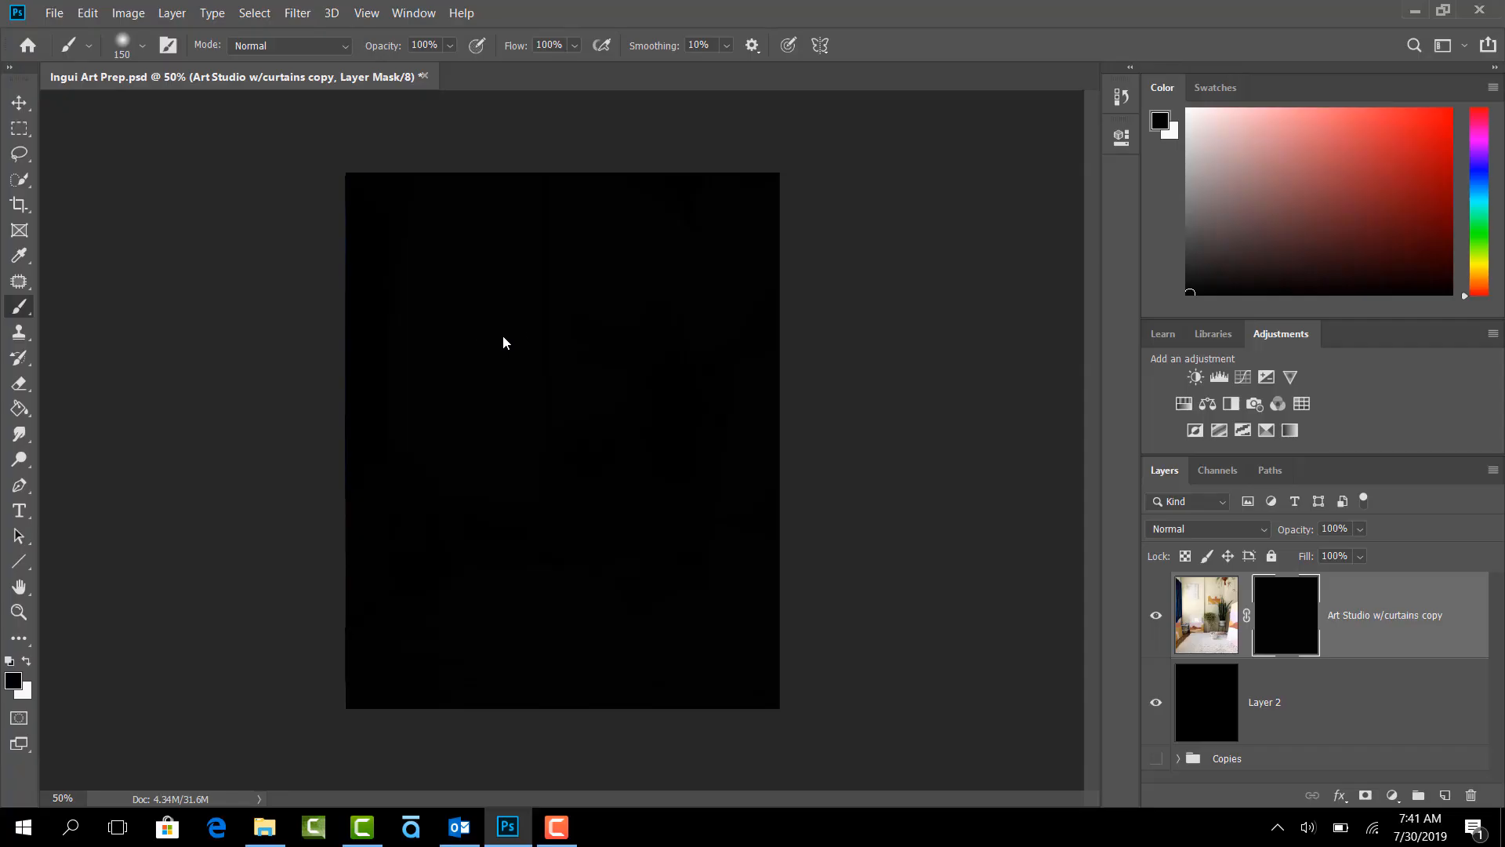
key(bracketright)
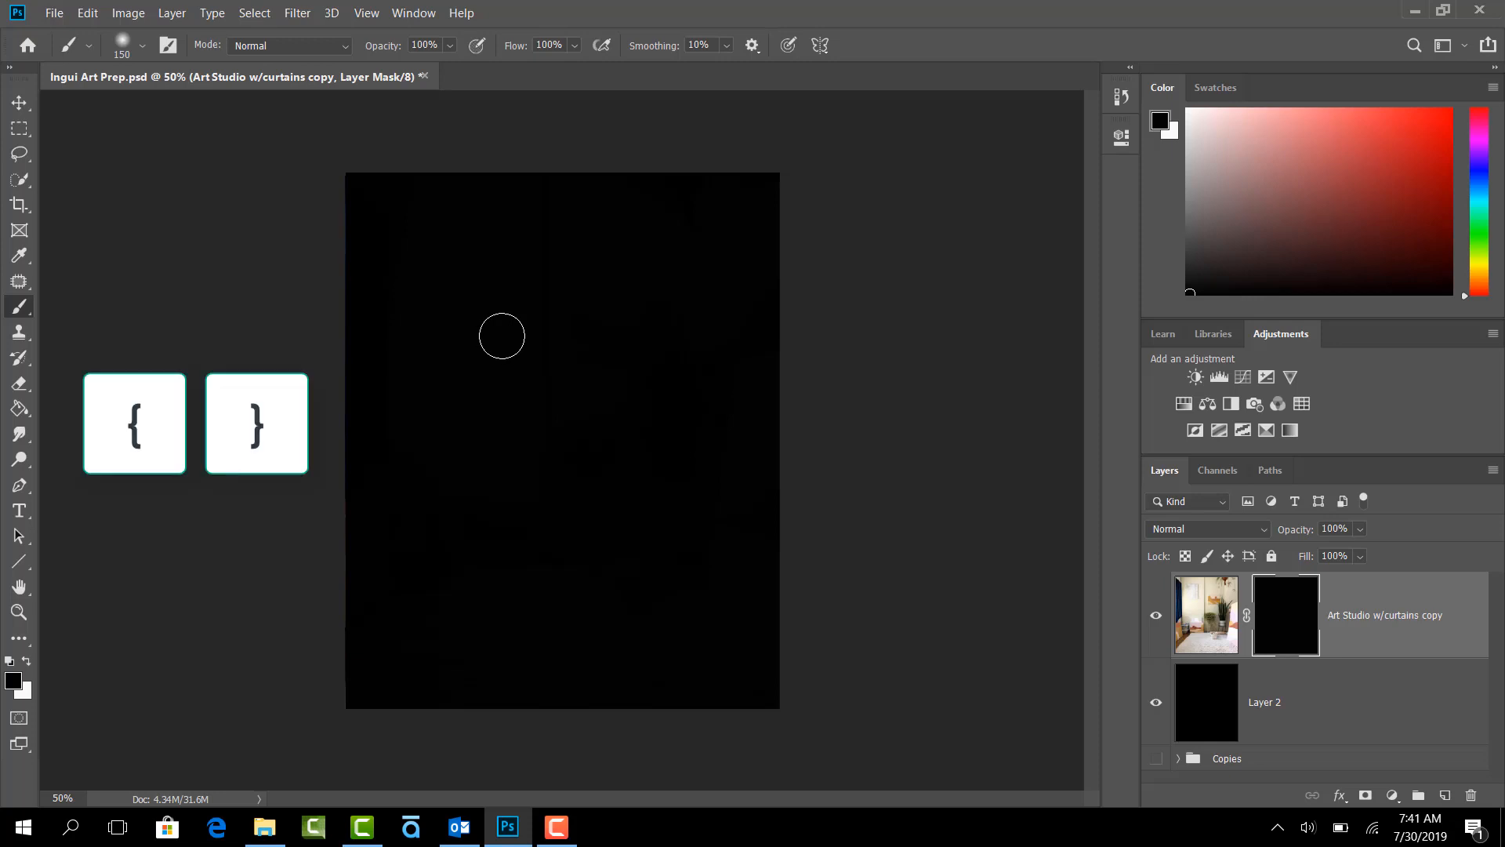
key(bracketleft)
key(bracketleft)
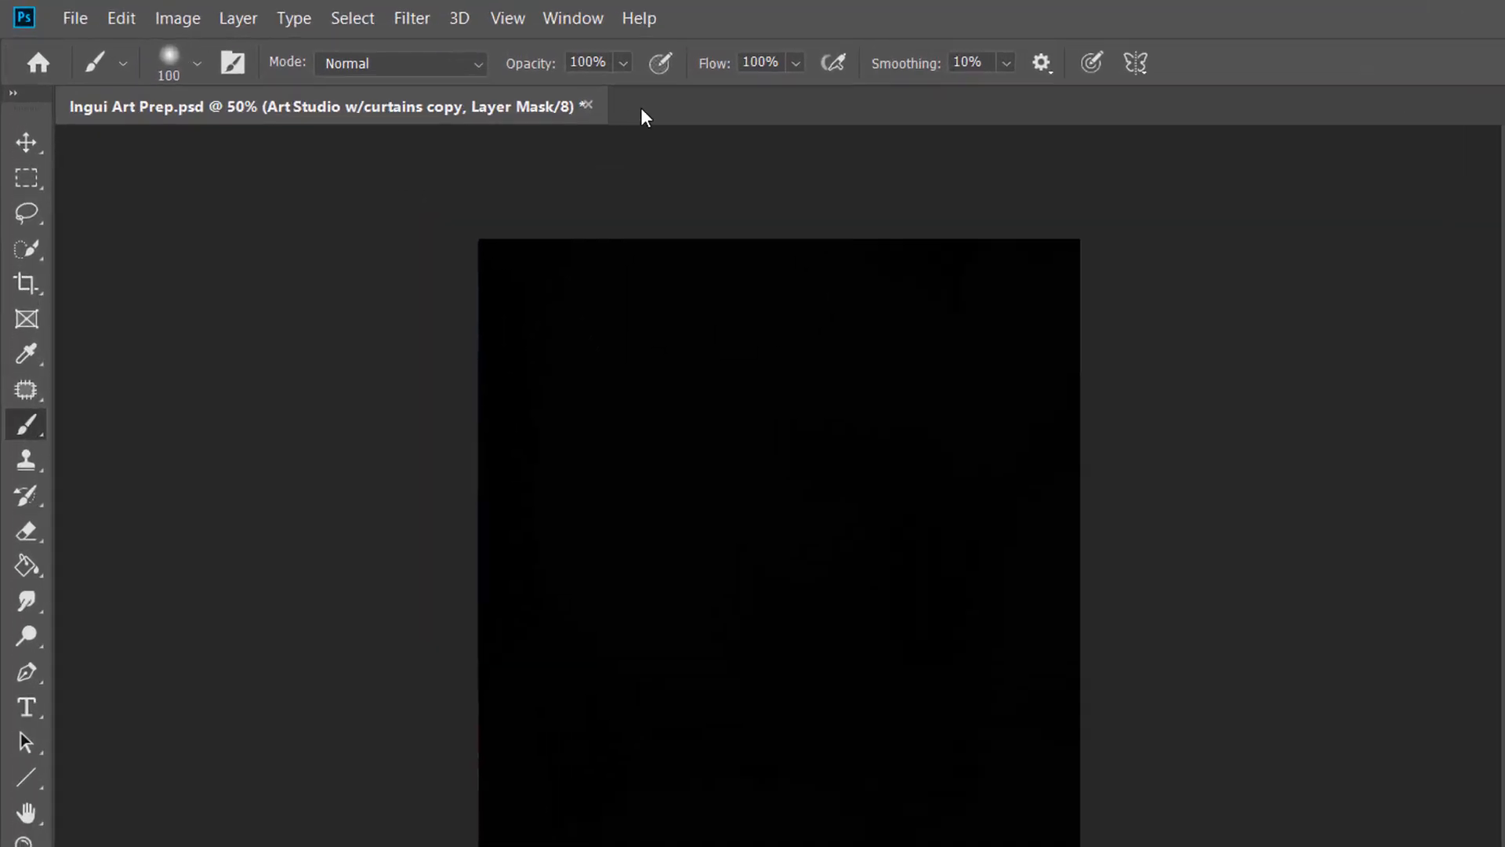
click(450, 45)
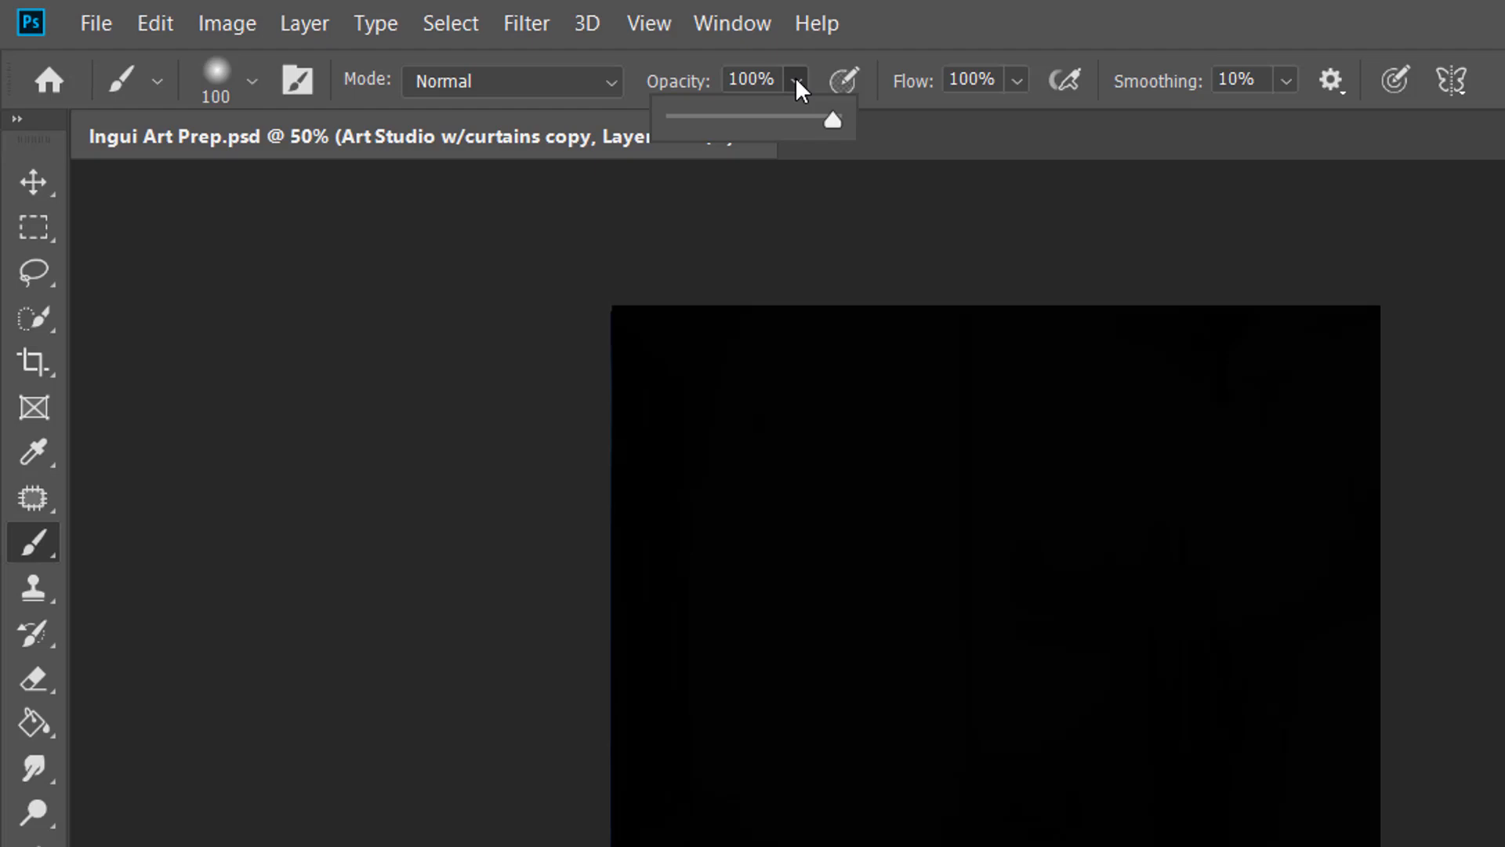
click(795, 77)
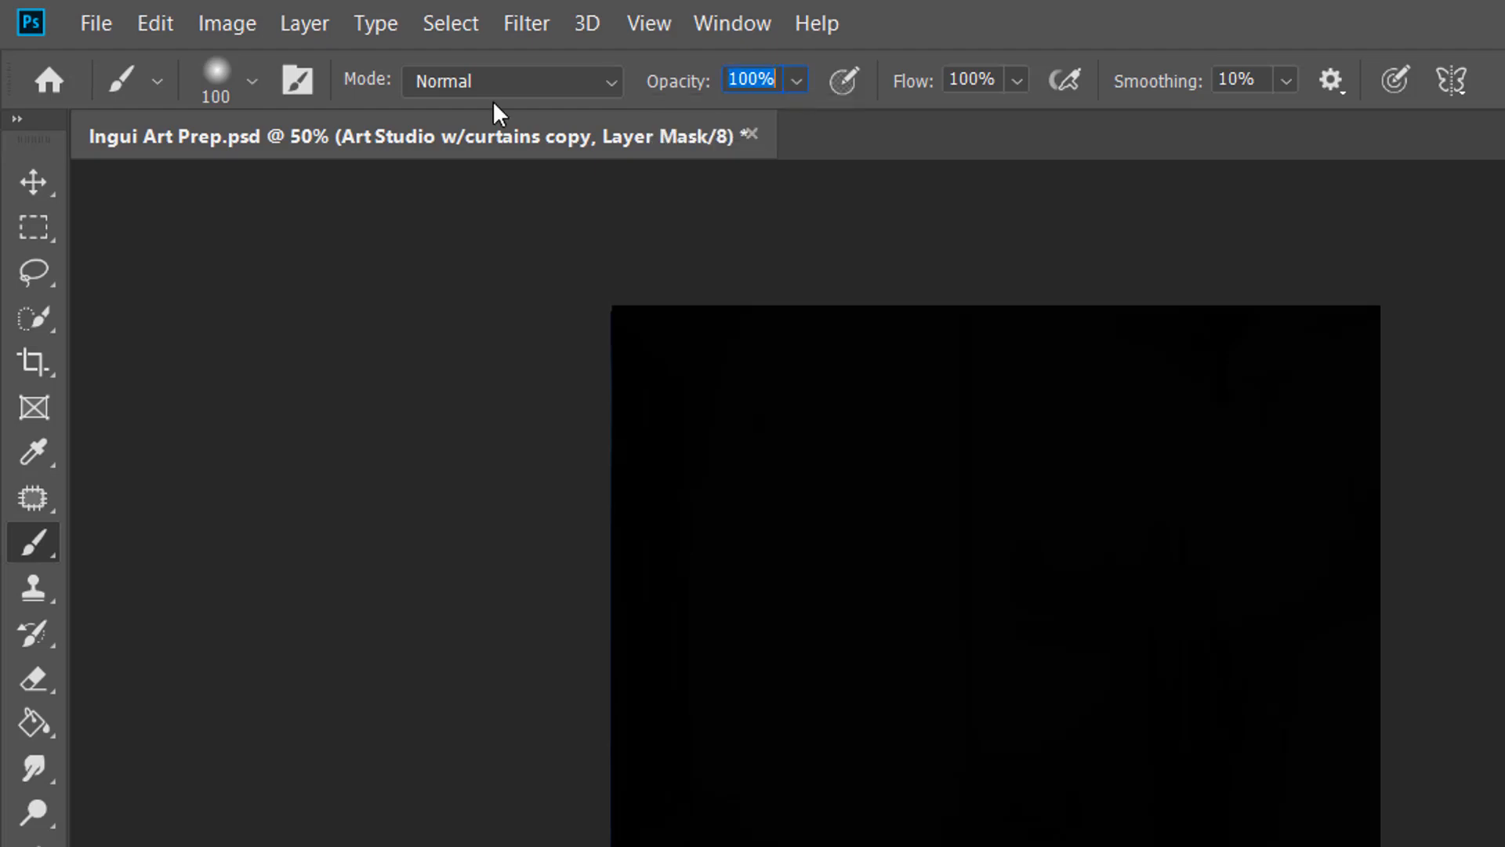
click(252, 69)
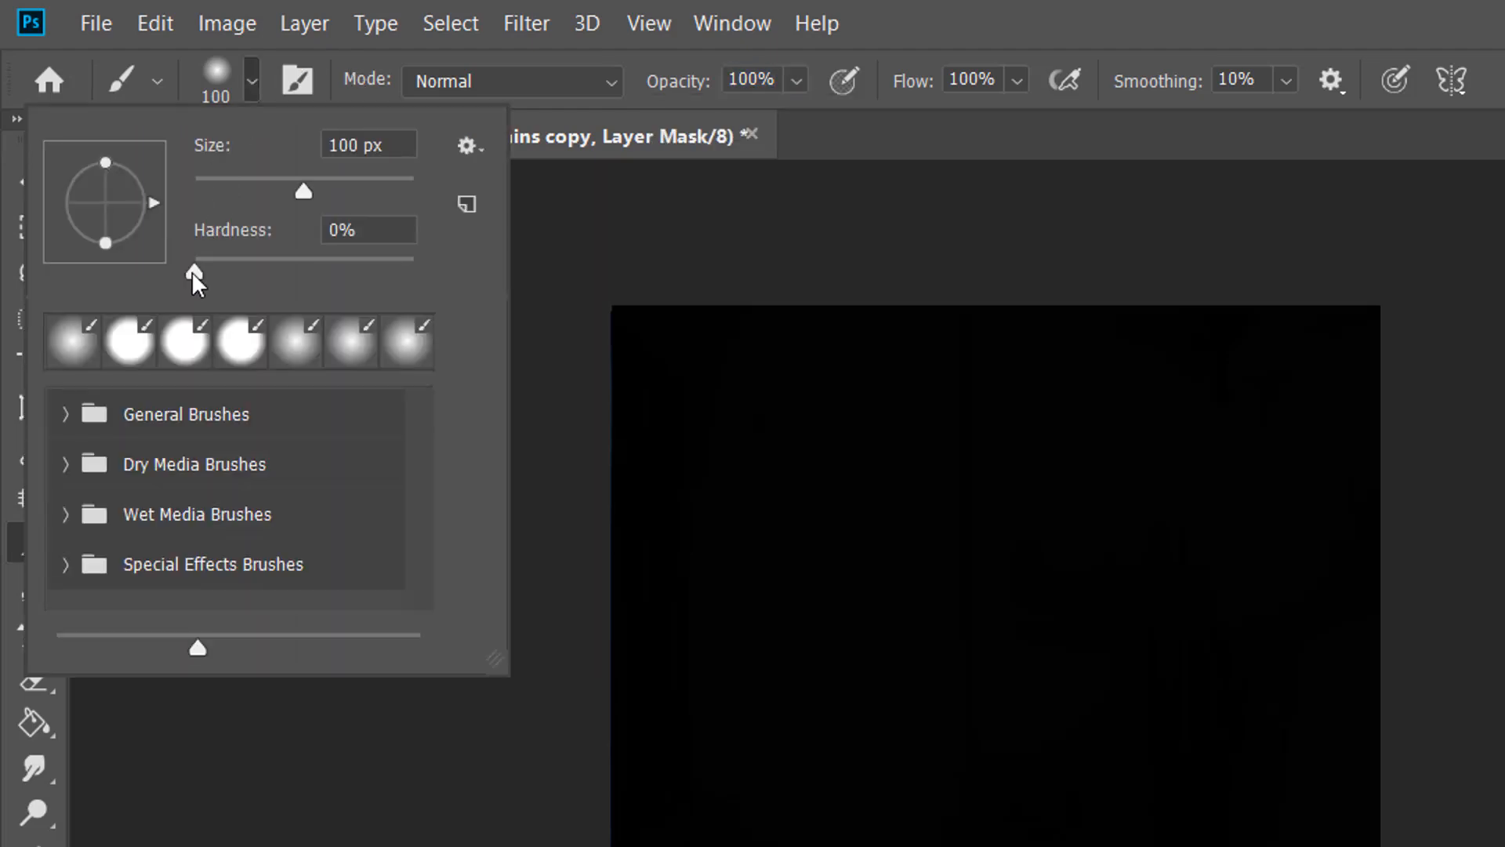
mouse_move(191, 271)
mouse_down()
mouse_move(426, 298)
mouse_move(407, 265)
mouse_move(179, 250)
mouse_up()
click(944, 17)
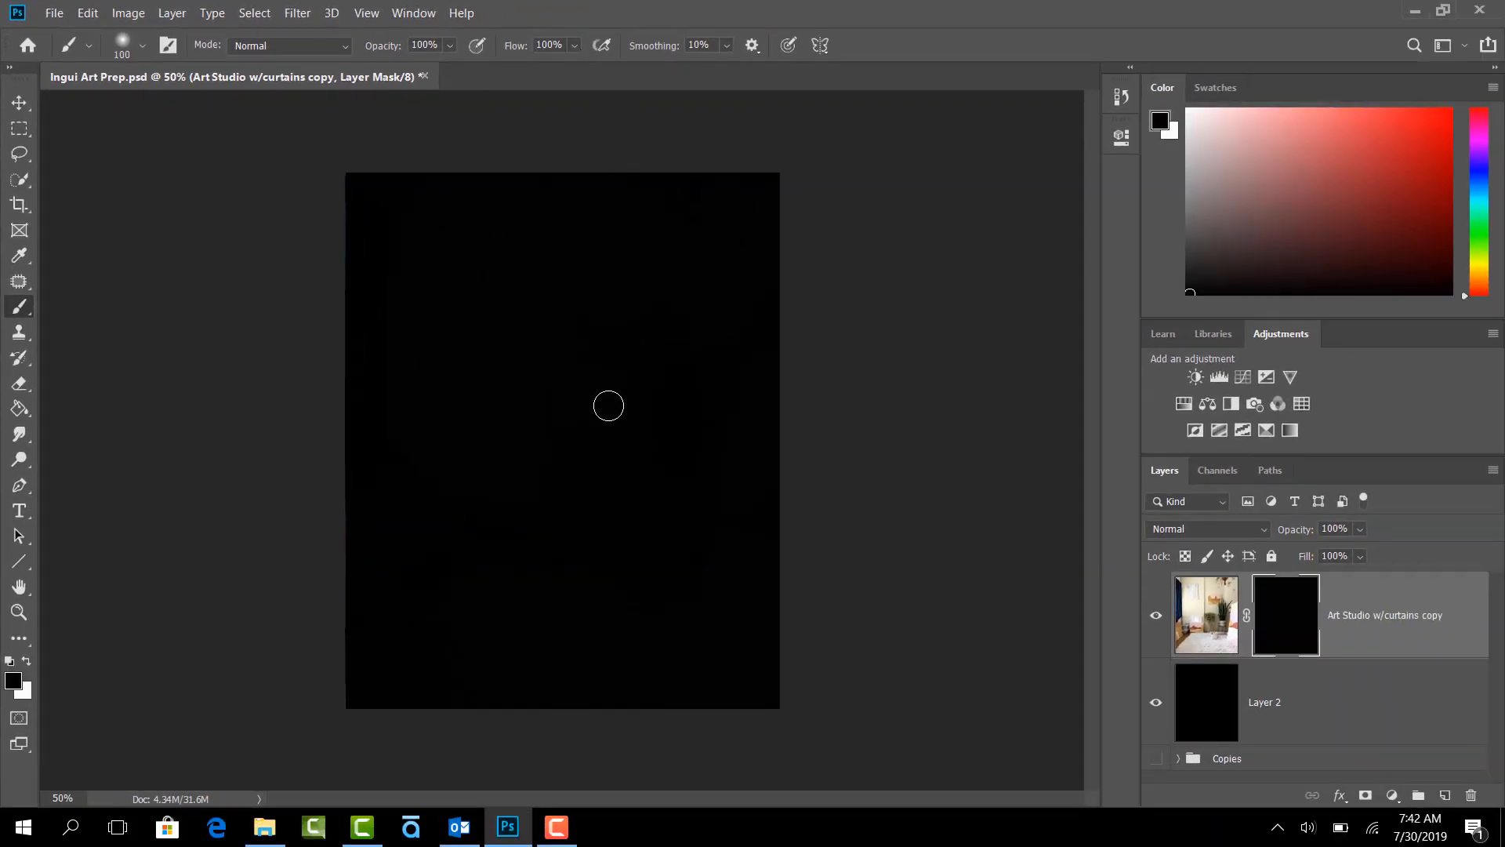
- Enlarge the brush to 500 px and paint white on the mask to reveal the potted plants
key(bracketright)
key(bracketright)
key(bracketright)
key(bracketright)
key(bracketright)
key(bracketright)
key(bracketright)
key(bracketright)
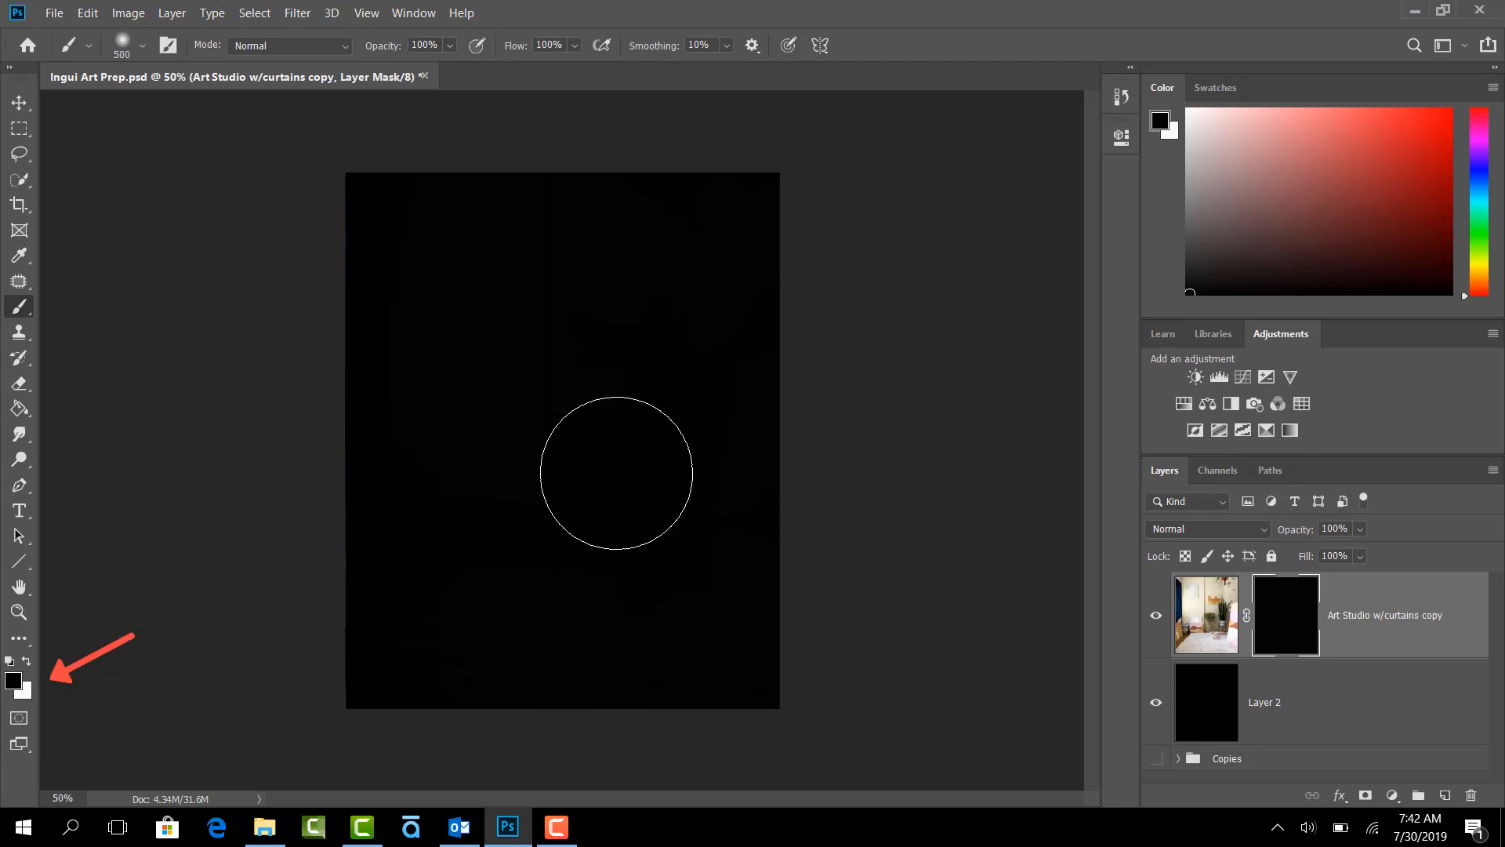
key(x)
click(617, 473)
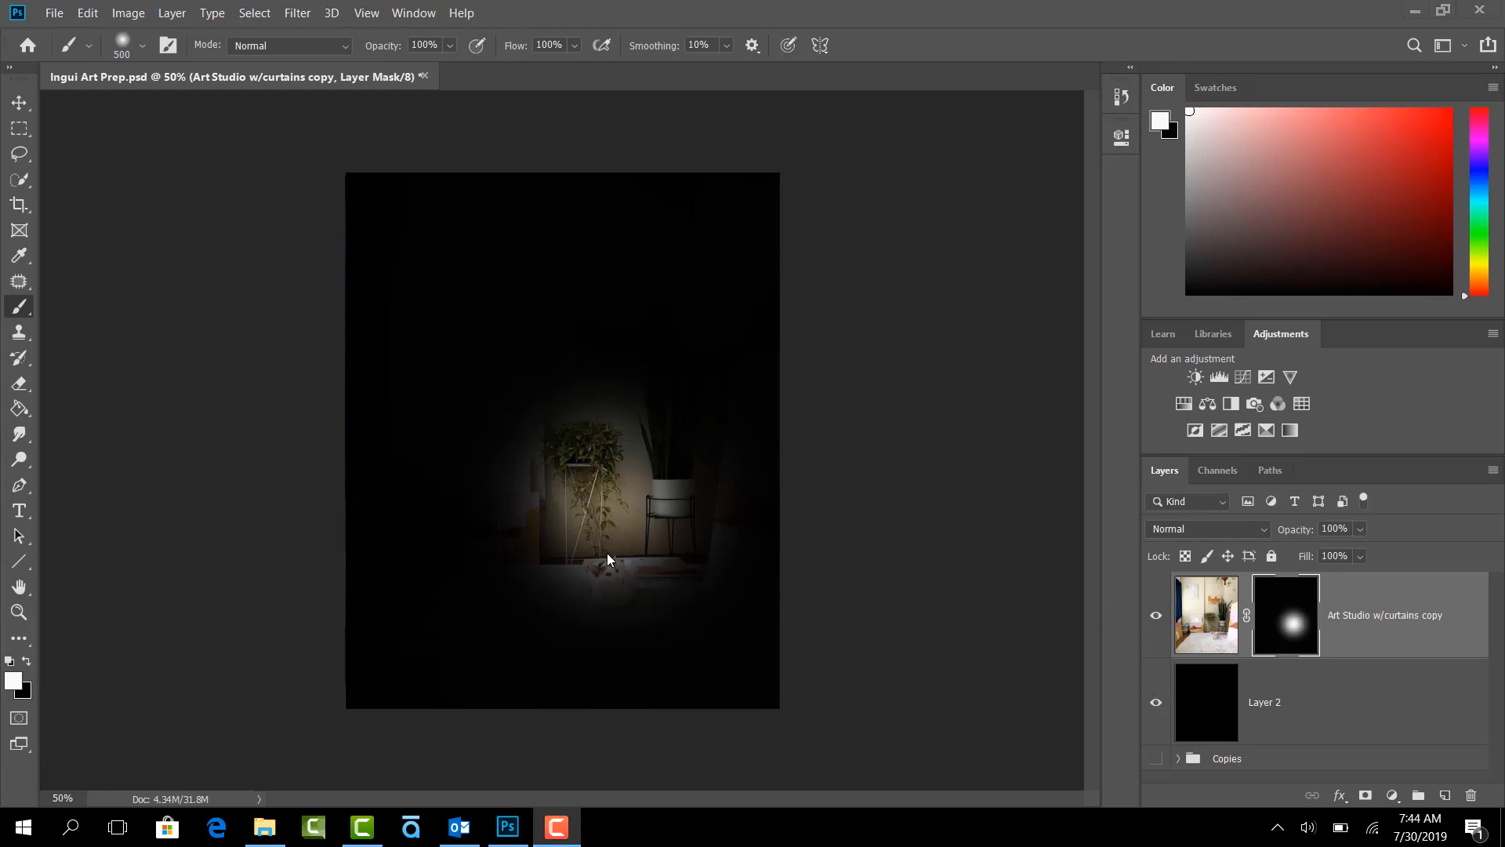
click(606, 552)
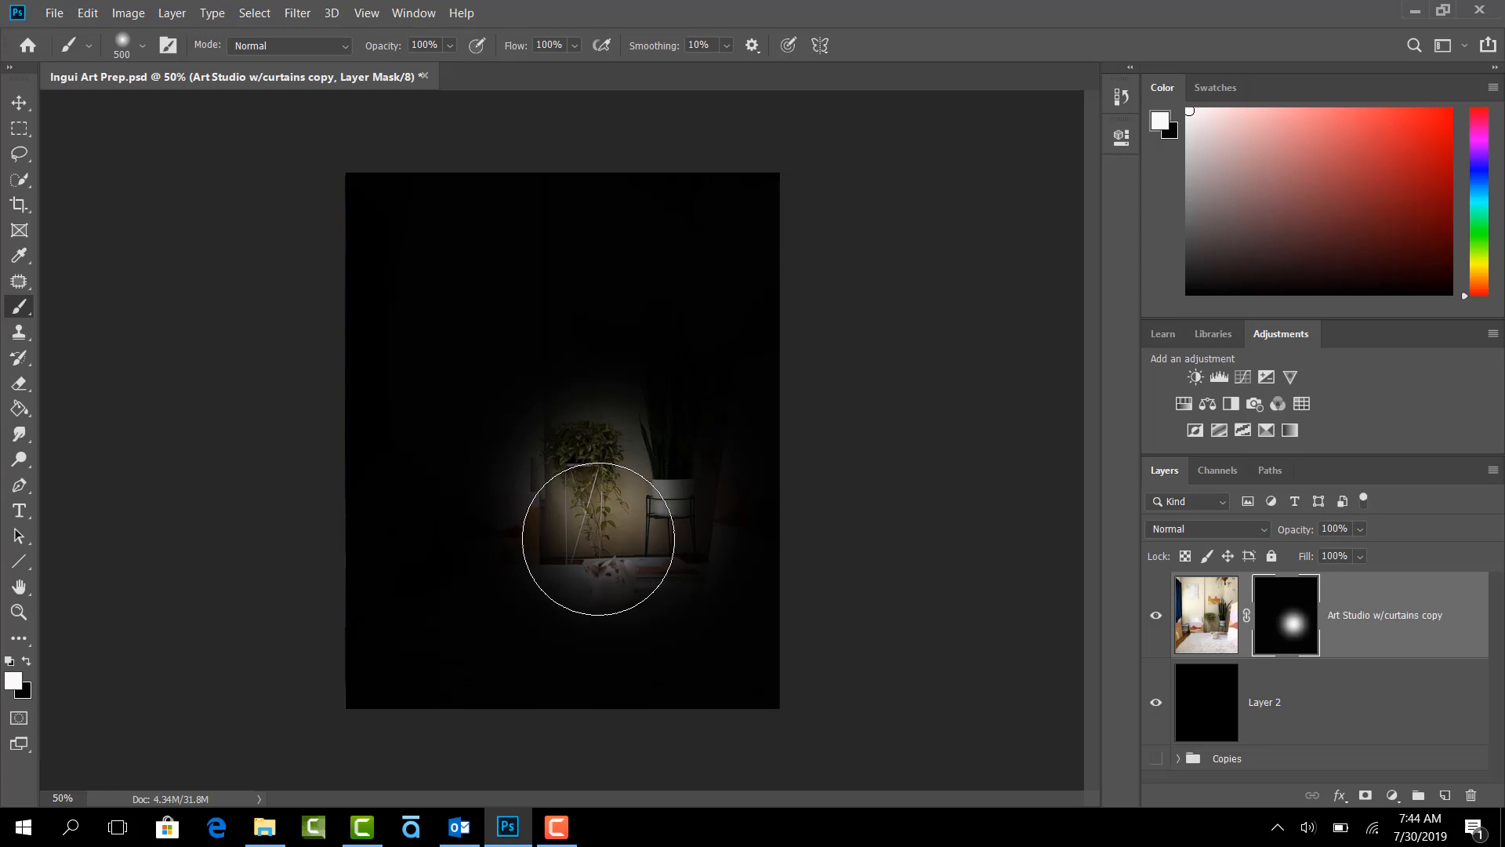
- Hide Layer 2 and brush white and black on the mask to reveal and hide parts of the image
click(1157, 703)
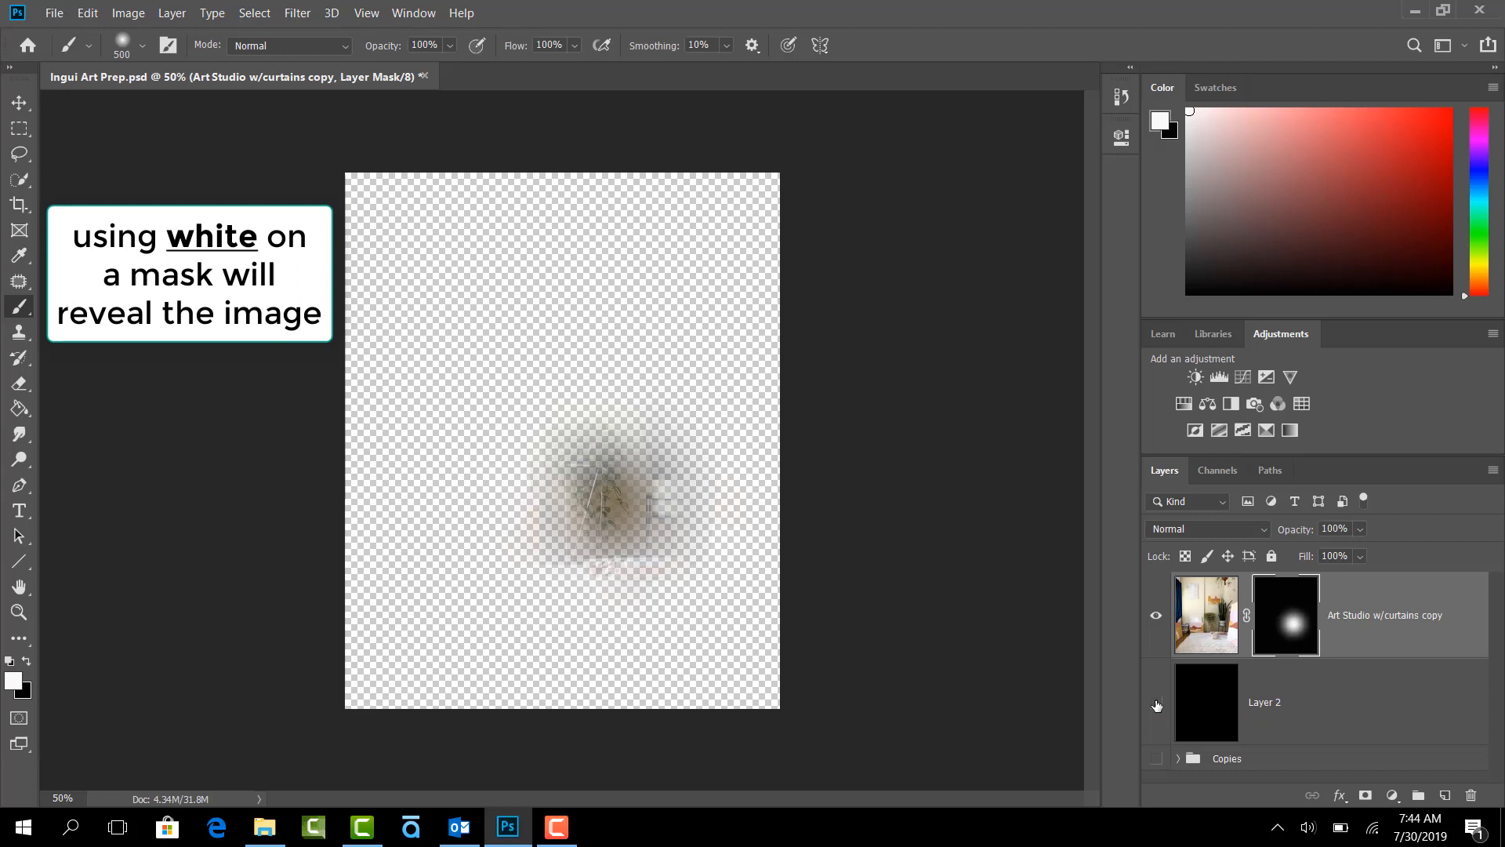
mouse_move(470, 319)
mouse_down()
mouse_move(507, 372)
mouse_move(615, 388)
mouse_move(611, 453)
mouse_move(568, 568)
mouse_move(566, 518)
mouse_move(540, 537)
mouse_move(547, 493)
mouse_move(659, 360)
mouse_move(677, 485)
mouse_move(659, 519)
mouse_move(586, 585)
mouse_move(524, 606)
mouse_move(568, 537)
mouse_up()
key(x)
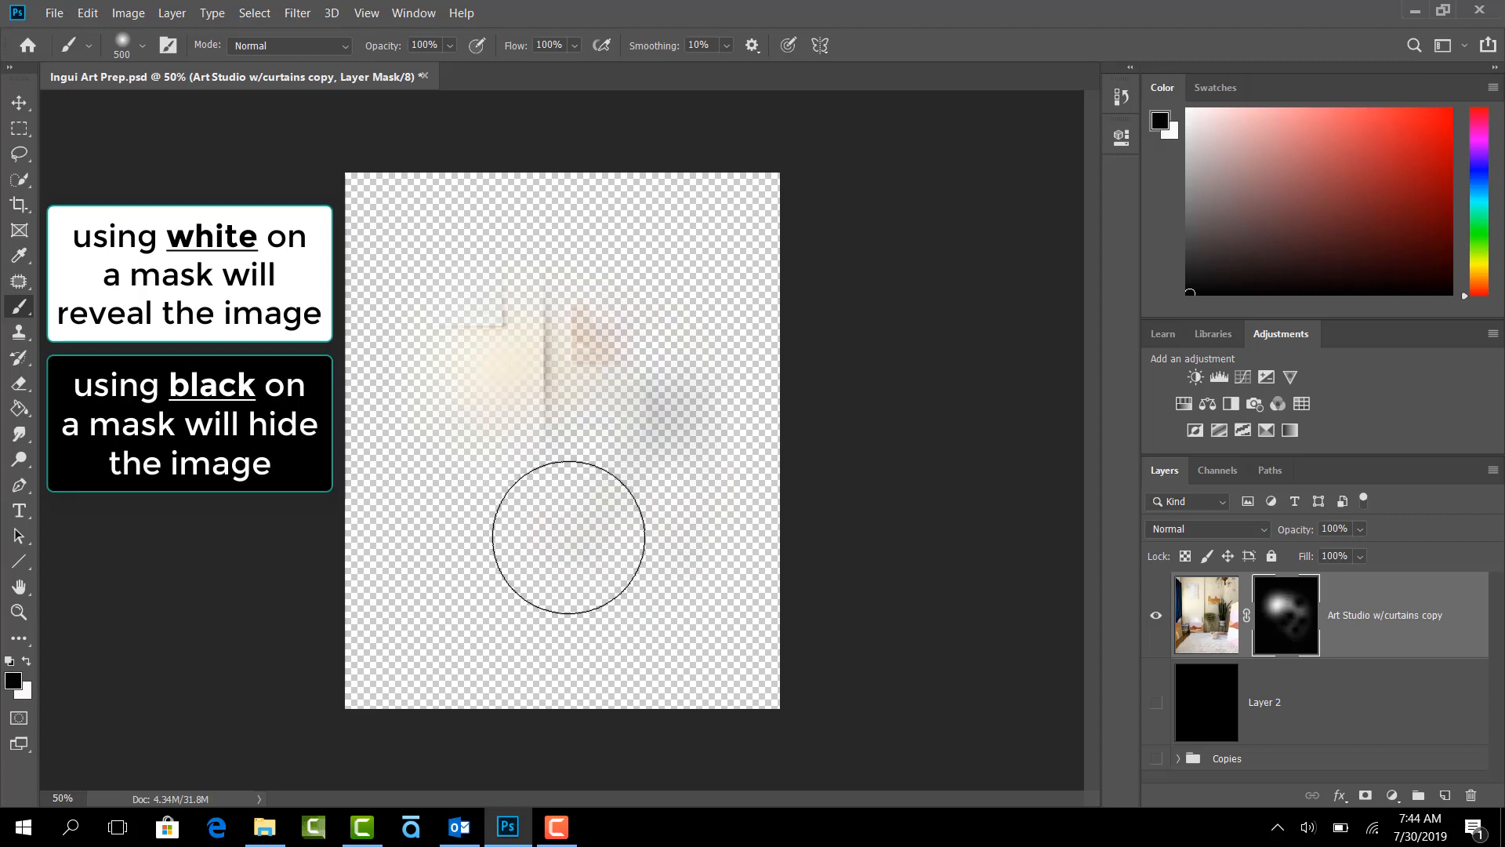
key(x)
mouse_move(635, 480)
mouse_down()
mouse_move(622, 394)
mouse_move(502, 505)
mouse_move(562, 598)
mouse_move(583, 483)
mouse_move(609, 576)
mouse_move(634, 601)
mouse_move(681, 543)
mouse_move(696, 460)
mouse_move(743, 528)
mouse_move(764, 486)
mouse_up()
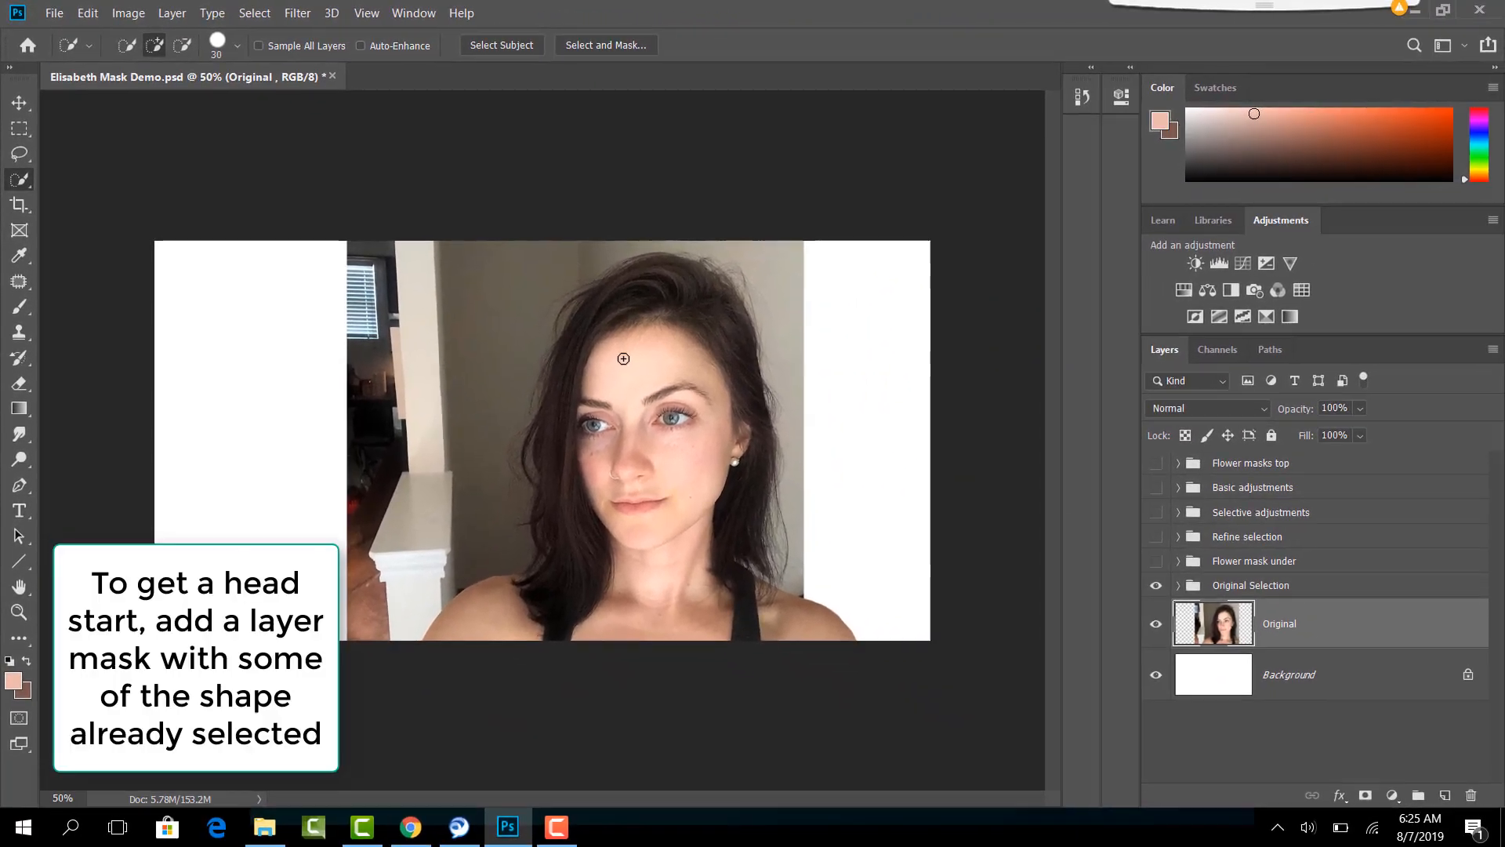
- Select the woman with the Quick Selection tool and turn the selection into a layer mask on the Original layer
mouse_move(767, 494)
mouse_down()
mouse_move(790, 517)
mouse_move(792, 594)
mouse_up()
mouse_move(635, 477)
mouse_down()
mouse_move(657, 616)
mouse_move(596, 604)
mouse_move(518, 638)
mouse_move(470, 627)
mouse_move(705, 368)
mouse_move(753, 376)
mouse_move(784, 621)
mouse_up()
key(ctrl+z)
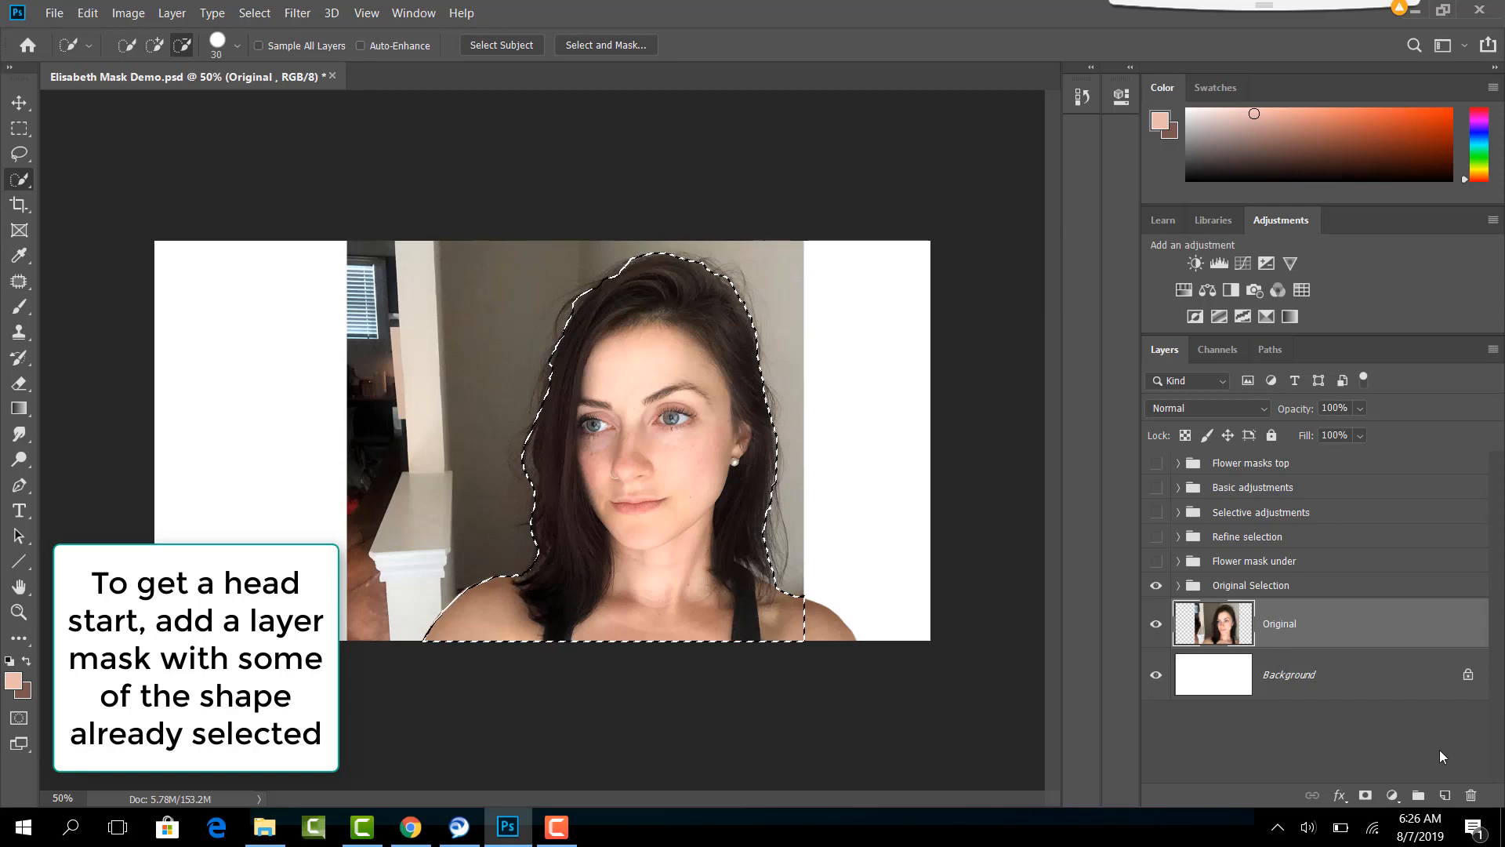
click(1364, 795)
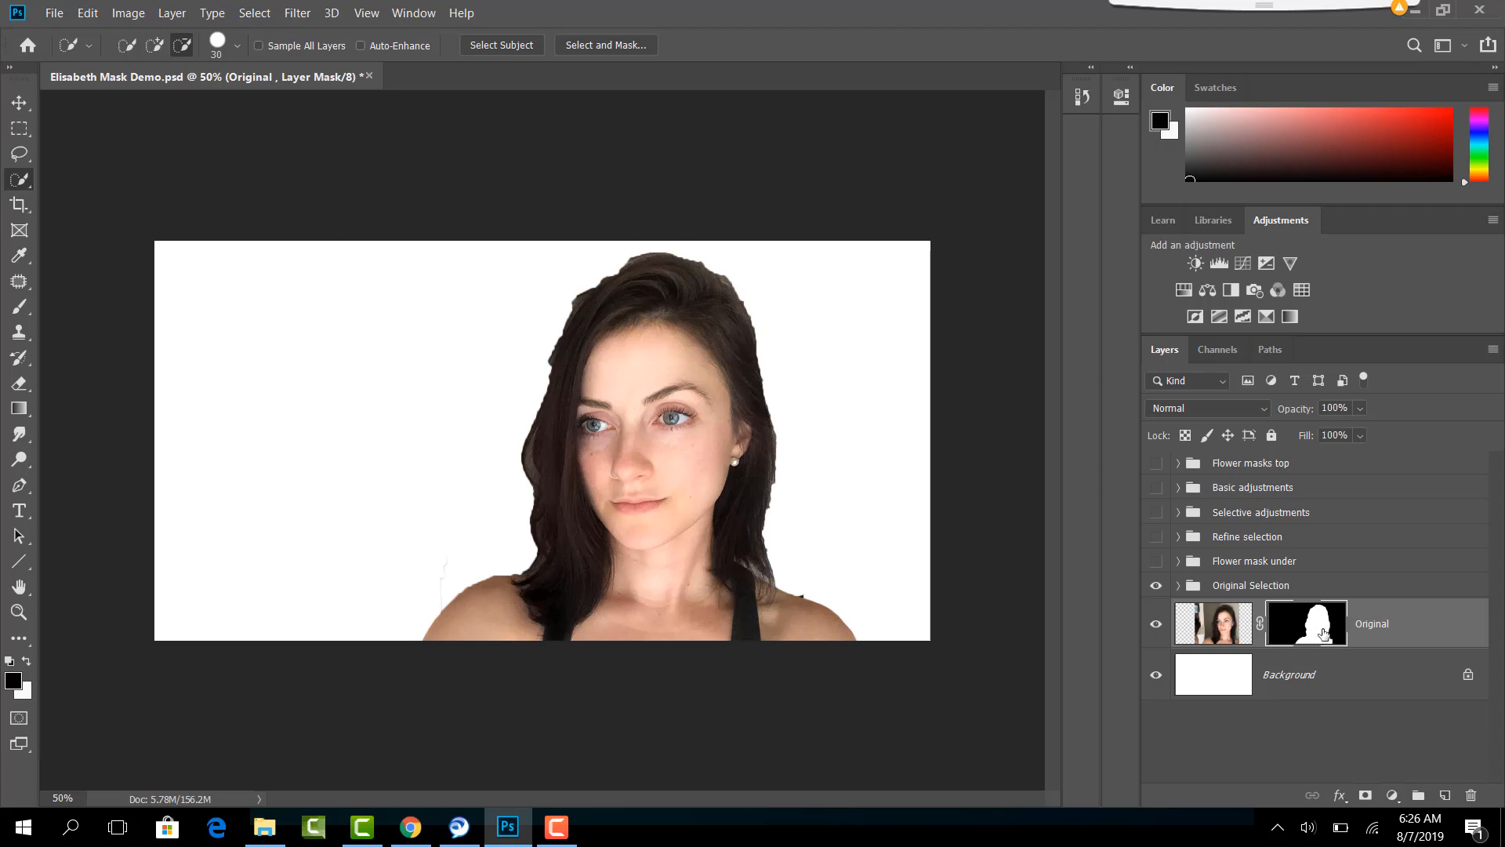
- Switch to the Brush tool and reduce its size to 25 px for refining the woman's hair edge
click(21, 311)
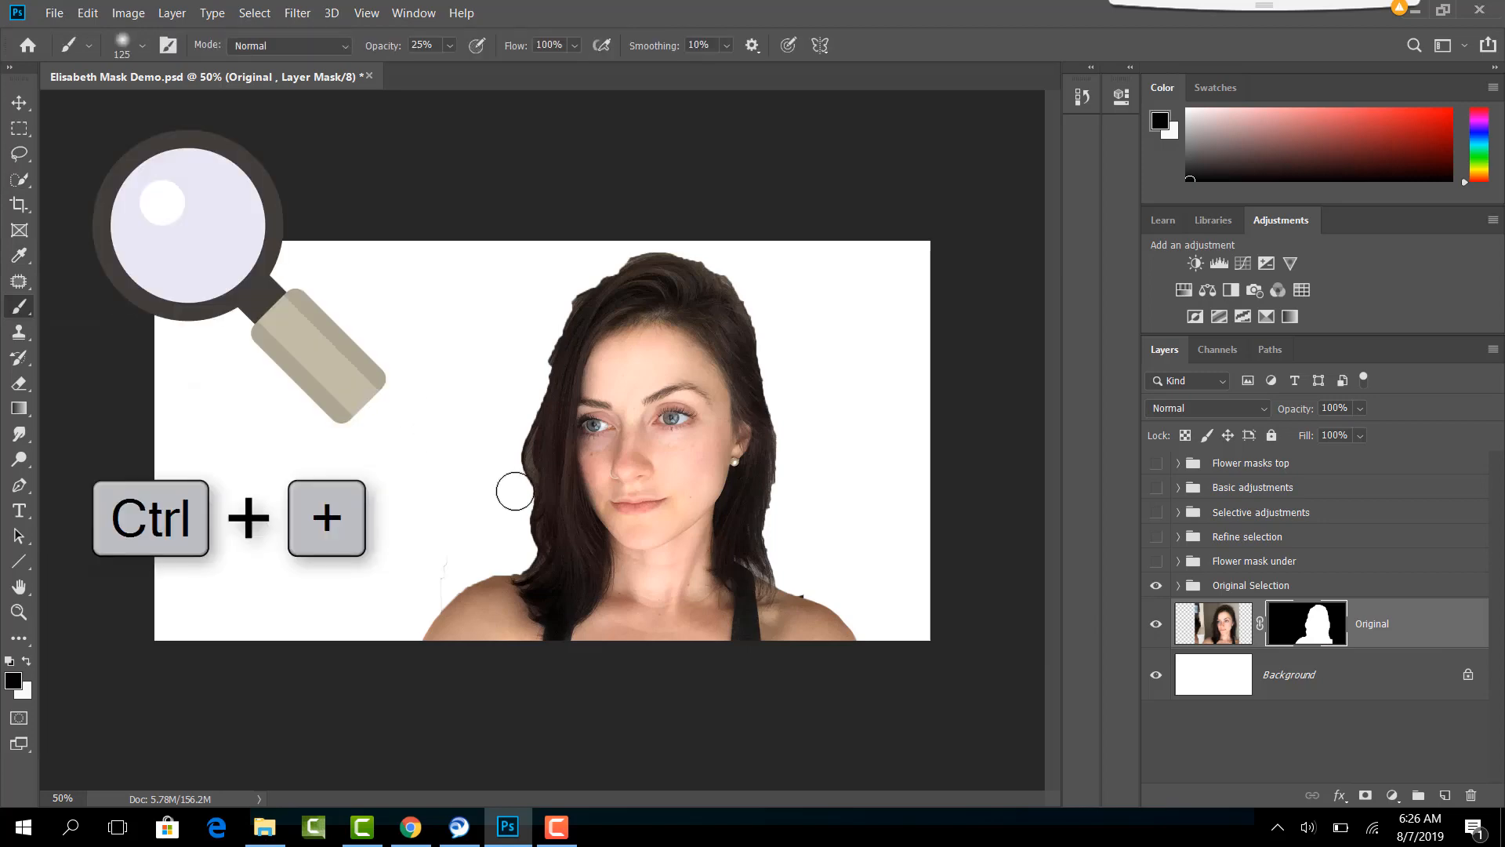
key(ctrl+plus)
key(ctrl+plus)
key(ctrl+plus)
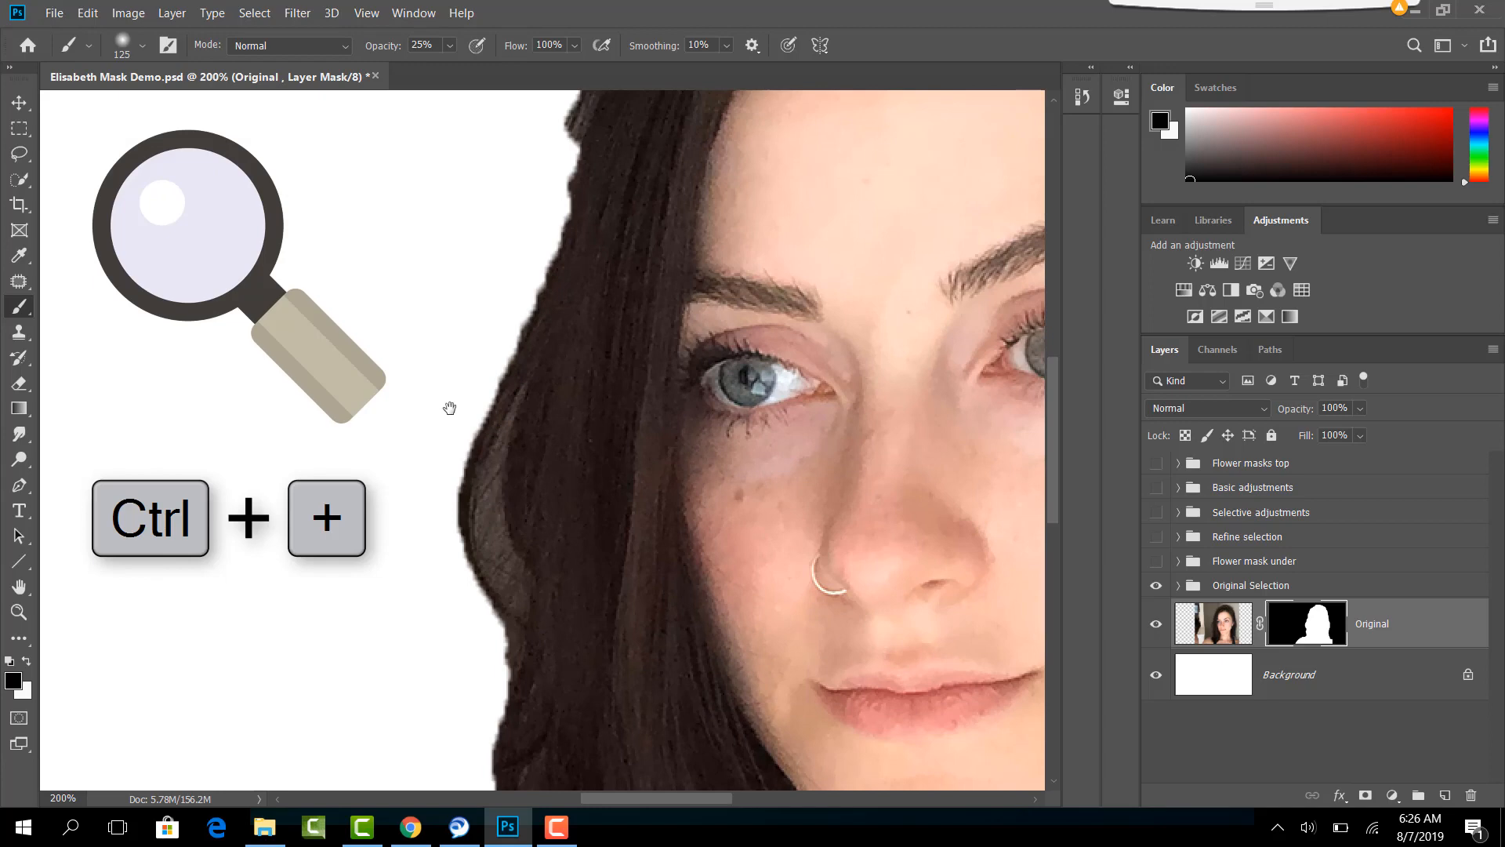
drag(449, 407, 295, 628)
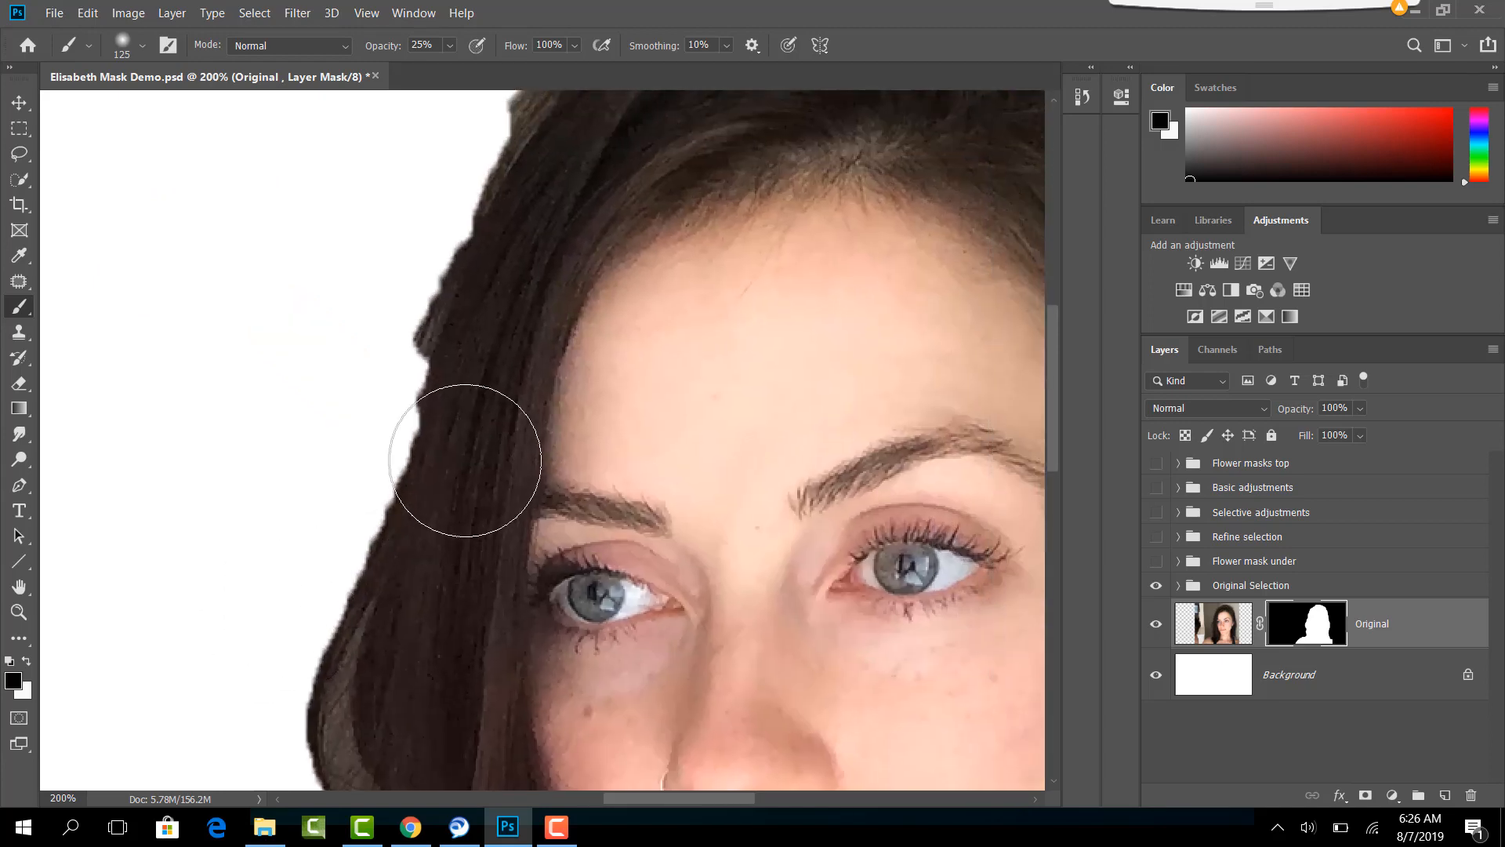
key(bracketleft)
key(bracketleft)
key(bracketleft)
key(bracketleft)
key(bracketleft)
key(bracketleft)
key(bracketleft)
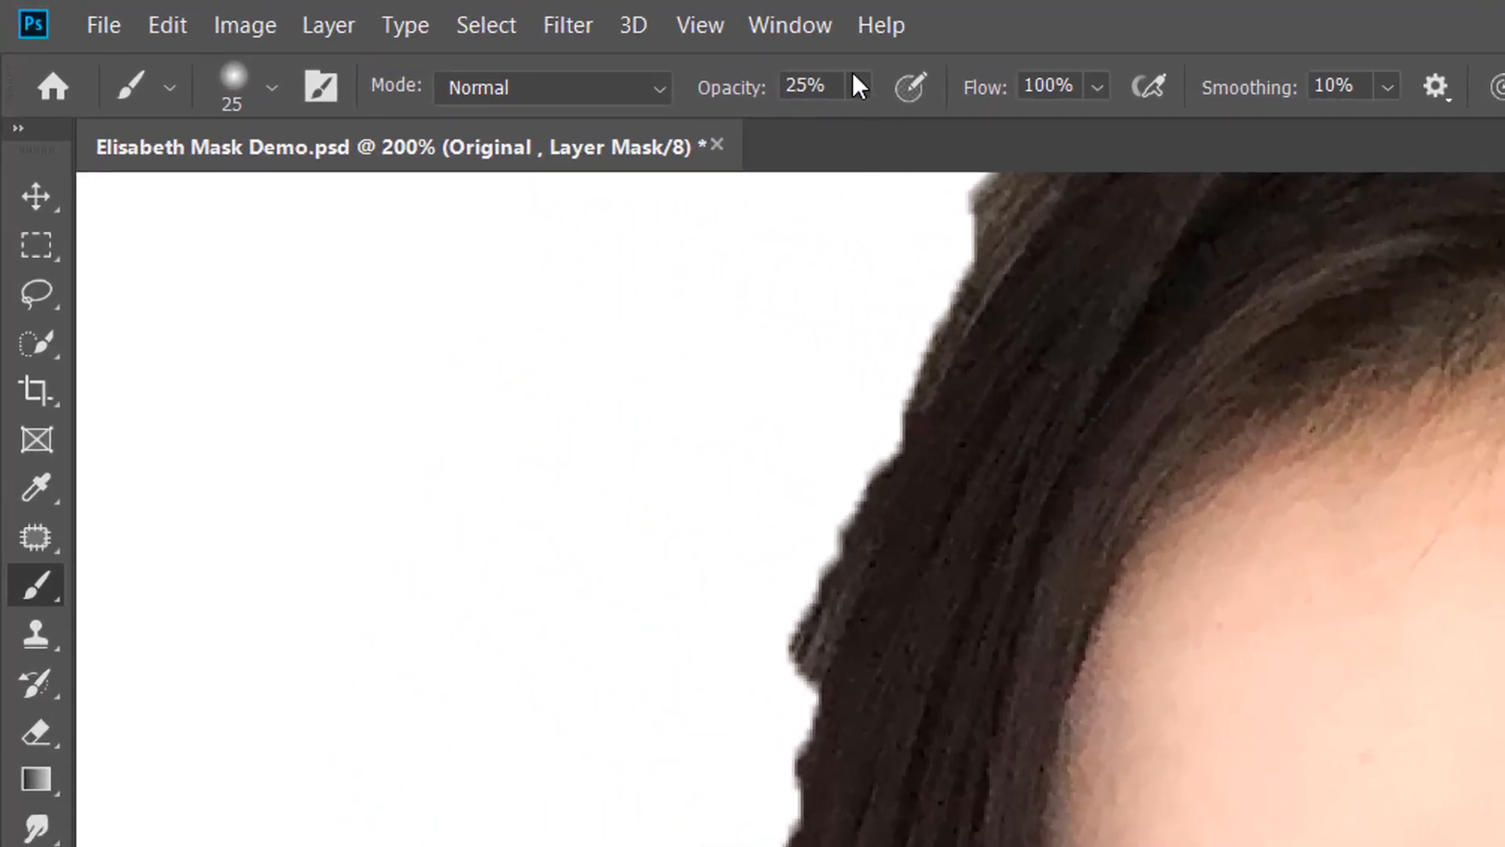
- Set the brush opacity to 77% and the hardness to 49%
click(860, 86)
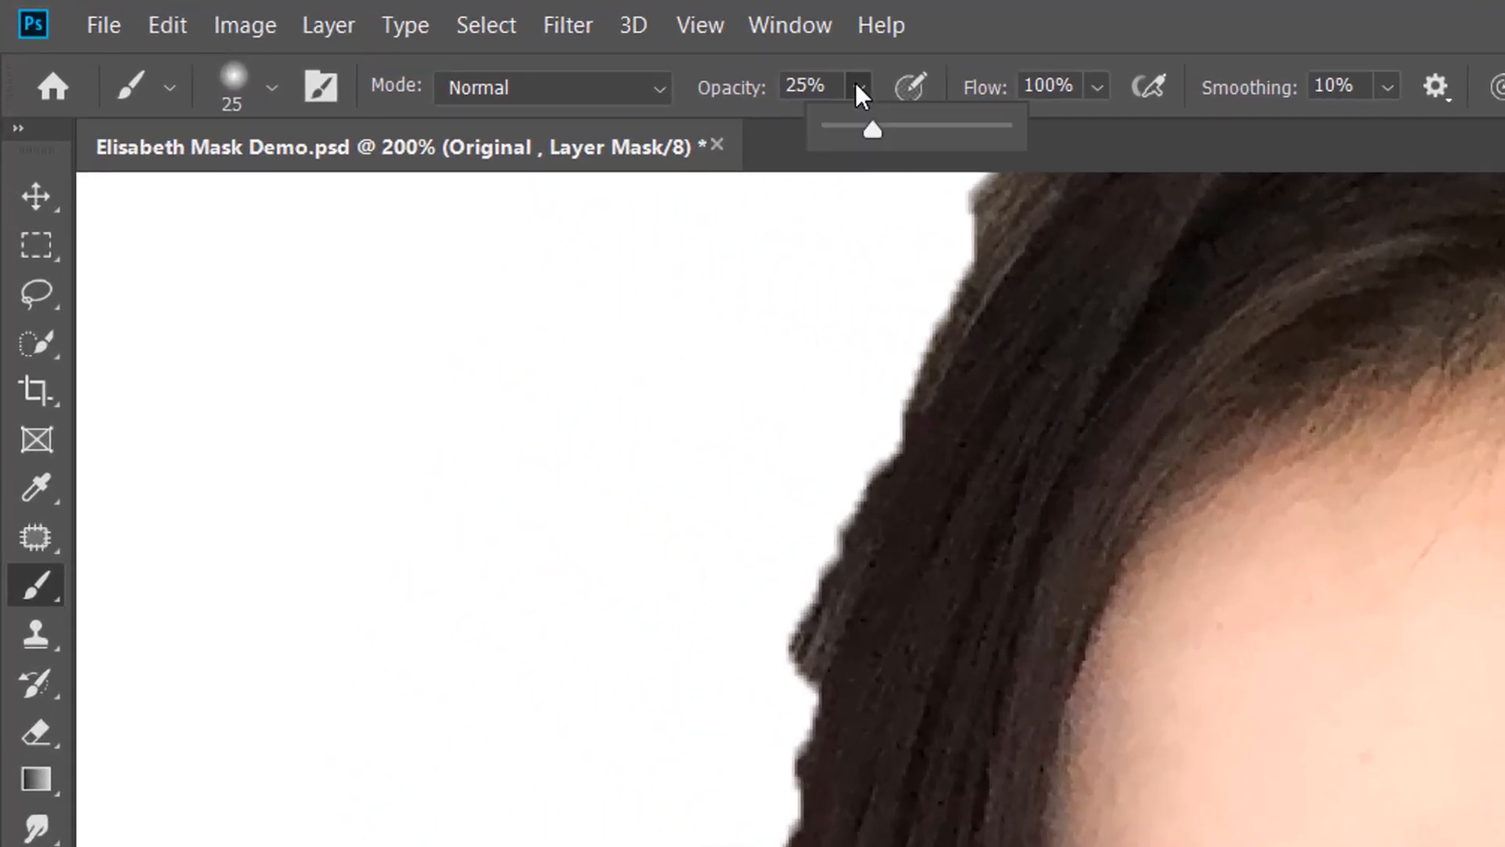
drag(872, 127, 964, 144)
click(231, 90)
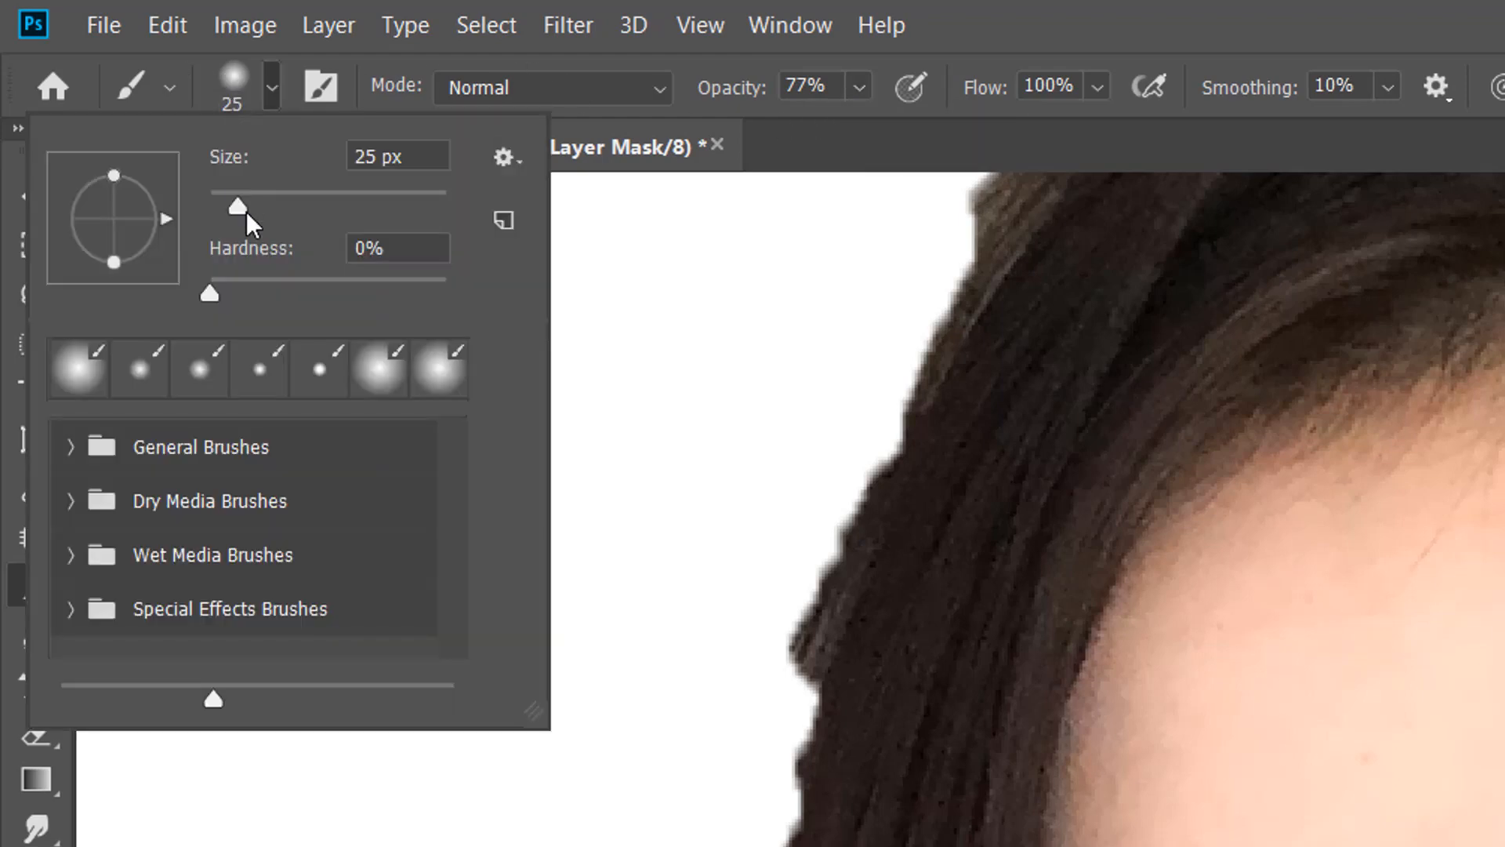
click(327, 278)
click(1080, 16)
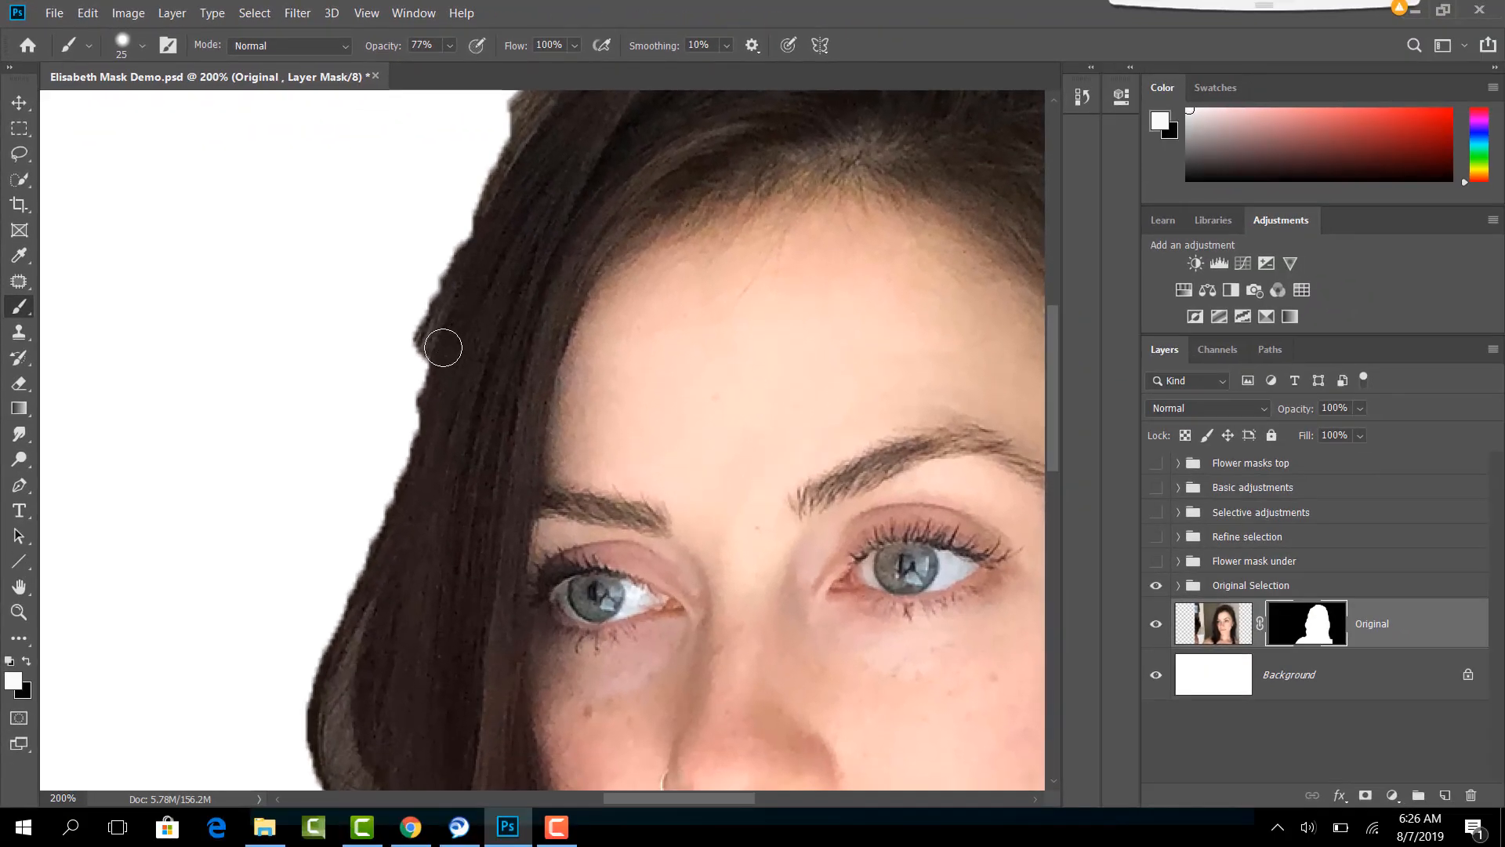
- Paint white on the Original layer's mask to reveal the missing hair along the outer edge beside the woman's eye and cheek
drag(443, 347, 386, 474)
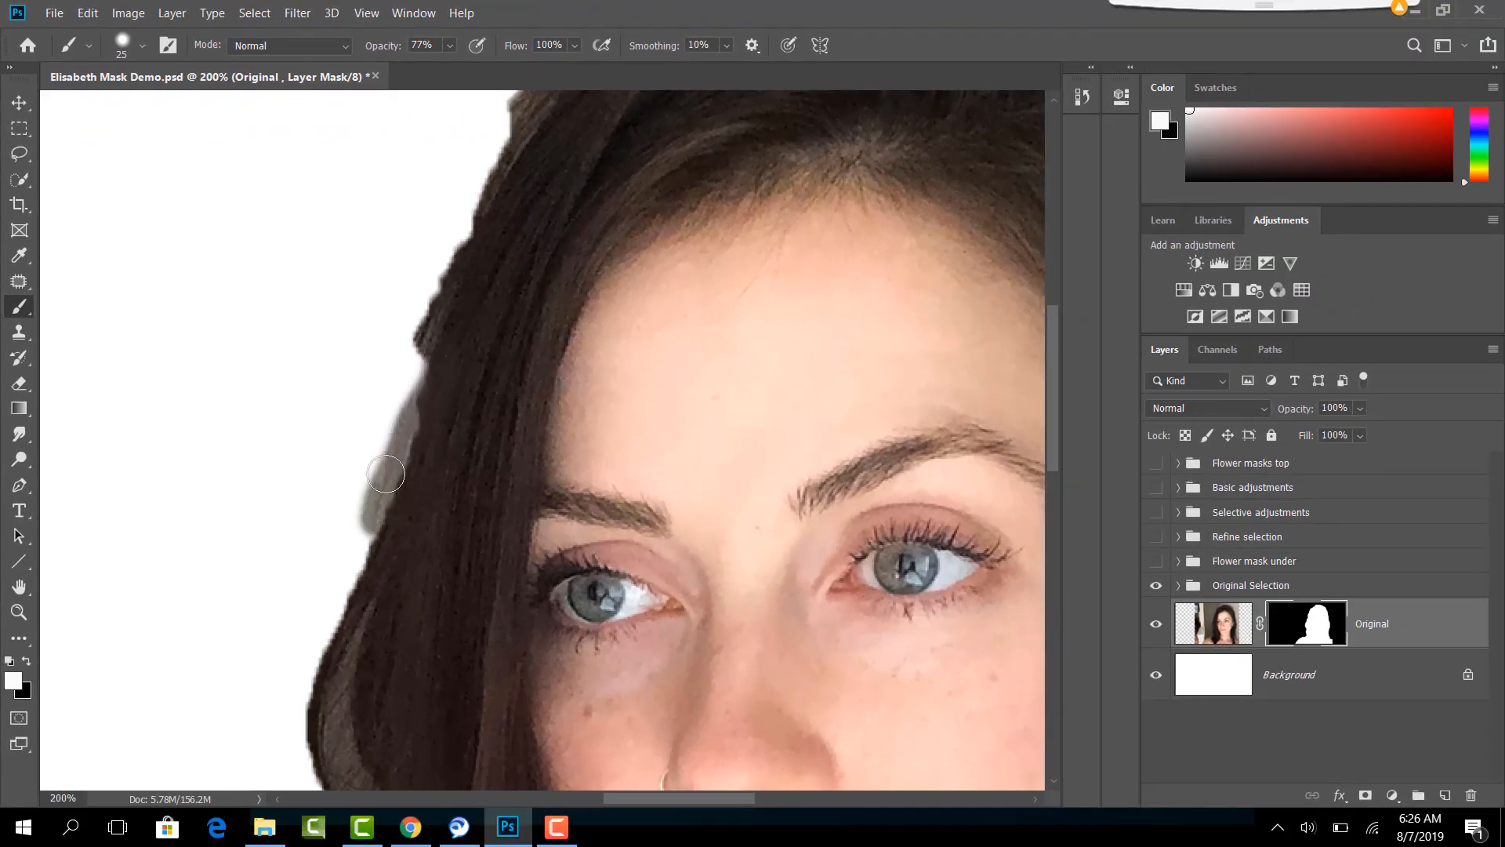
drag(427, 357, 345, 607)
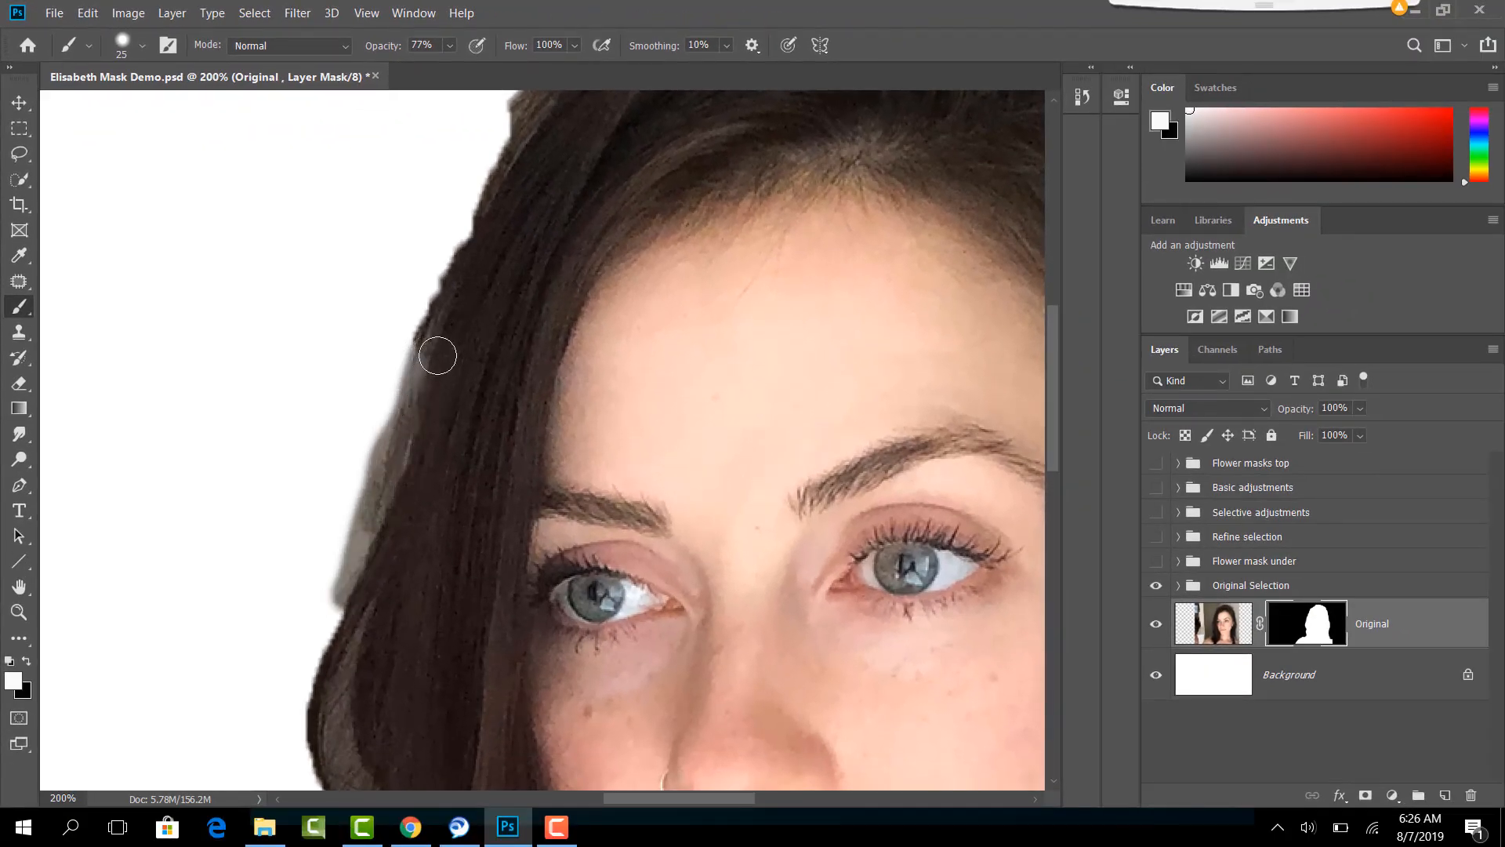
drag(423, 387, 345, 604)
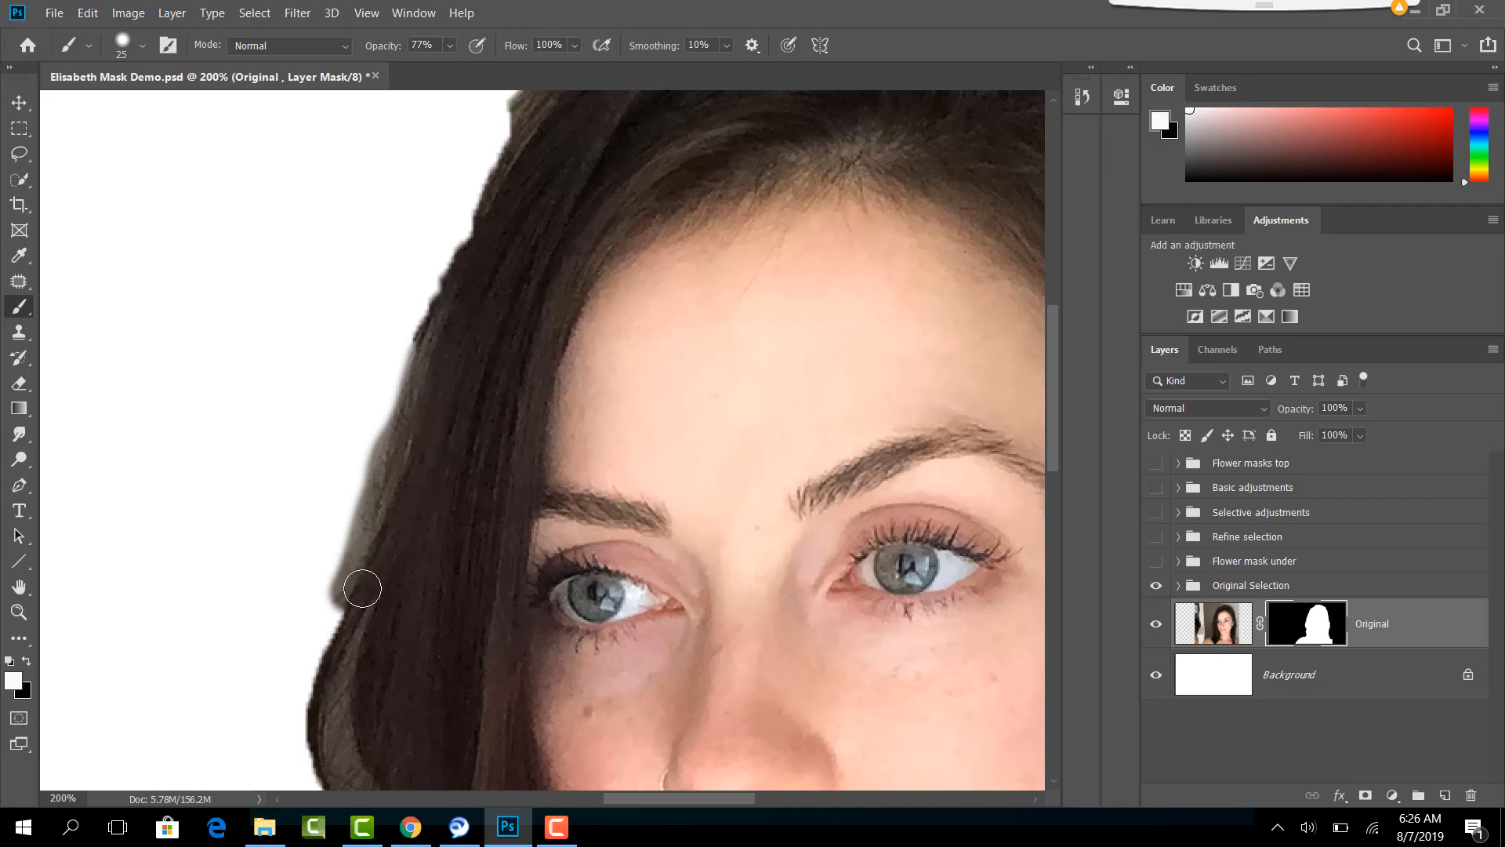
mouse_move(443, 310)
mouse_down()
mouse_move(329, 633)
mouse_move(337, 678)
mouse_up()
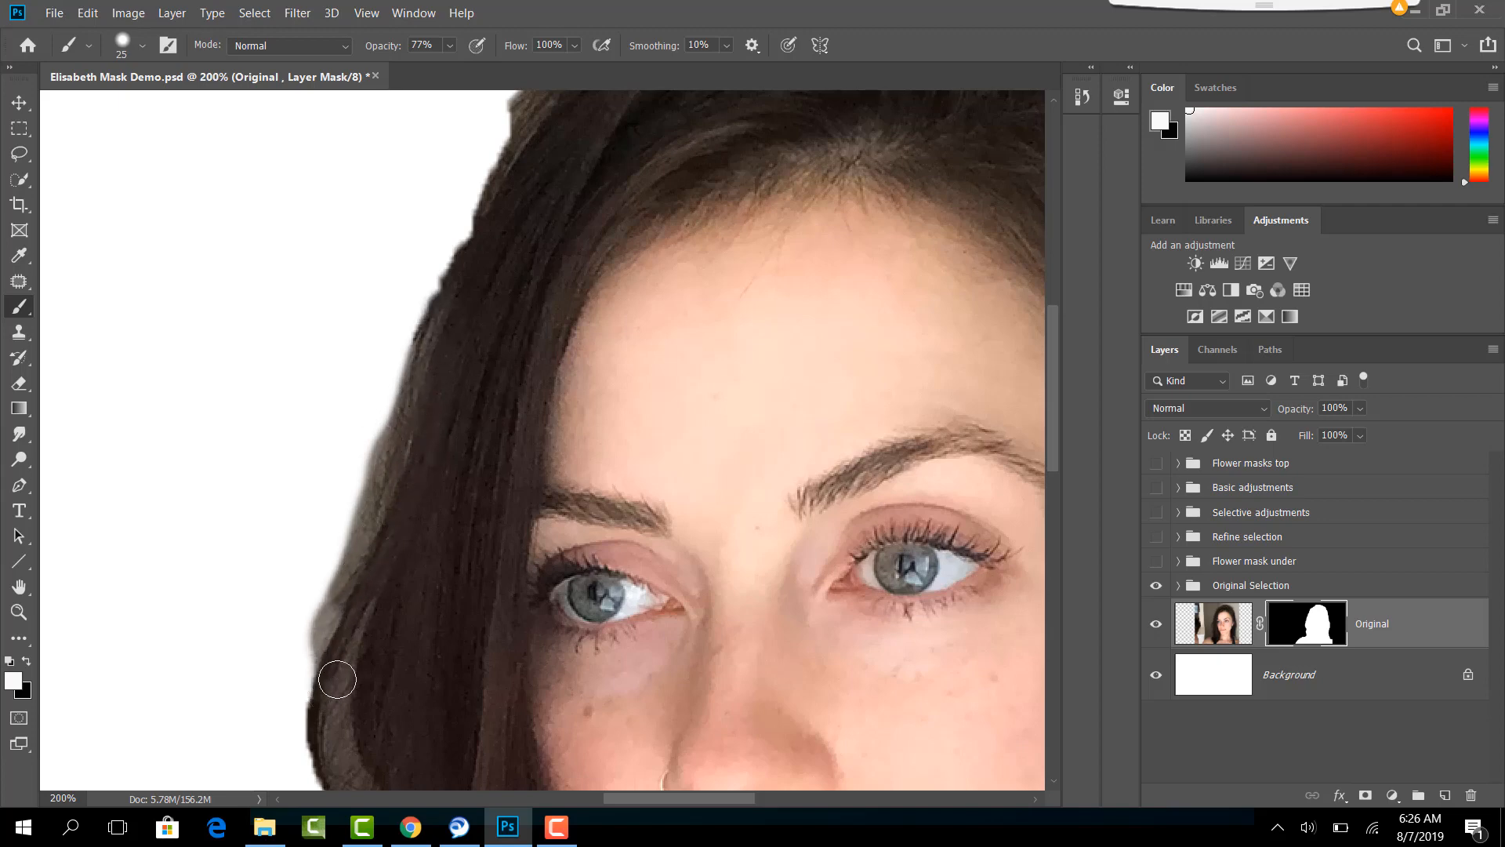
scroll(345, 627, down, 2)
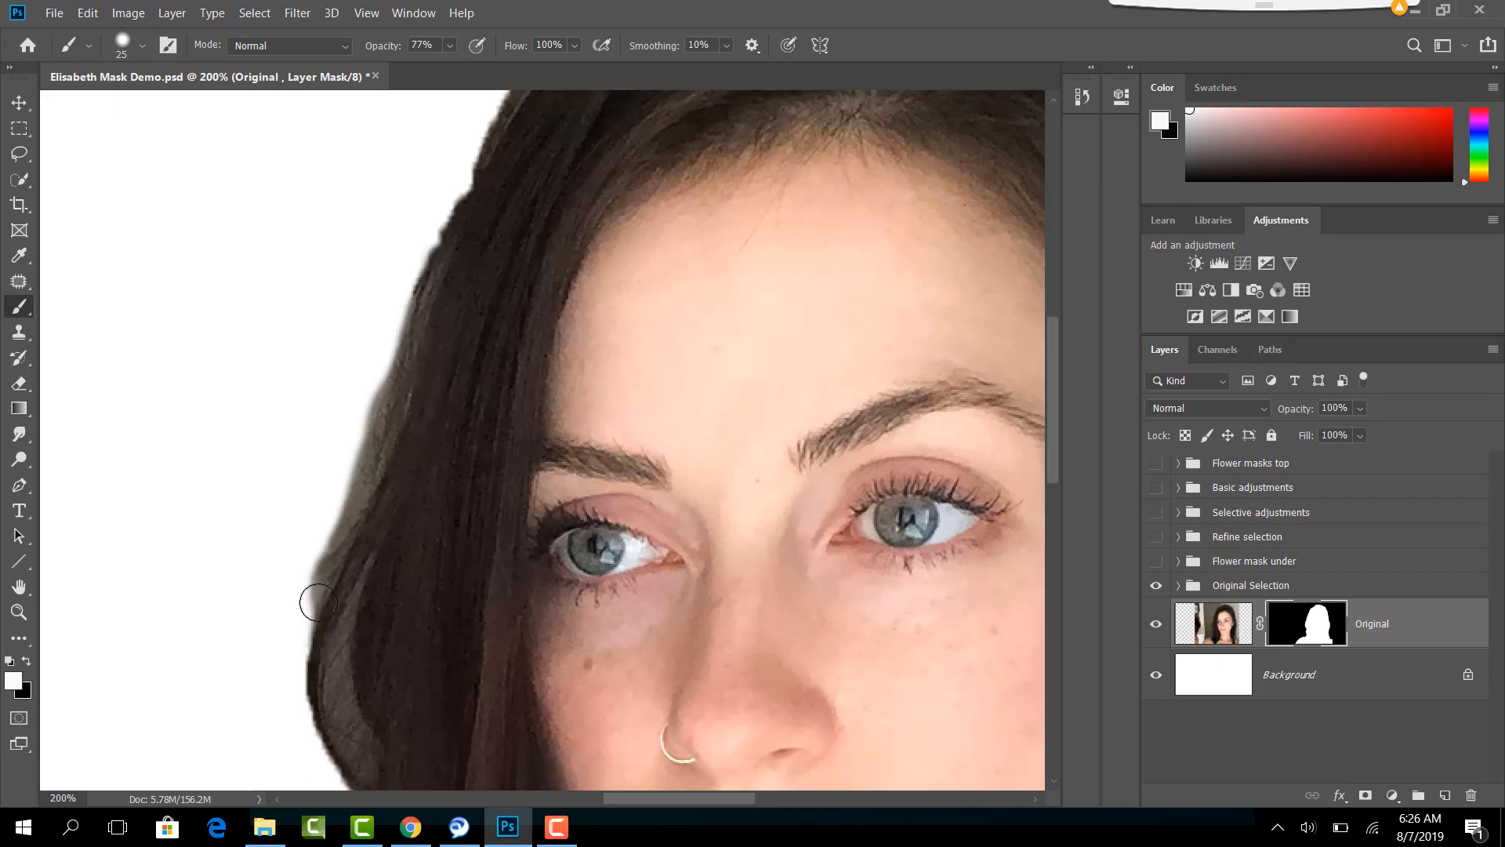
mouse_move(318, 602)
mouse_down()
mouse_move(335, 709)
mouse_move(339, 619)
mouse_move(310, 613)
mouse_move(336, 646)
mouse_move(320, 664)
mouse_move(335, 717)
mouse_up()
scroll(339, 561, down, 3)
mouse_move(320, 517)
mouse_down()
mouse_move(363, 645)
mouse_move(338, 754)
mouse_up()
- Paint white on the mask along the upper side of the hair, from the temple upward, to smooth its jagged edge
scroll(460, 379, up, 6)
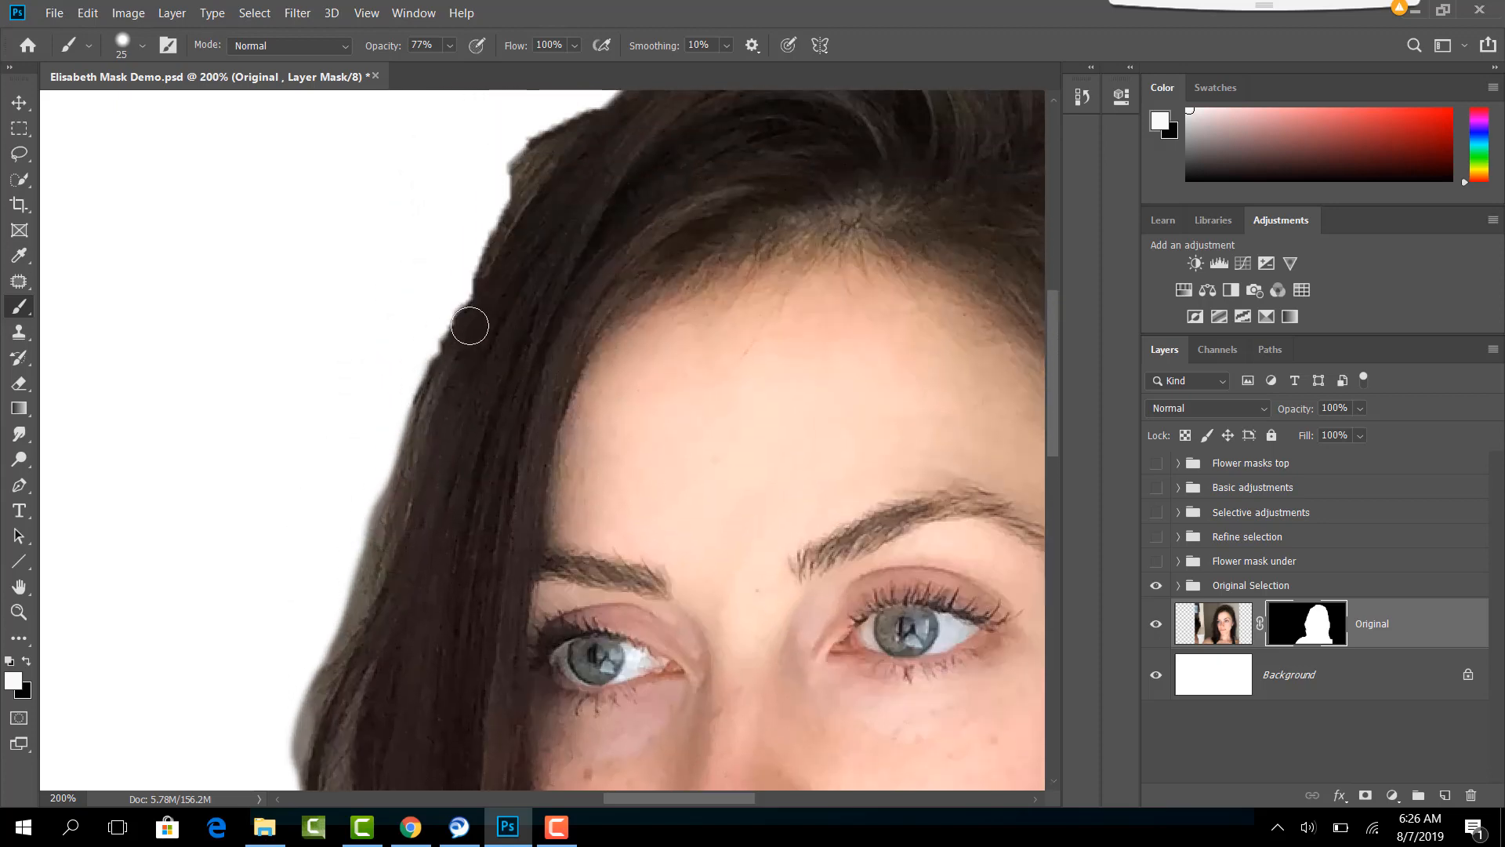
mouse_move(529, 235)
mouse_down()
mouse_move(439, 414)
mouse_move(406, 537)
mouse_up()
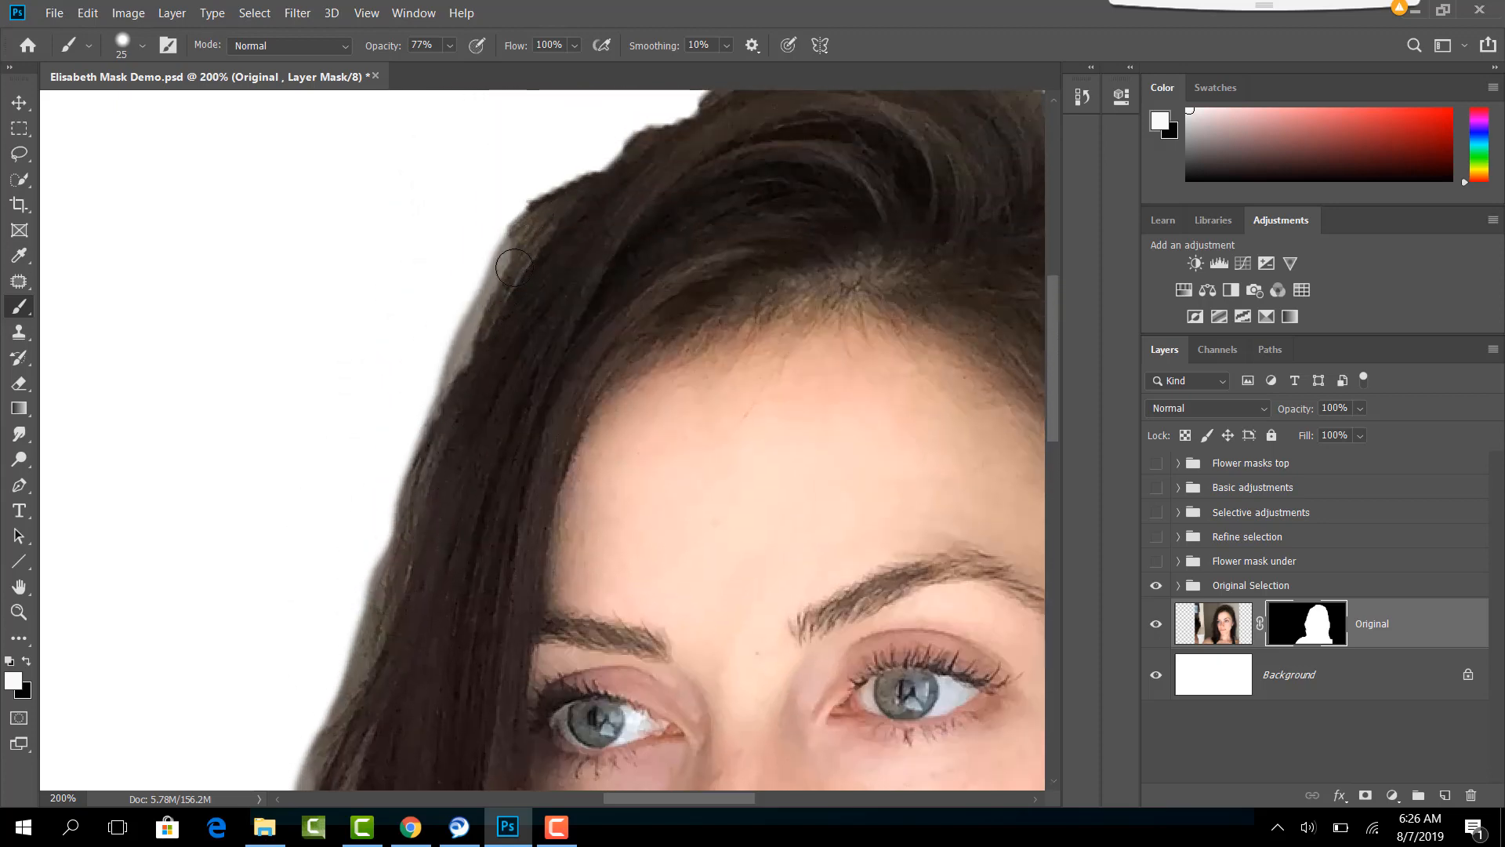
drag(514, 268, 451, 437)
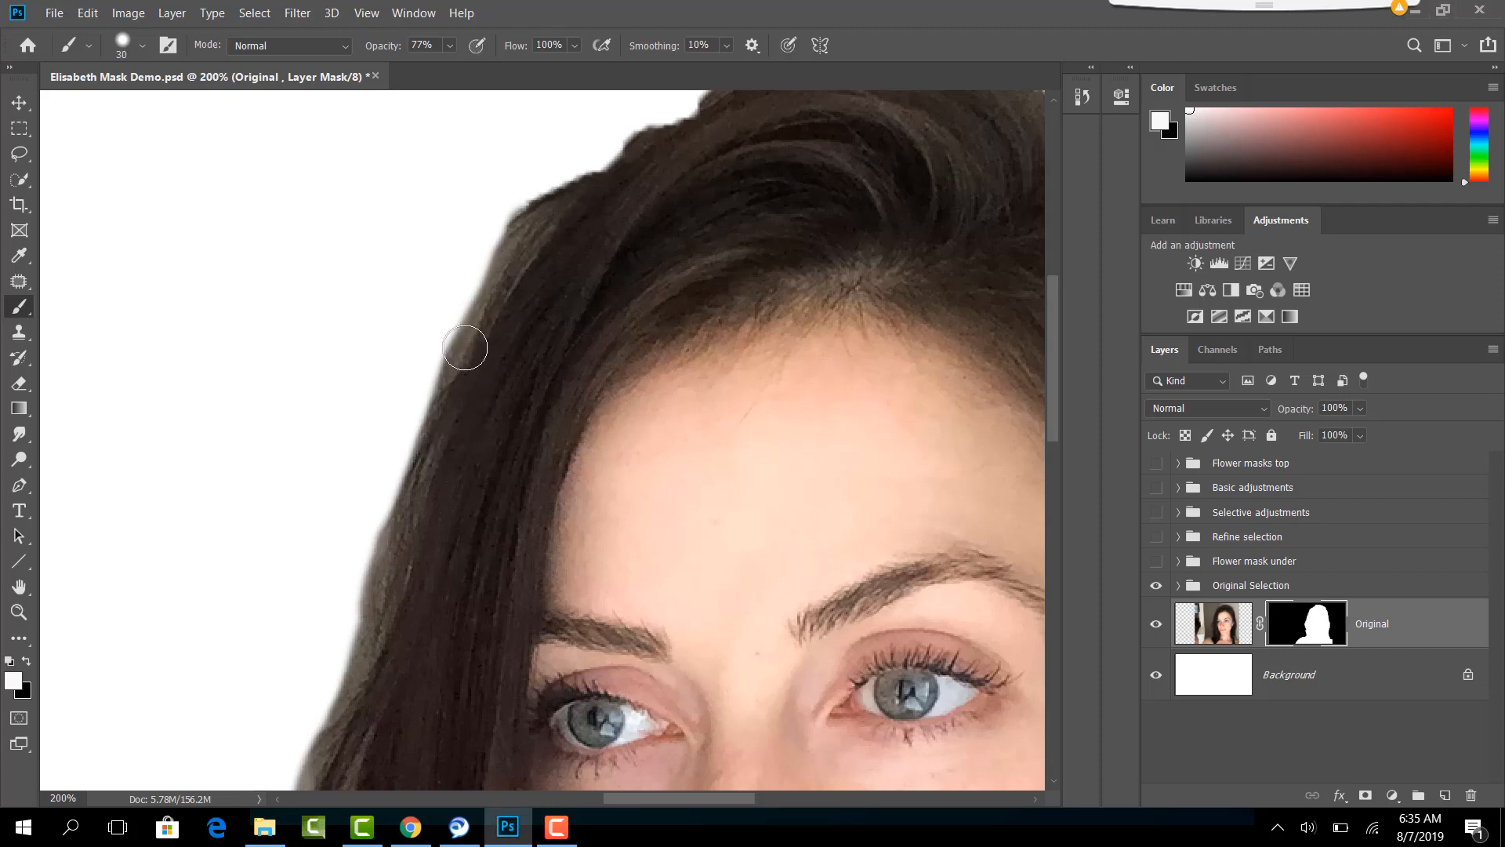
drag(476, 321, 404, 535)
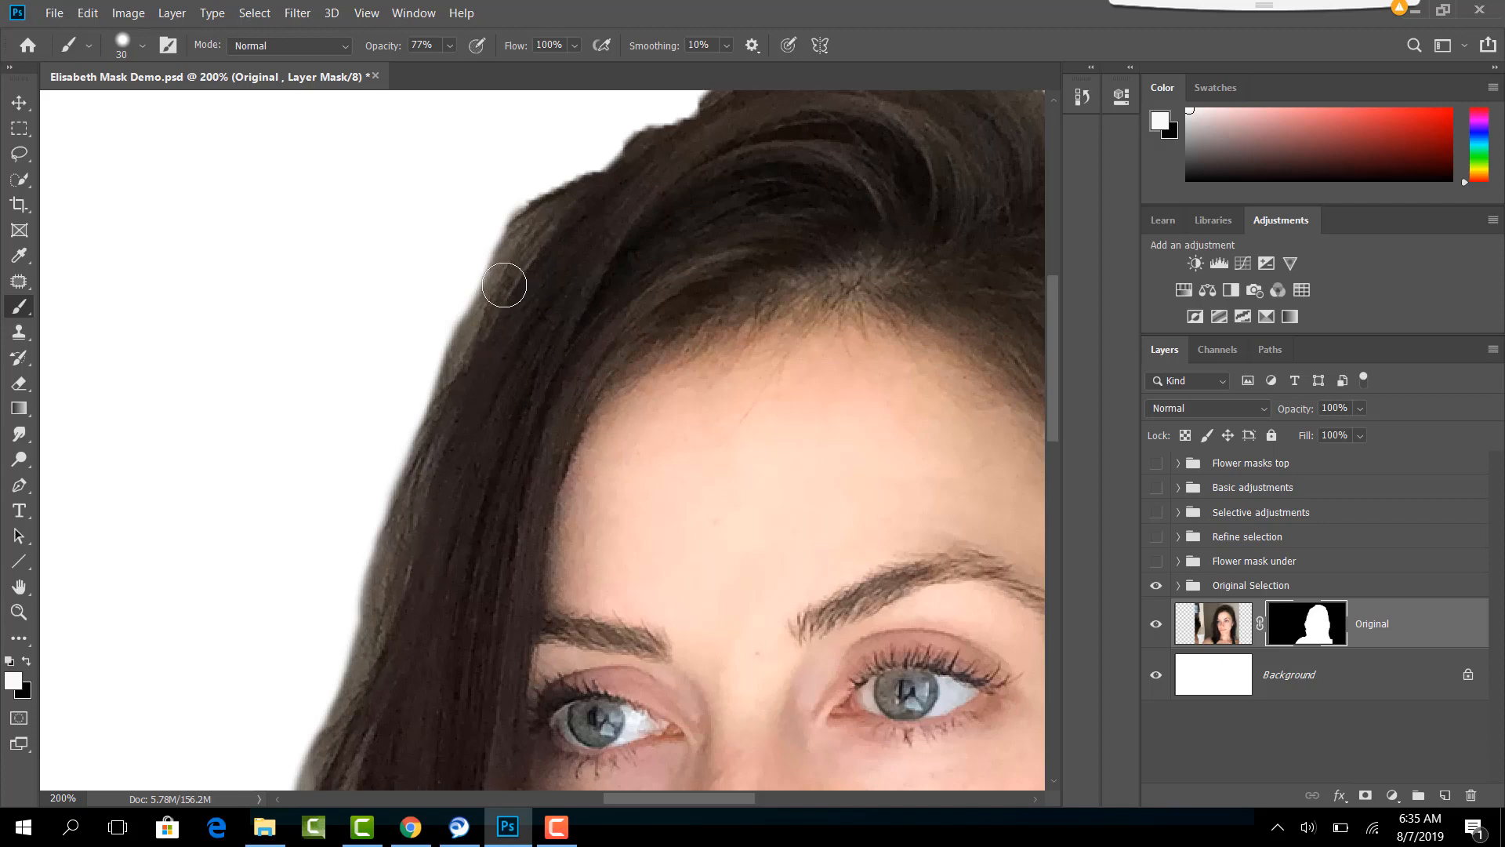
mouse_move(504, 285)
mouse_down()
mouse_move(426, 431)
mouse_move(395, 572)
mouse_up()
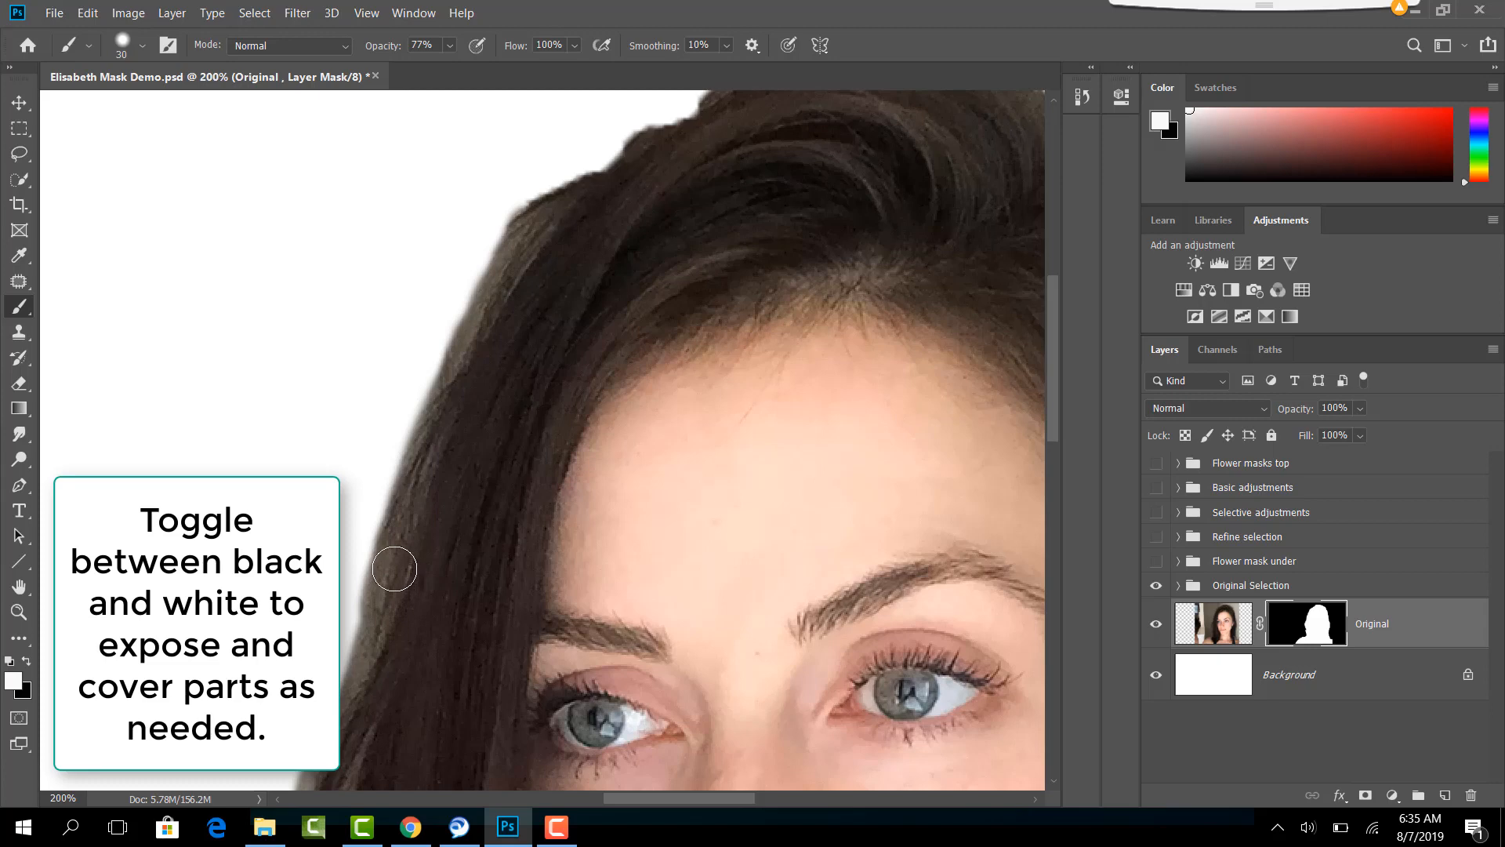
- Switch the foreground color to black and paint on the mask to hide the background fringe outside the upper hair edge
key(x)
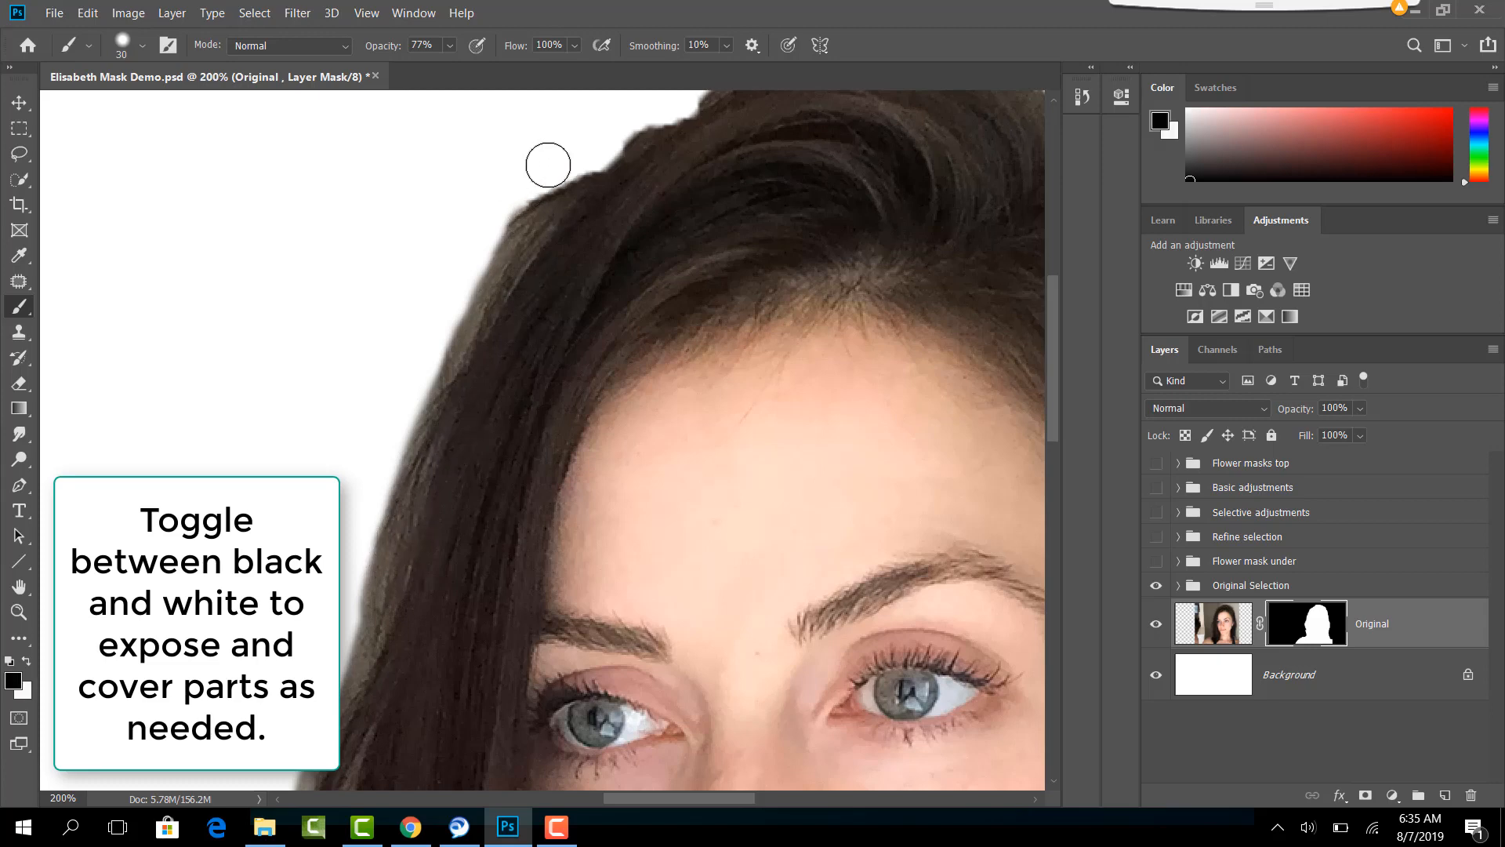
mouse_move(548, 165)
mouse_down()
mouse_move(473, 256)
mouse_move(388, 408)
mouse_up()
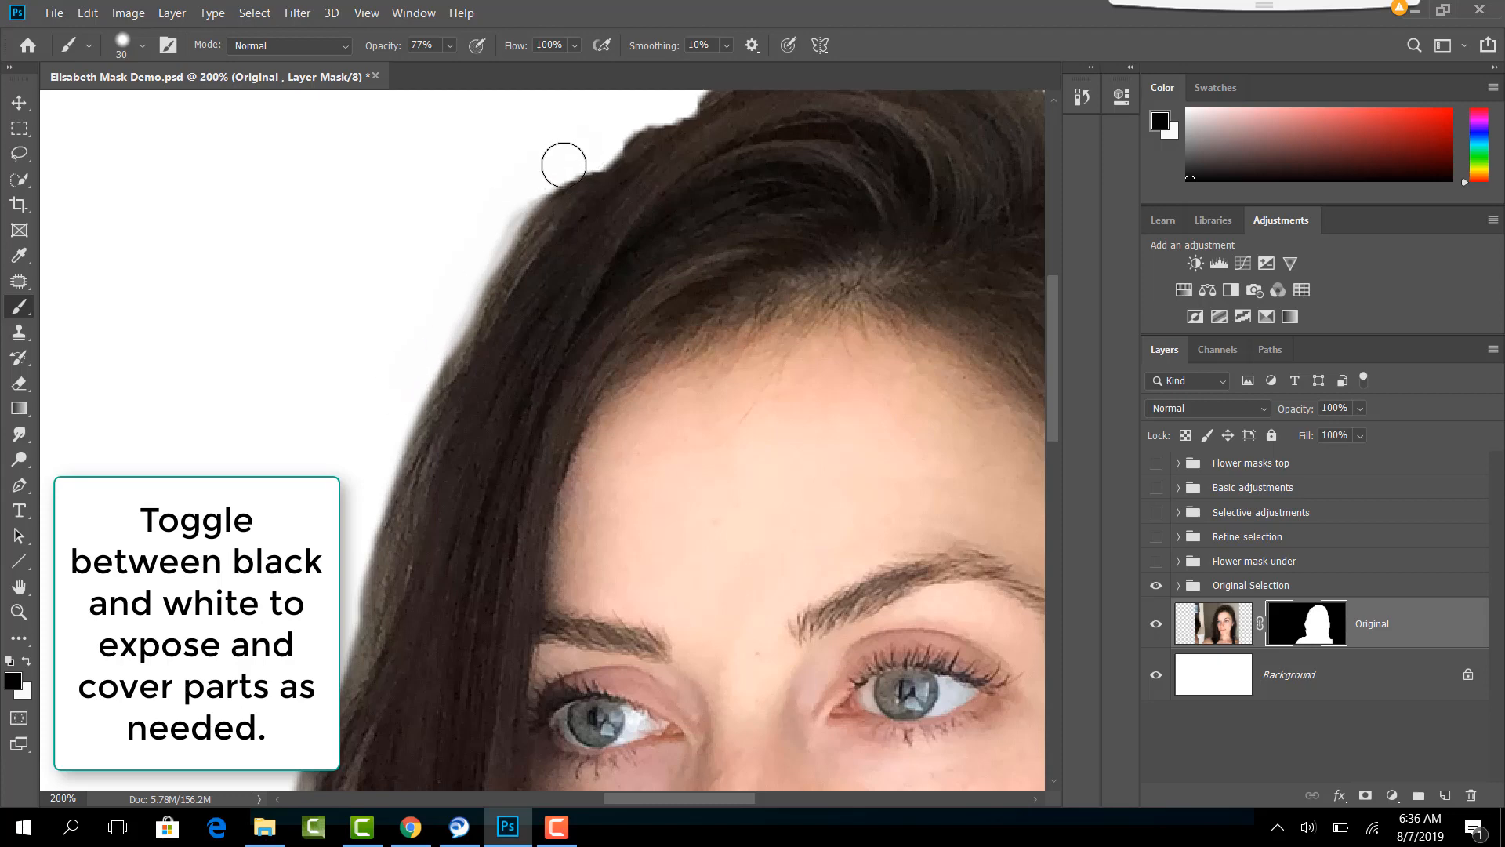
drag(564, 164, 467, 251)
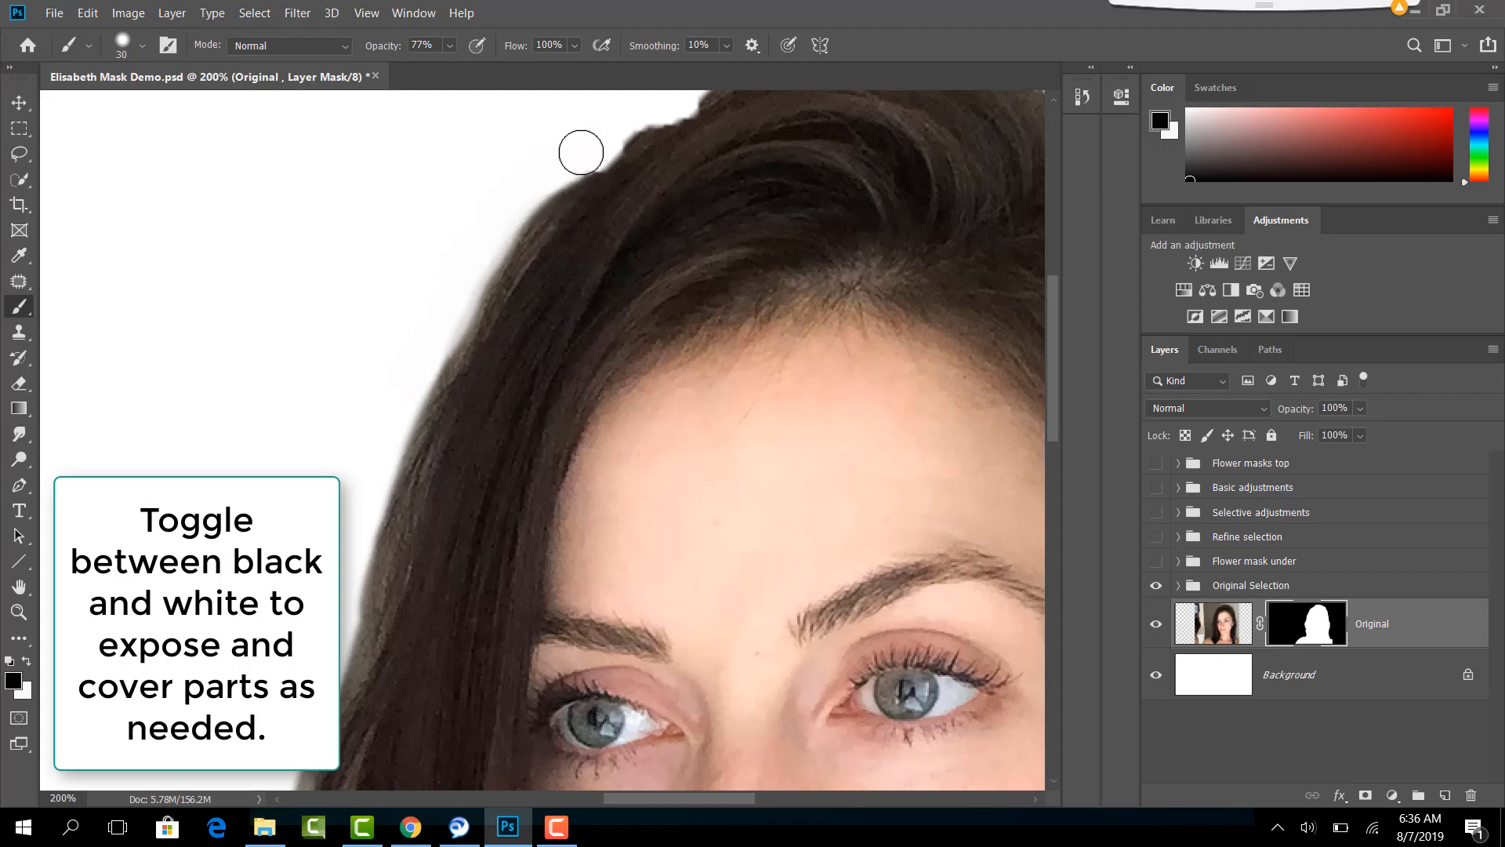
mouse_move(581, 152)
mouse_down()
mouse_move(530, 185)
mouse_move(423, 312)
mouse_move(383, 398)
mouse_move(361, 577)
mouse_up()
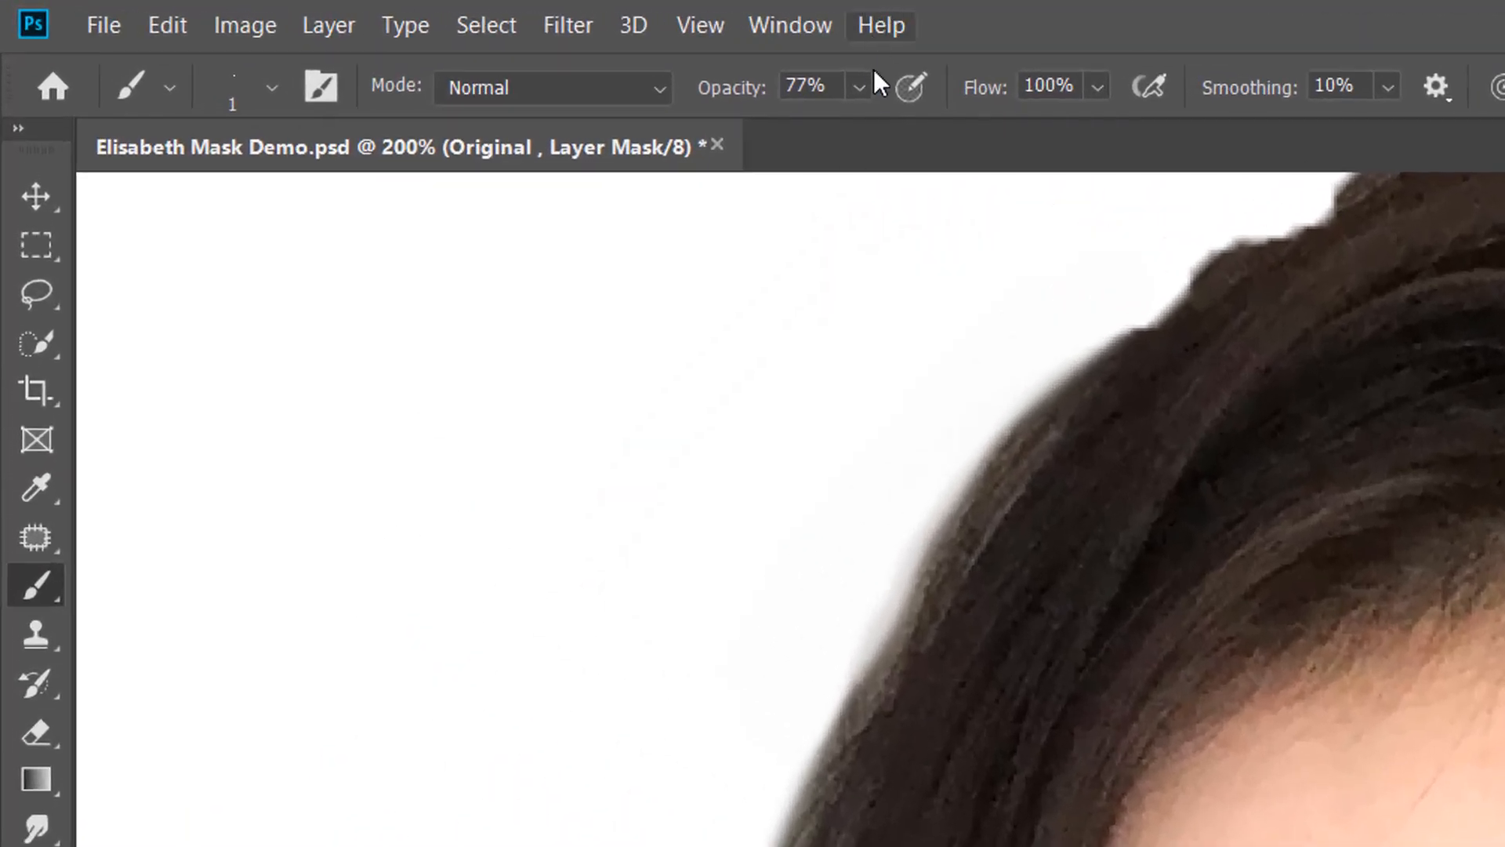
- Set up a 1 px brush with 21% opacity and 0% hardness
click(451, 44)
click(794, 126)
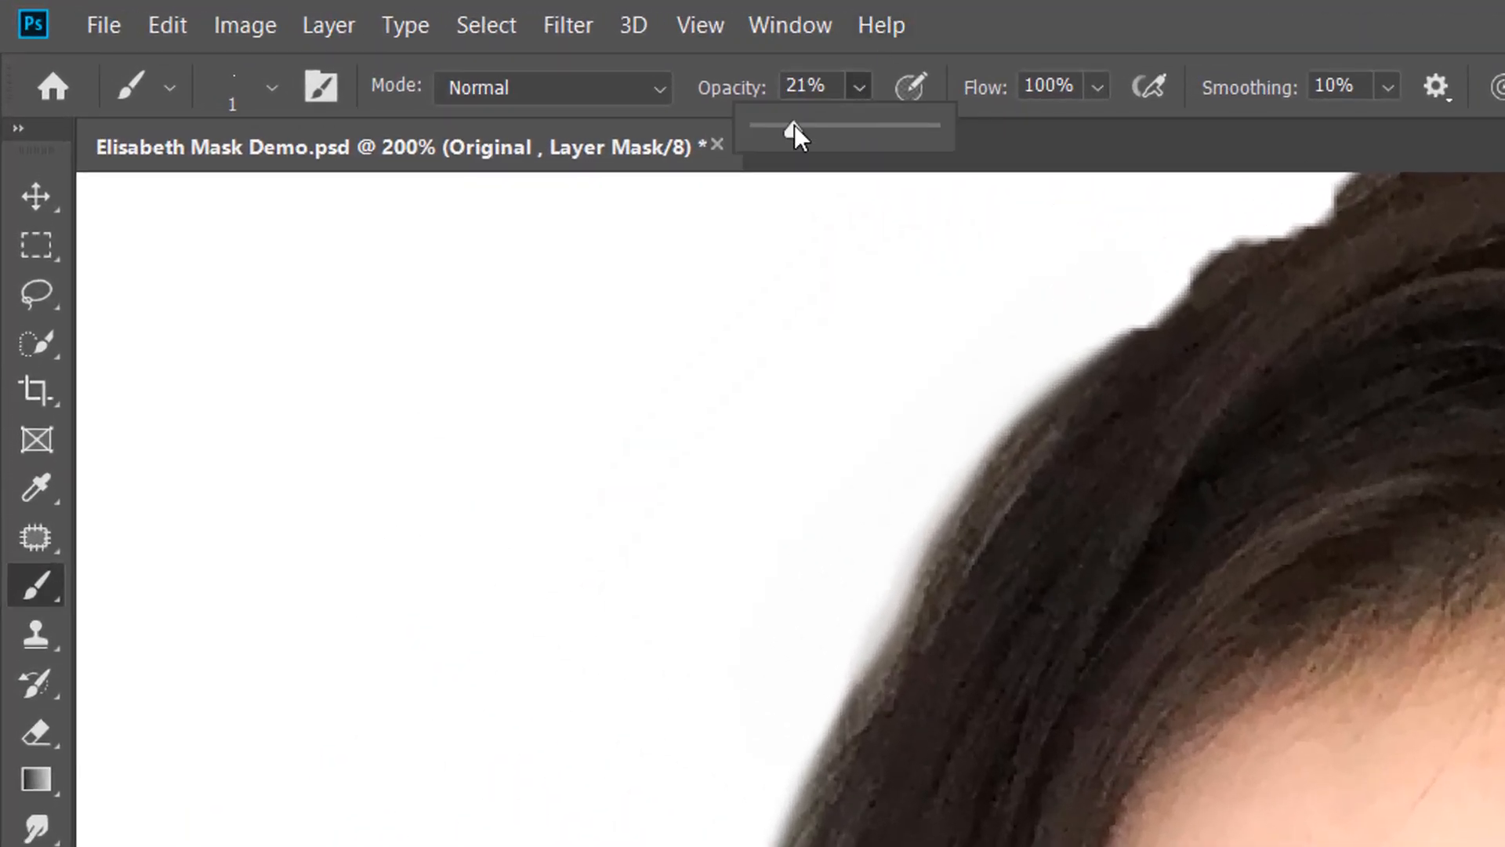
click(1018, 16)
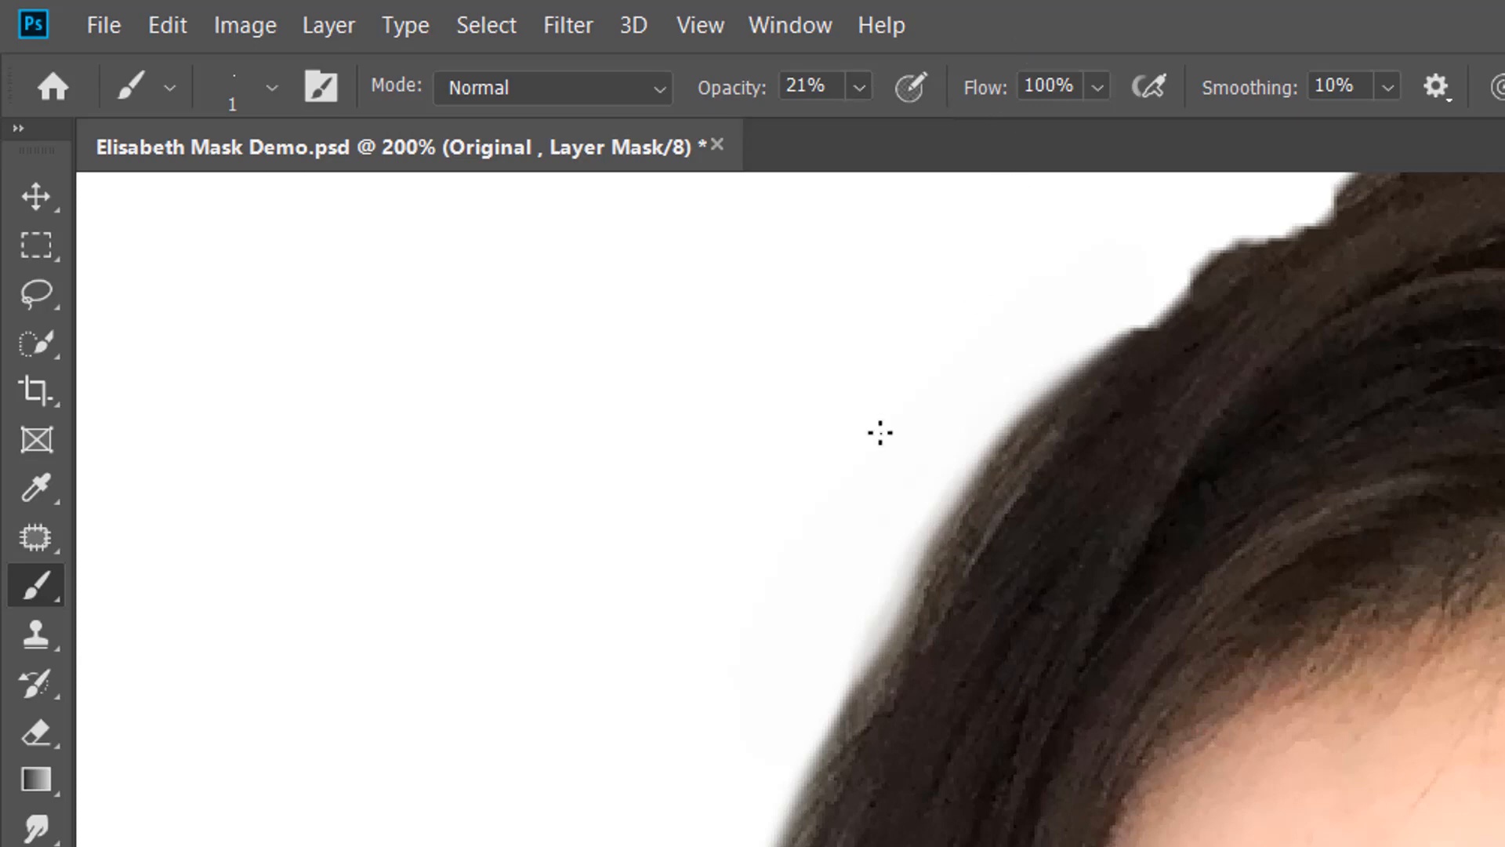
click(269, 87)
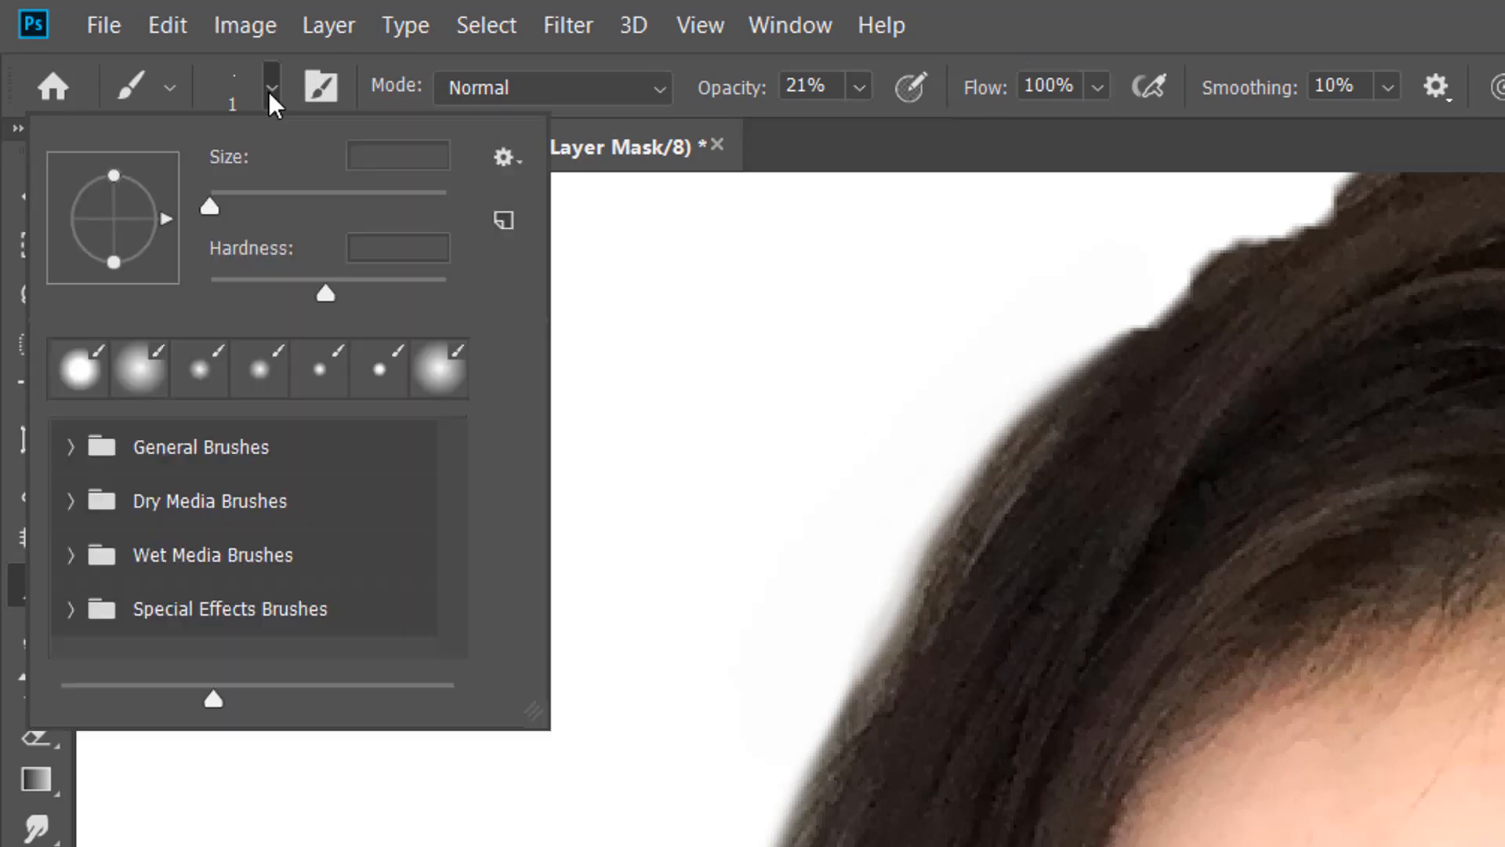
click(209, 282)
click(1053, 39)
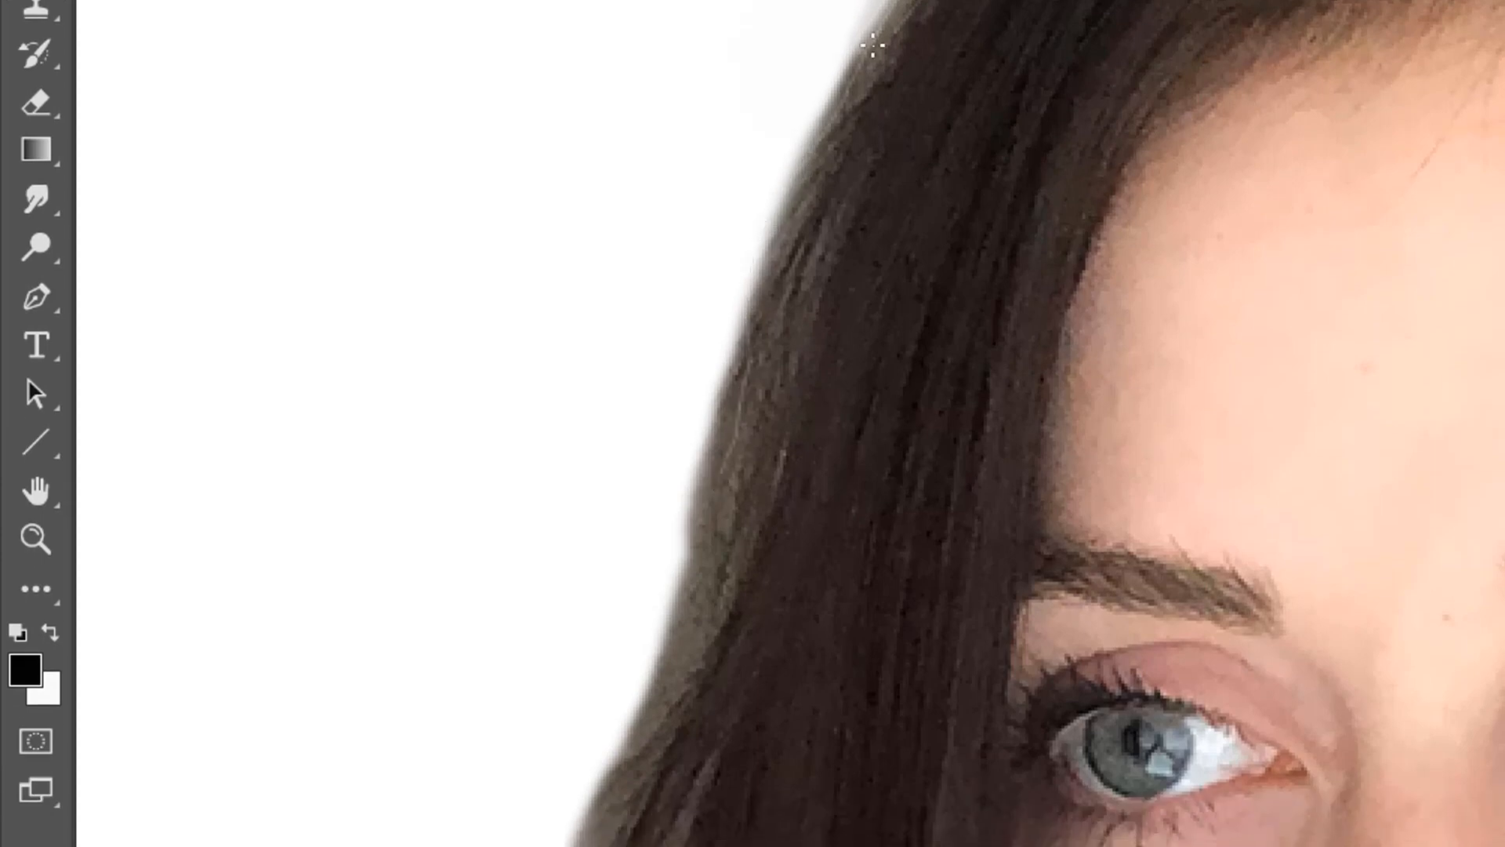
- Paint thin black strokes on the mask along the side hair edge to create fine individual strands
mouse_move(837, 158)
mouse_down()
mouse_move(775, 250)
mouse_move(744, 376)
mouse_up()
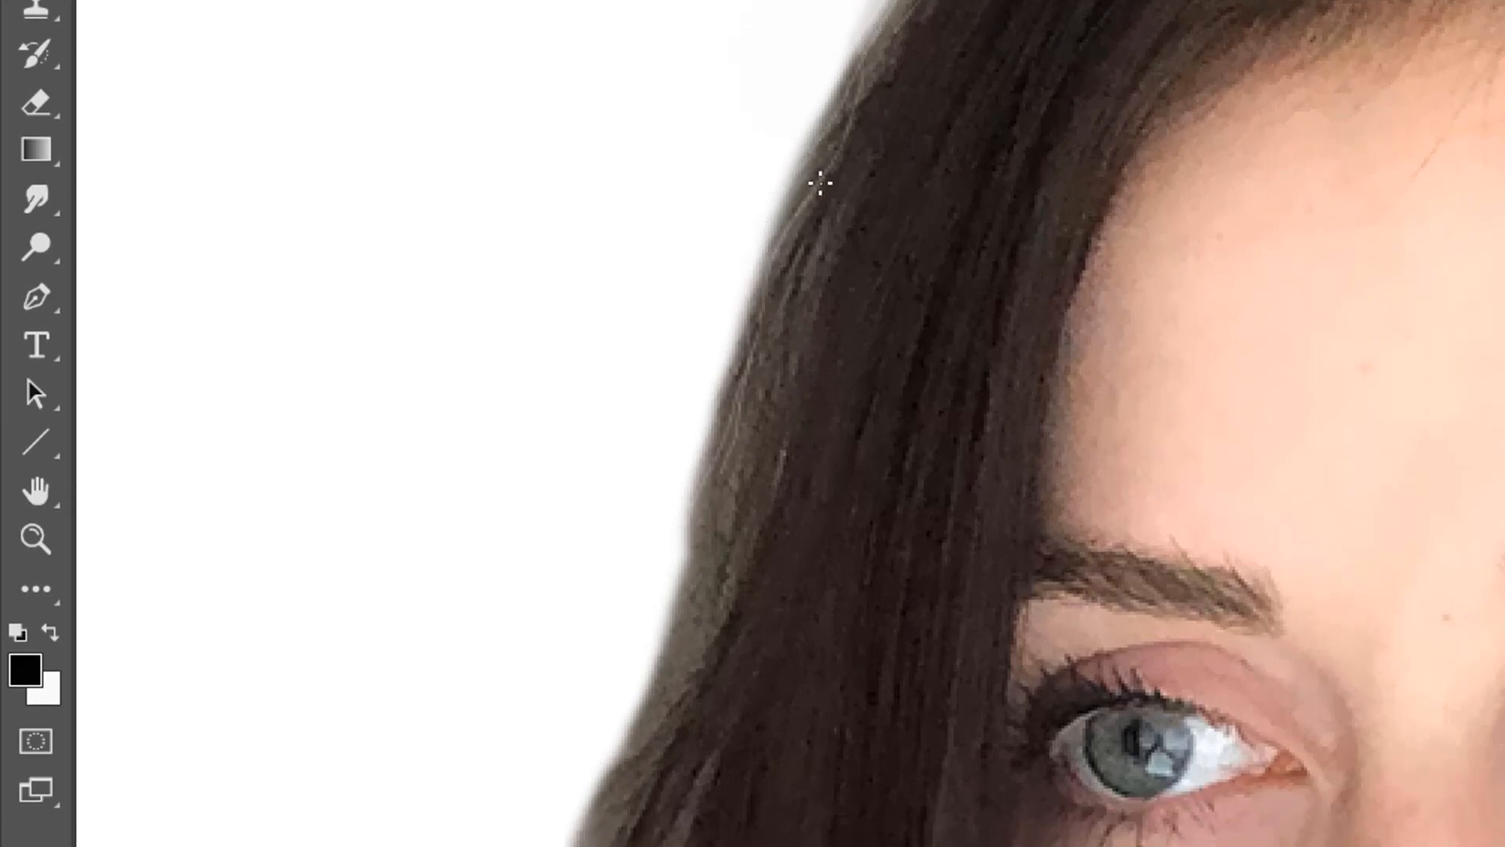
drag(831, 230, 650, 644)
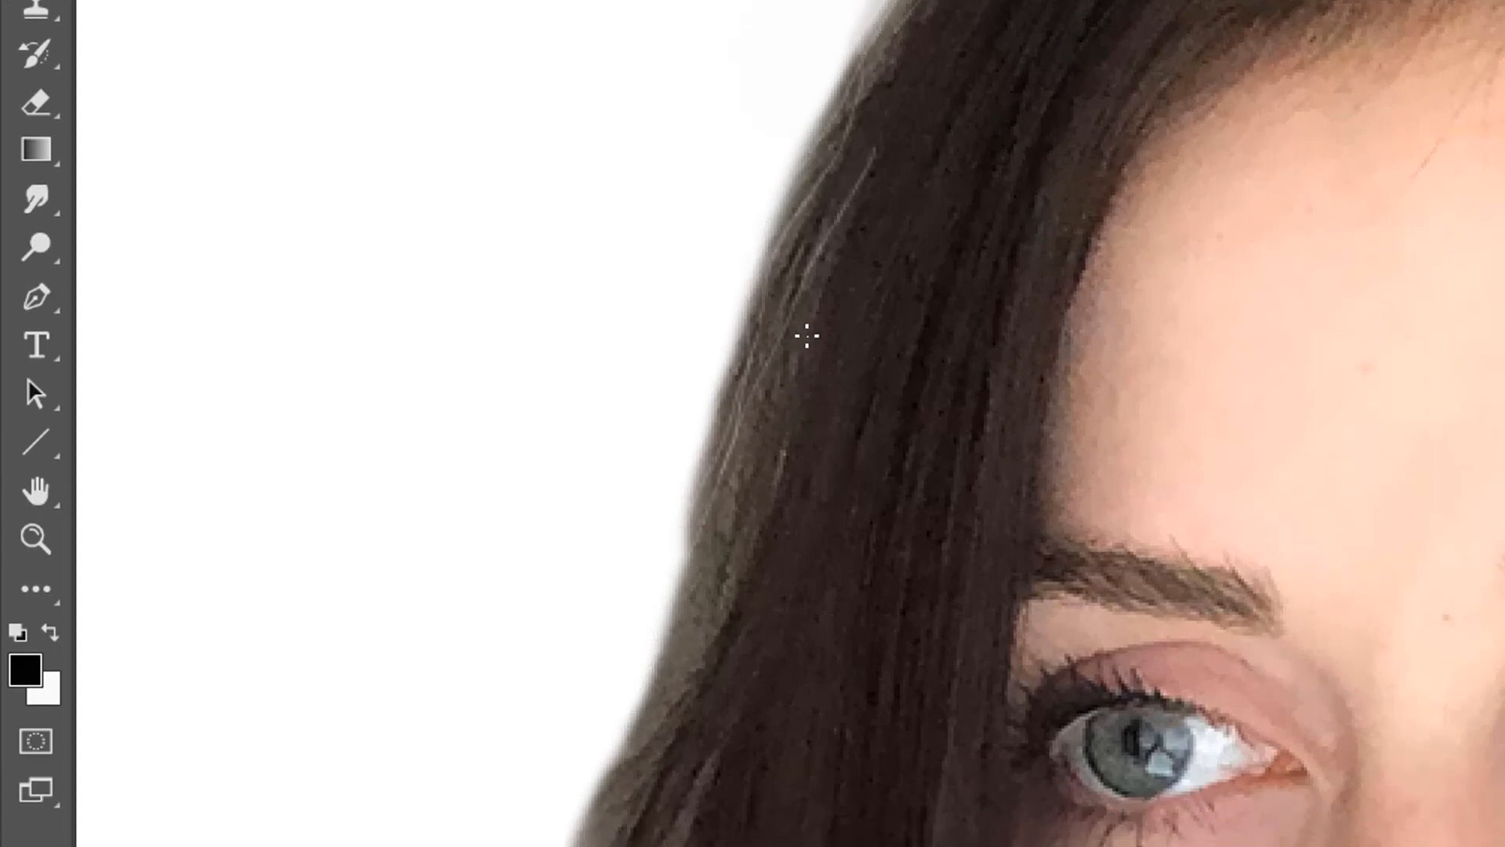
drag(776, 462, 662, 666)
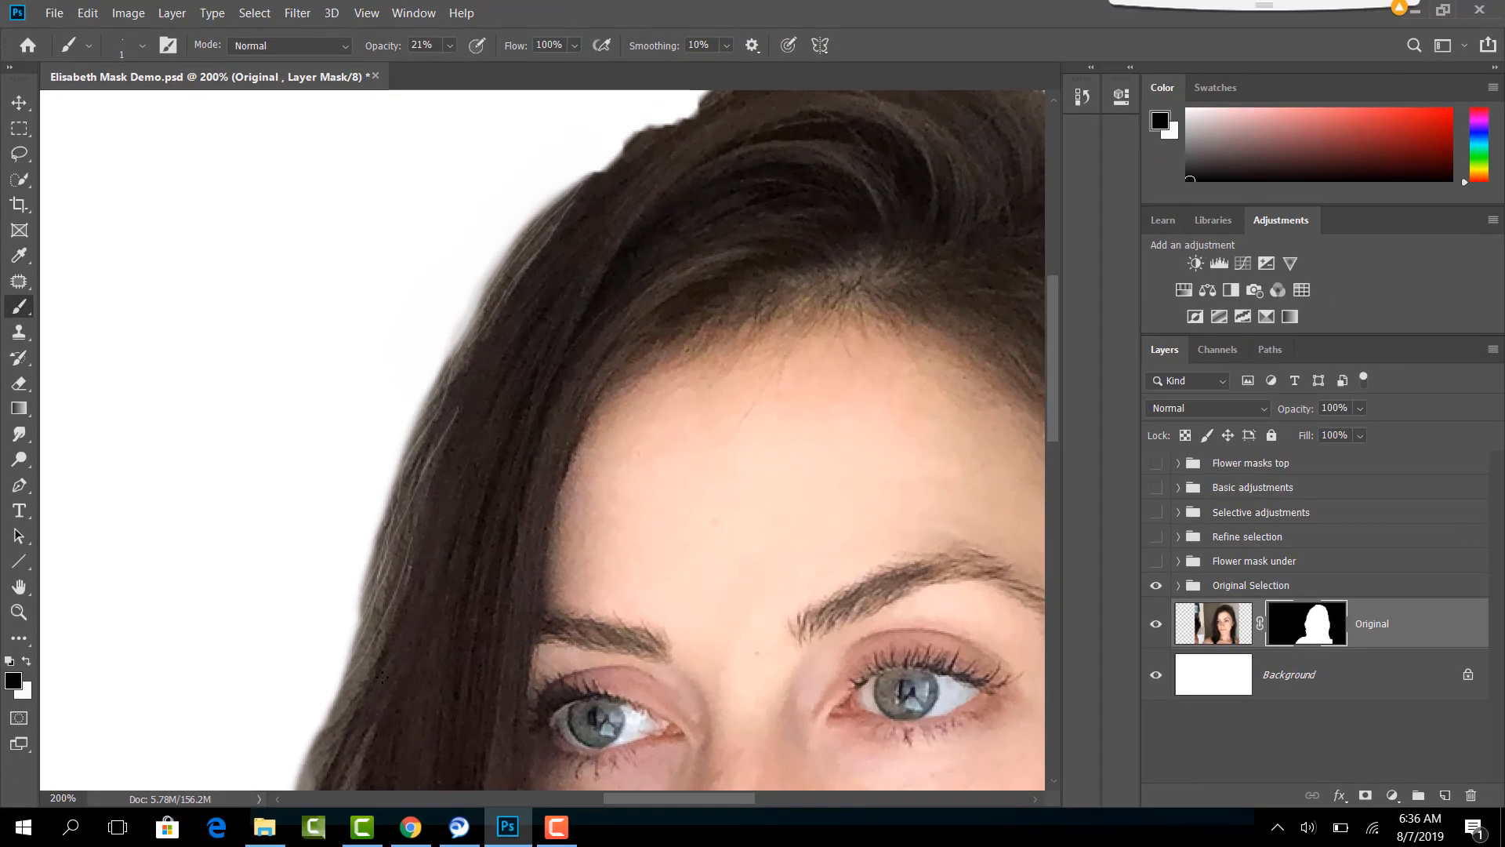
- Using a 35 px brush raised to 79% opacity, paint white on the mask to fill the notch in the hair near the crown
key(ctrl+minus)
key(ctrl+minus)
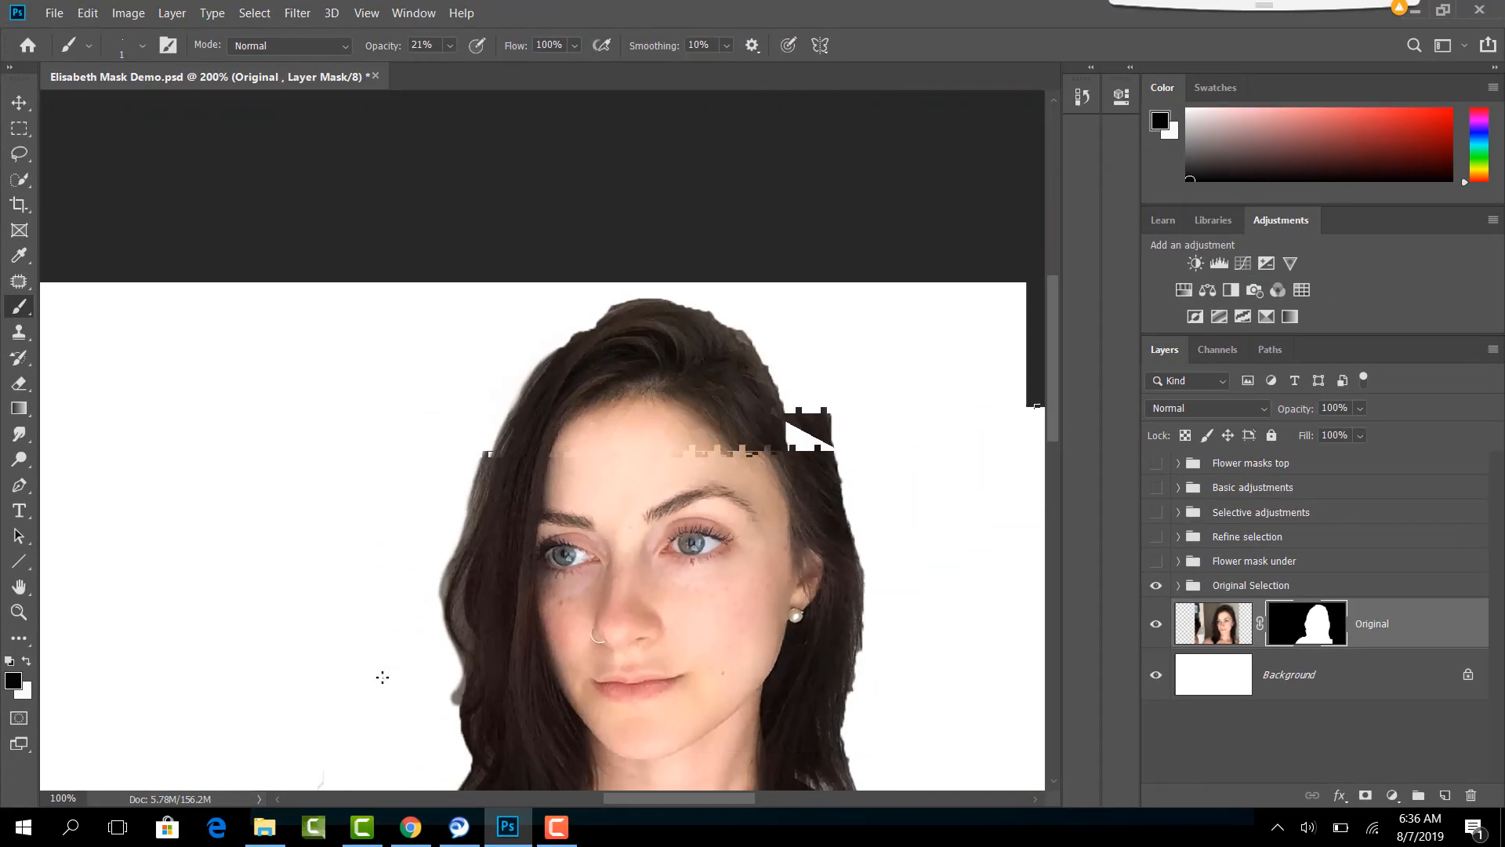
key(ctrl+minus)
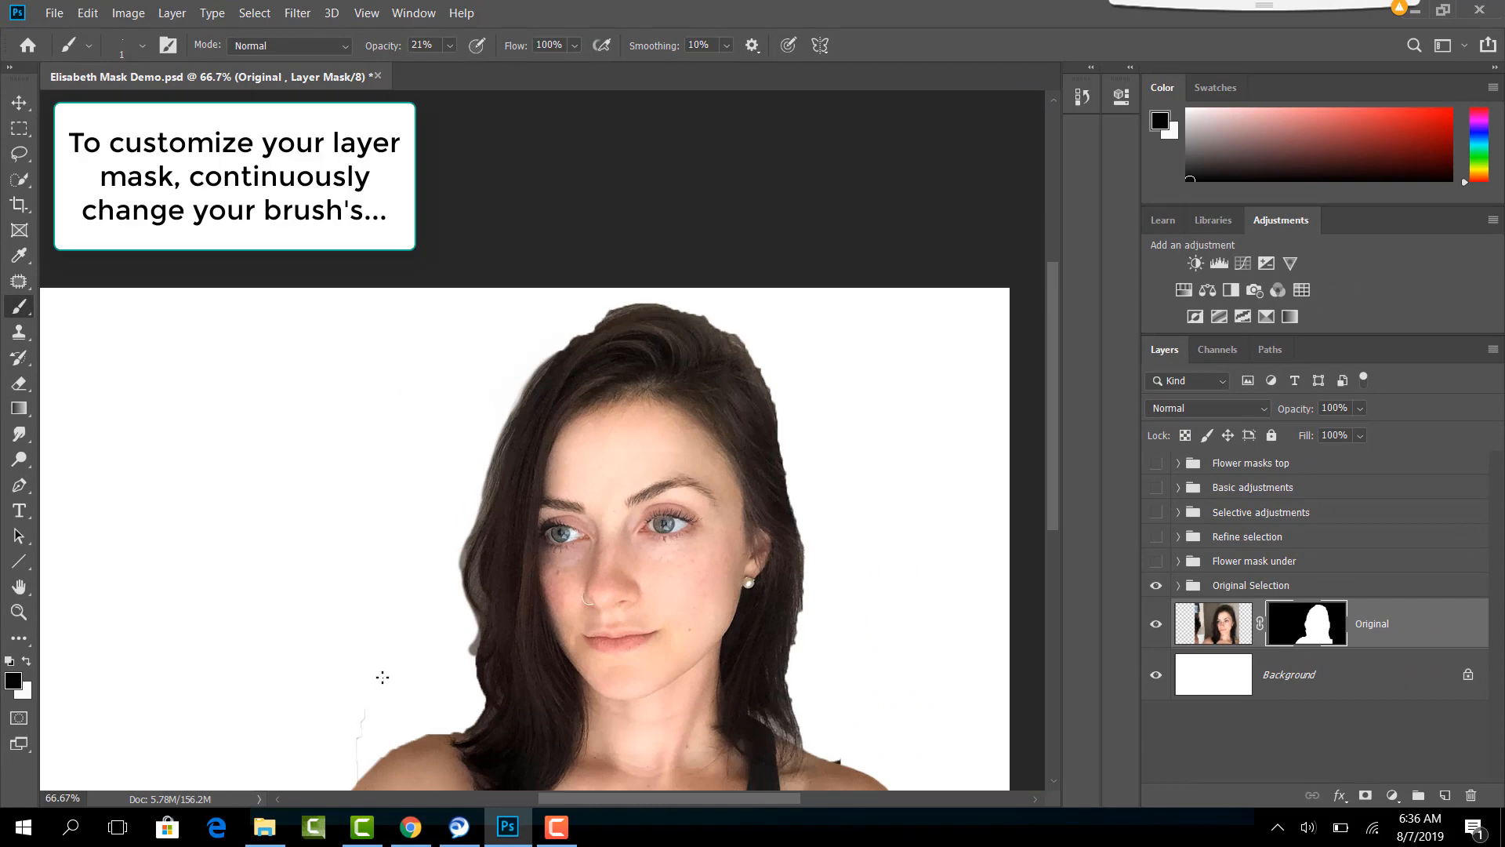
key(ctrl+plus)
key(ctrl+plus)
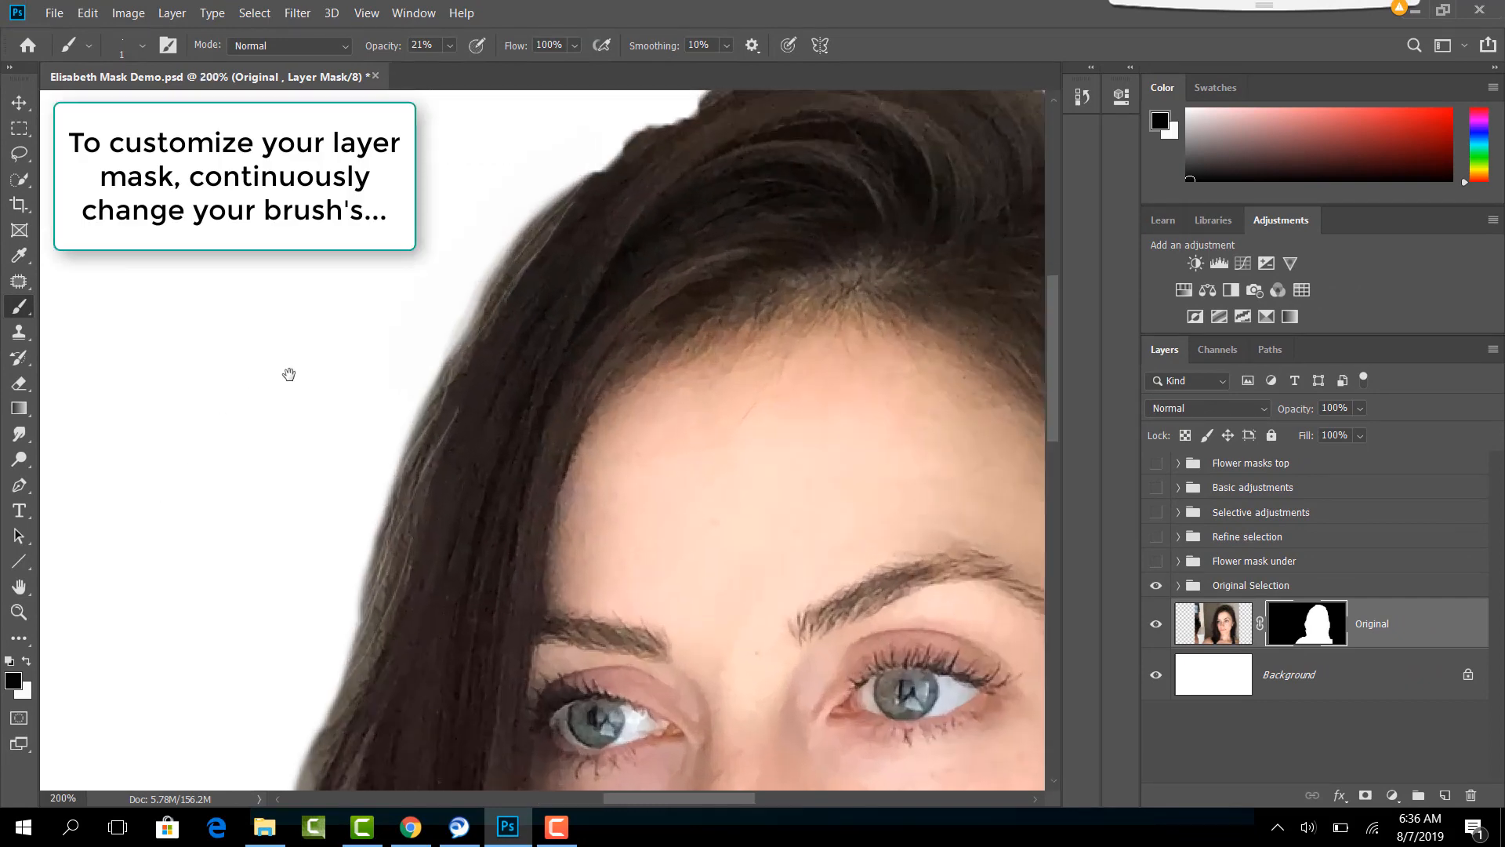
drag(570, 358, 397, 568)
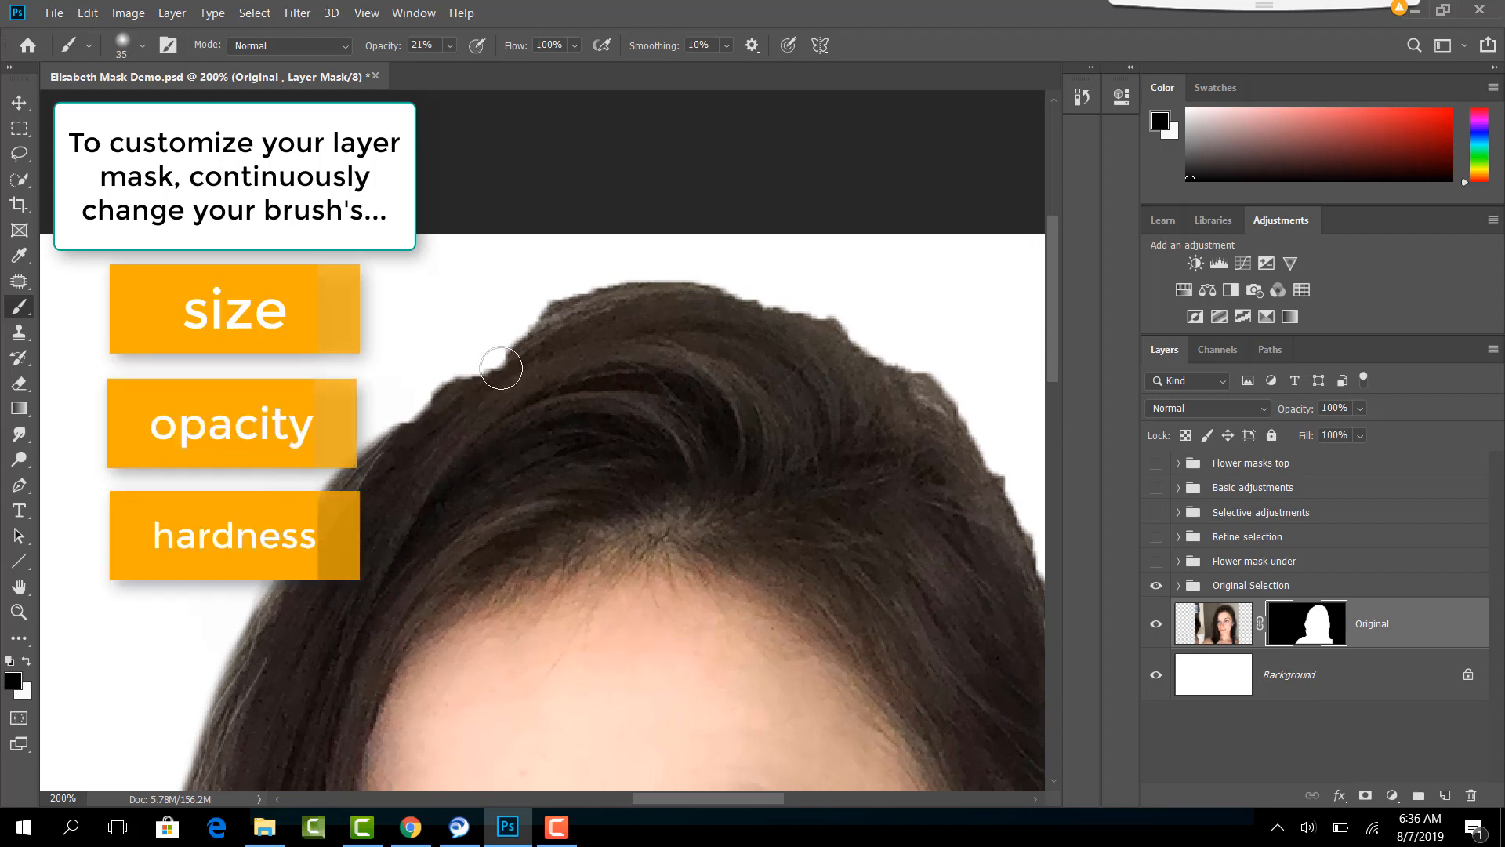
key(x)
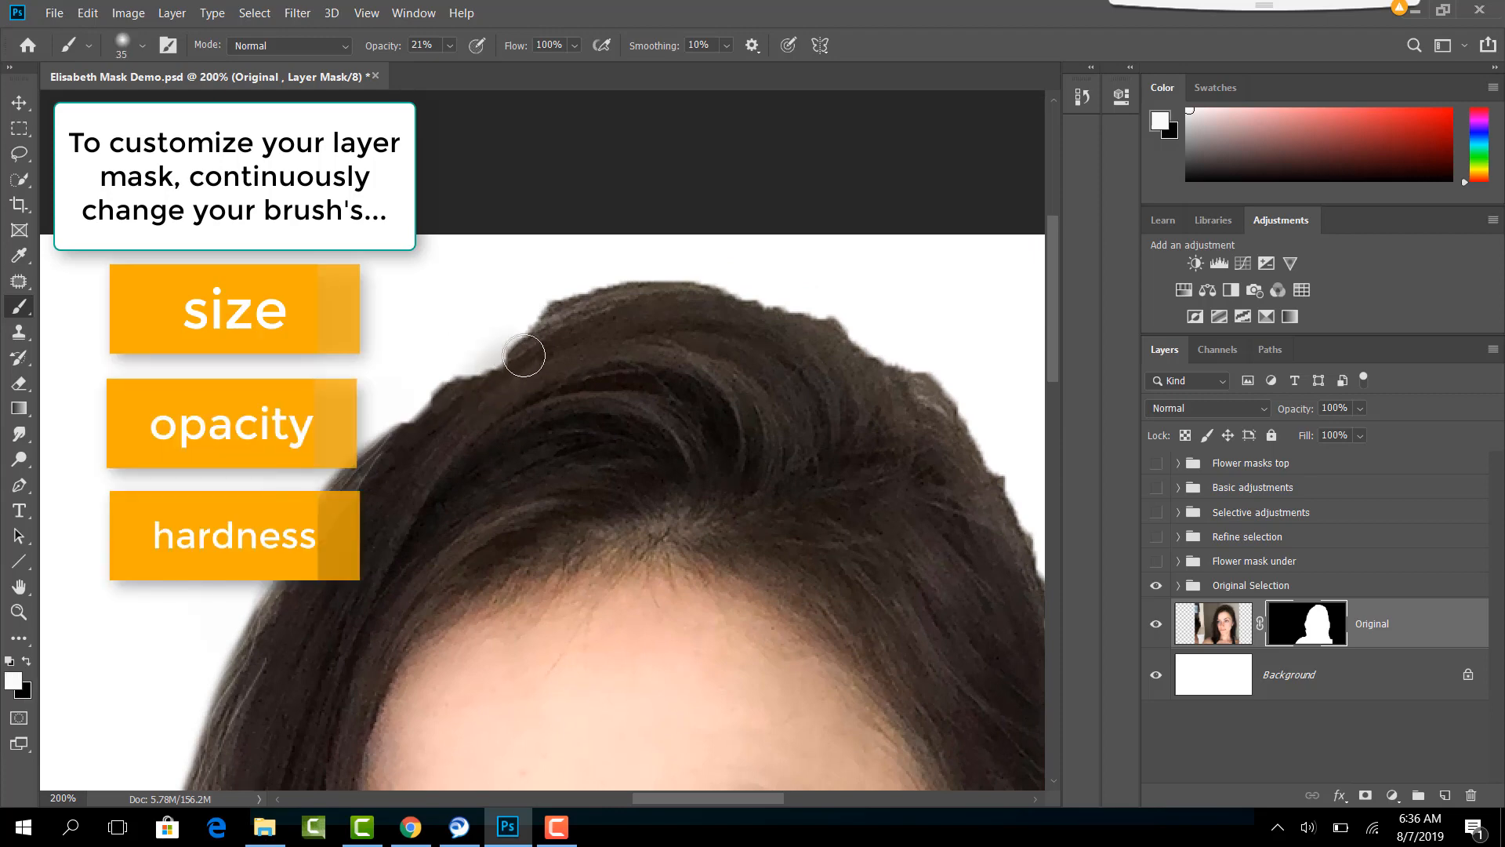
click(451, 46)
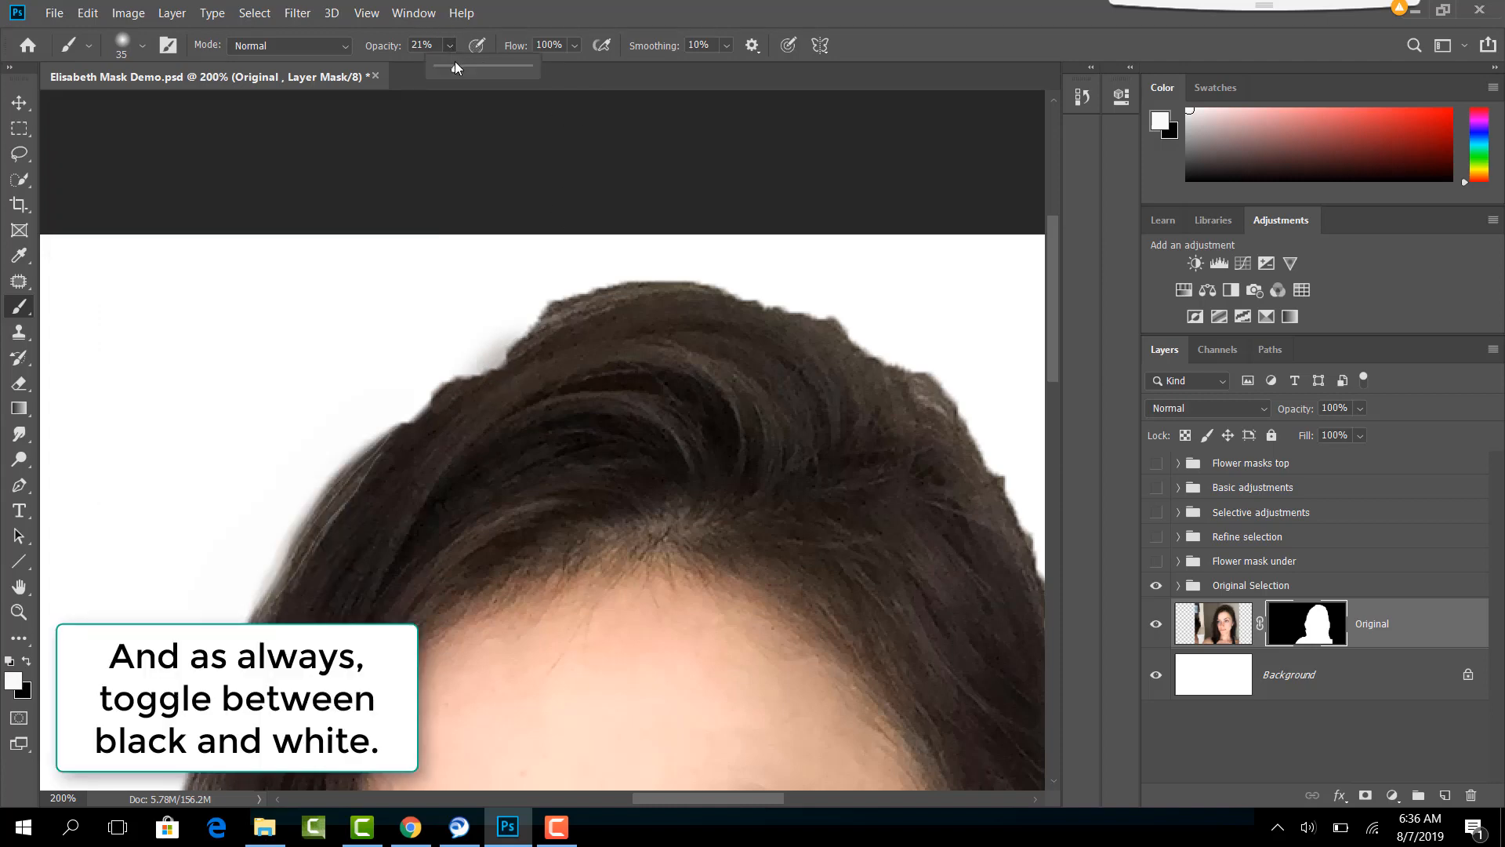
drag(457, 67, 508, 67)
mouse_move(523, 329)
mouse_down()
mouse_move(497, 388)
mouse_move(567, 332)
mouse_move(482, 407)
mouse_move(569, 334)
mouse_move(468, 407)
mouse_move(564, 324)
mouse_move(451, 423)
mouse_up()
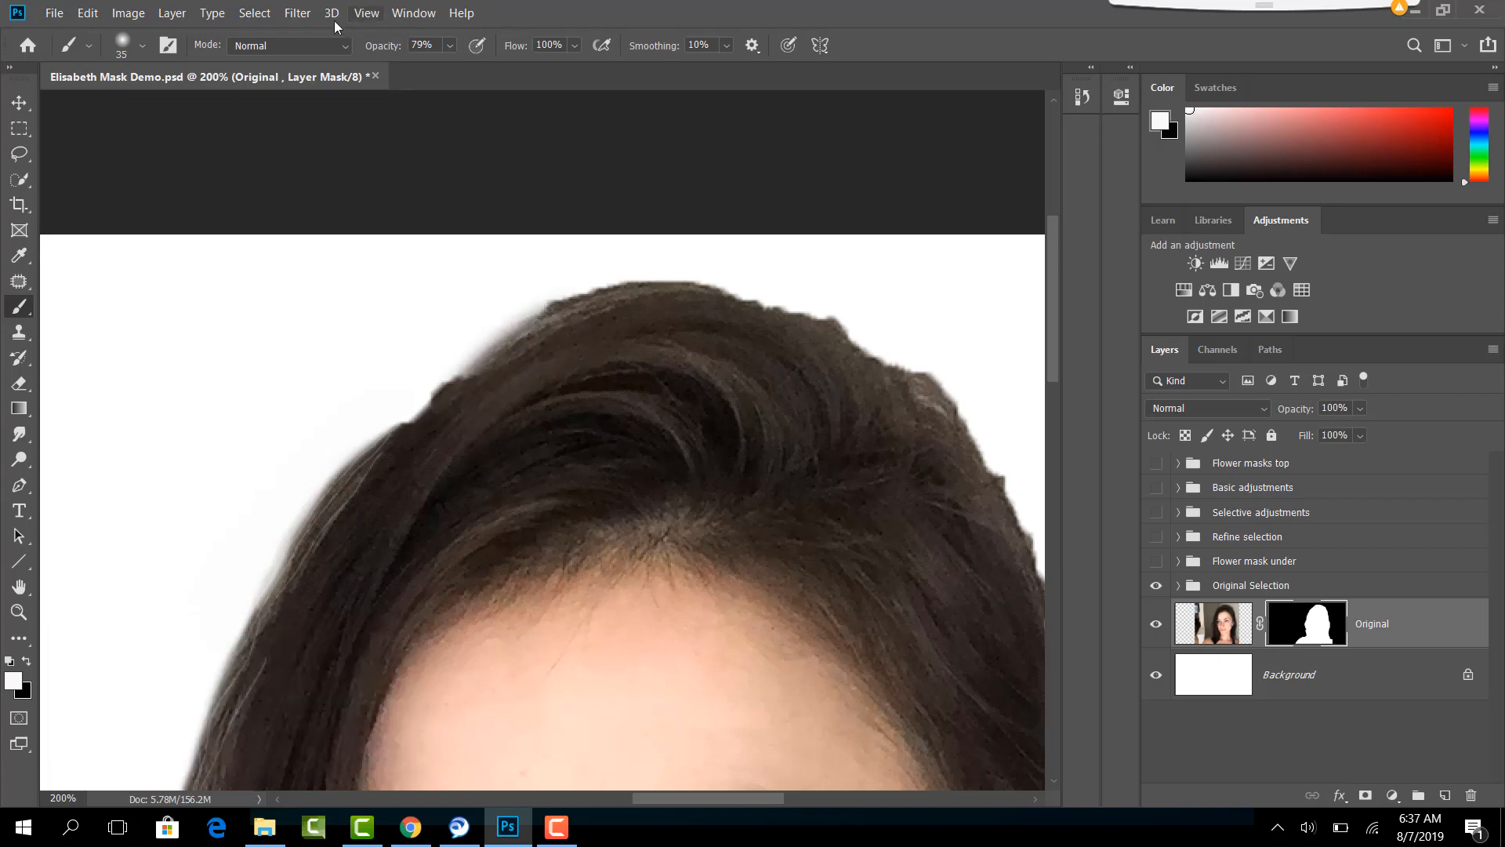
- Paint white on the mask with the 35 px brush at 79% opacity along the upper hair edge beside the crown
click(141, 47)
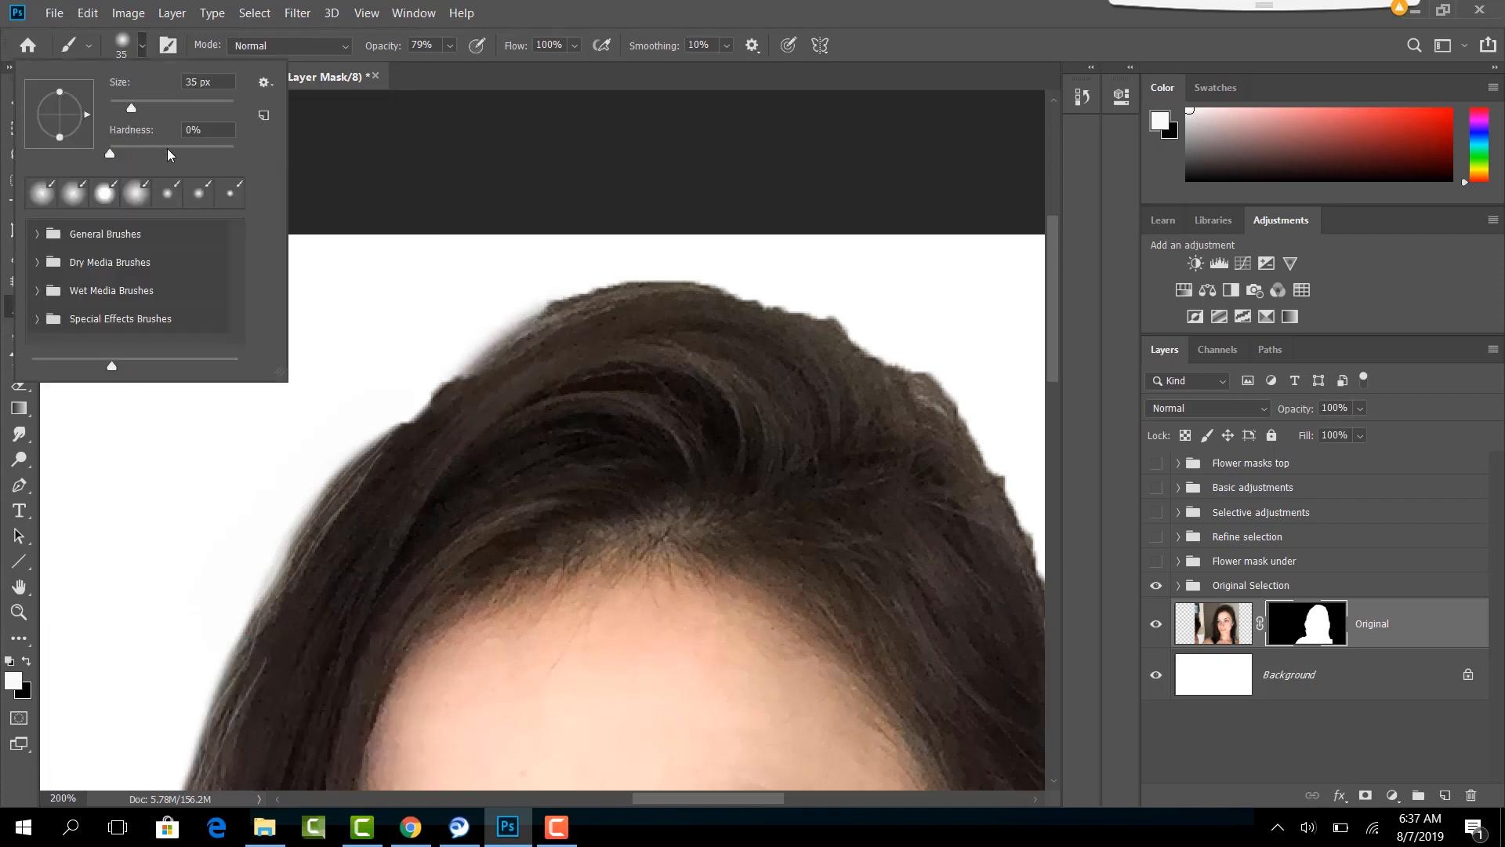
click(554, 337)
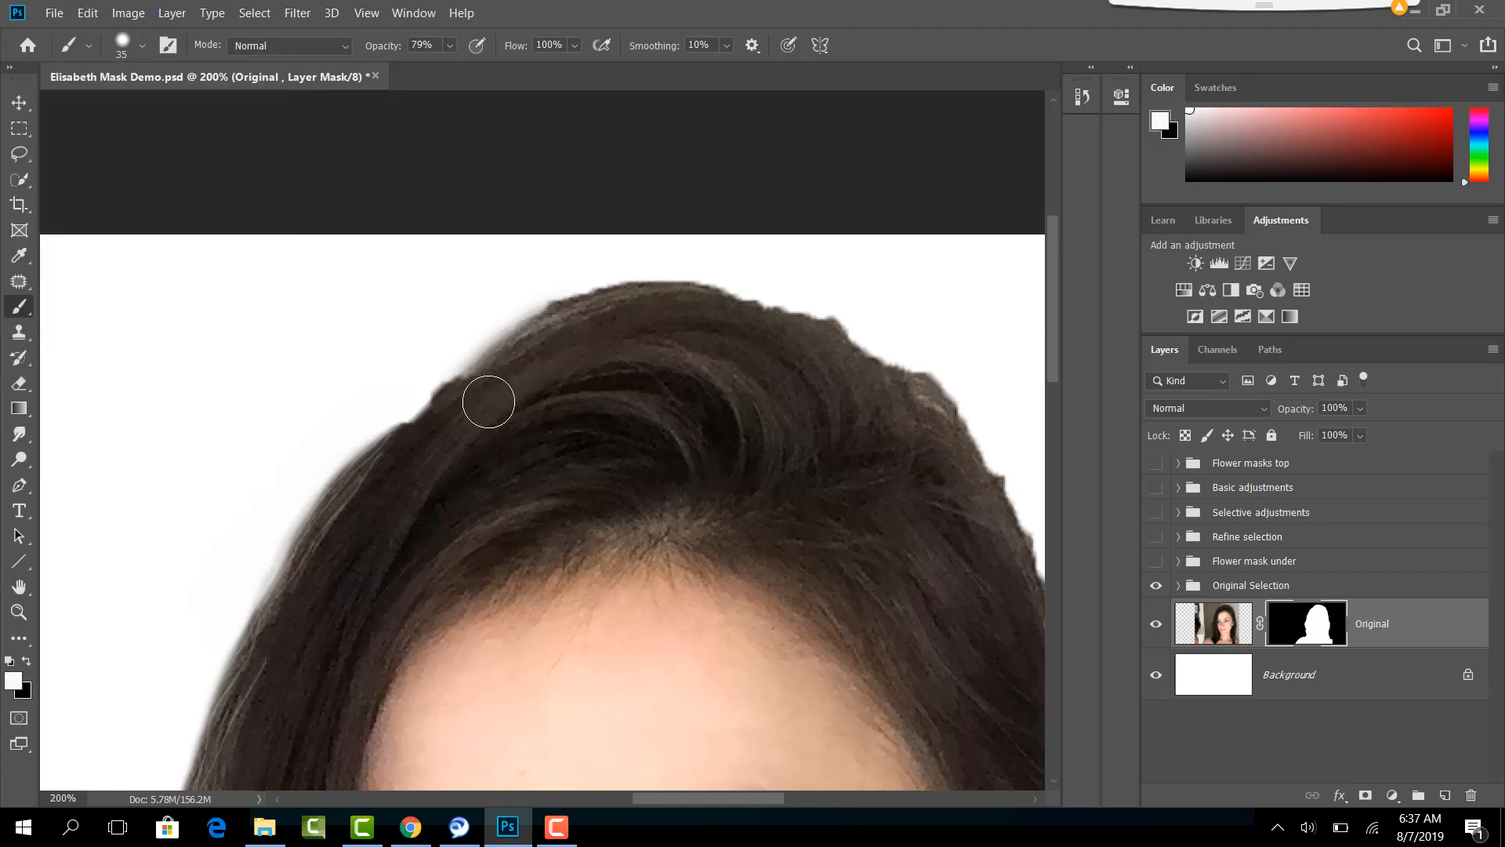
mouse_move(488, 402)
mouse_down()
mouse_move(561, 328)
mouse_move(475, 404)
mouse_move(564, 328)
mouse_move(467, 406)
mouse_move(577, 329)
mouse_move(395, 461)
mouse_move(507, 402)
mouse_move(522, 365)
mouse_move(370, 490)
mouse_move(573, 316)
mouse_move(393, 457)
mouse_up()
- Expand the Original Selection group, show its Initial selection layer and hide the Original layer
key(ctrl+minus)
key(ctrl+minus)
key(ctrl+minus)
click(1178, 584)
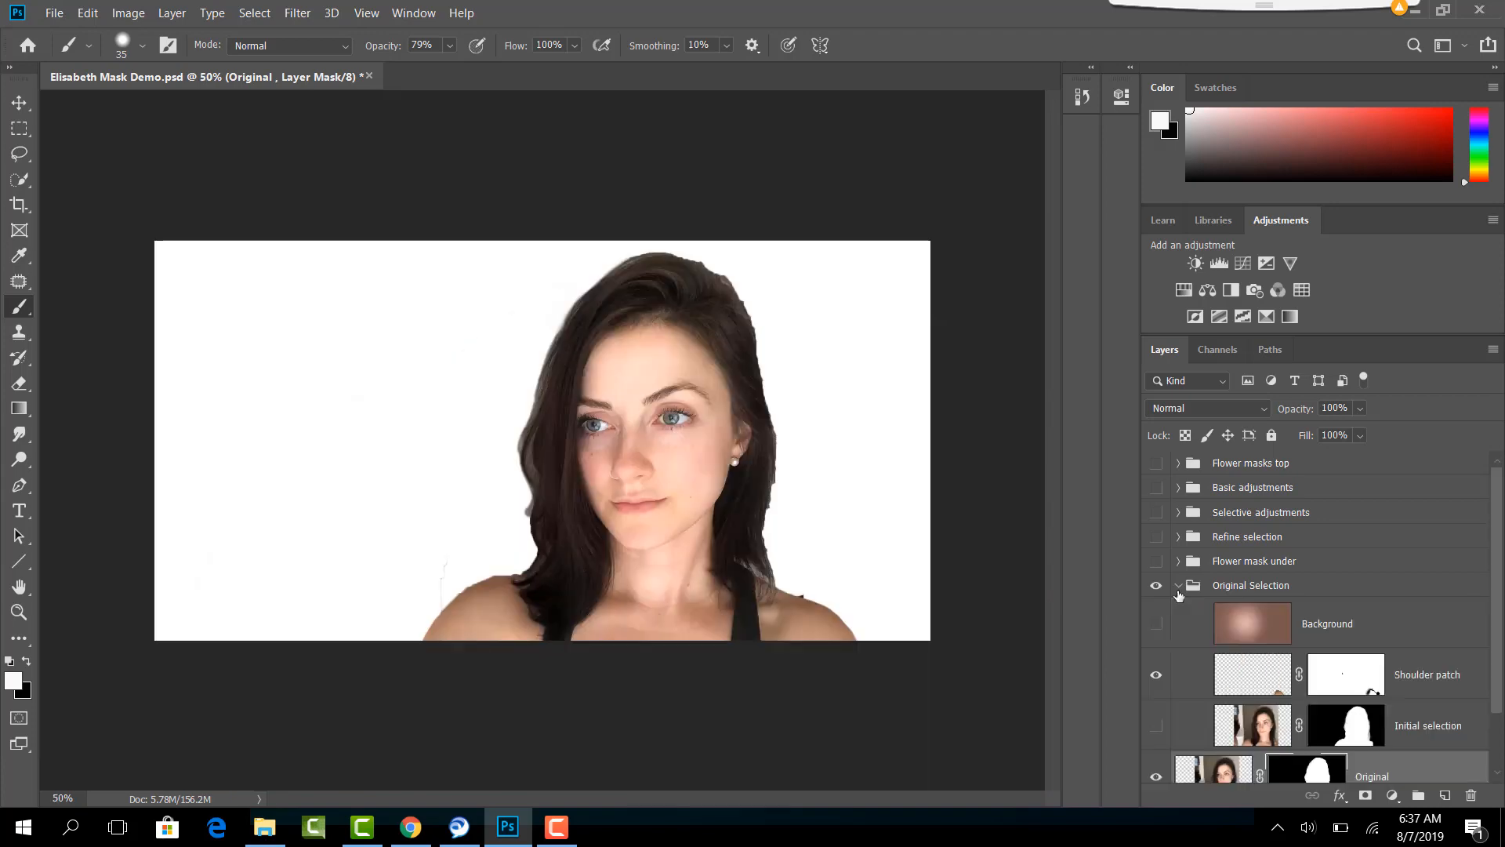
click(1155, 725)
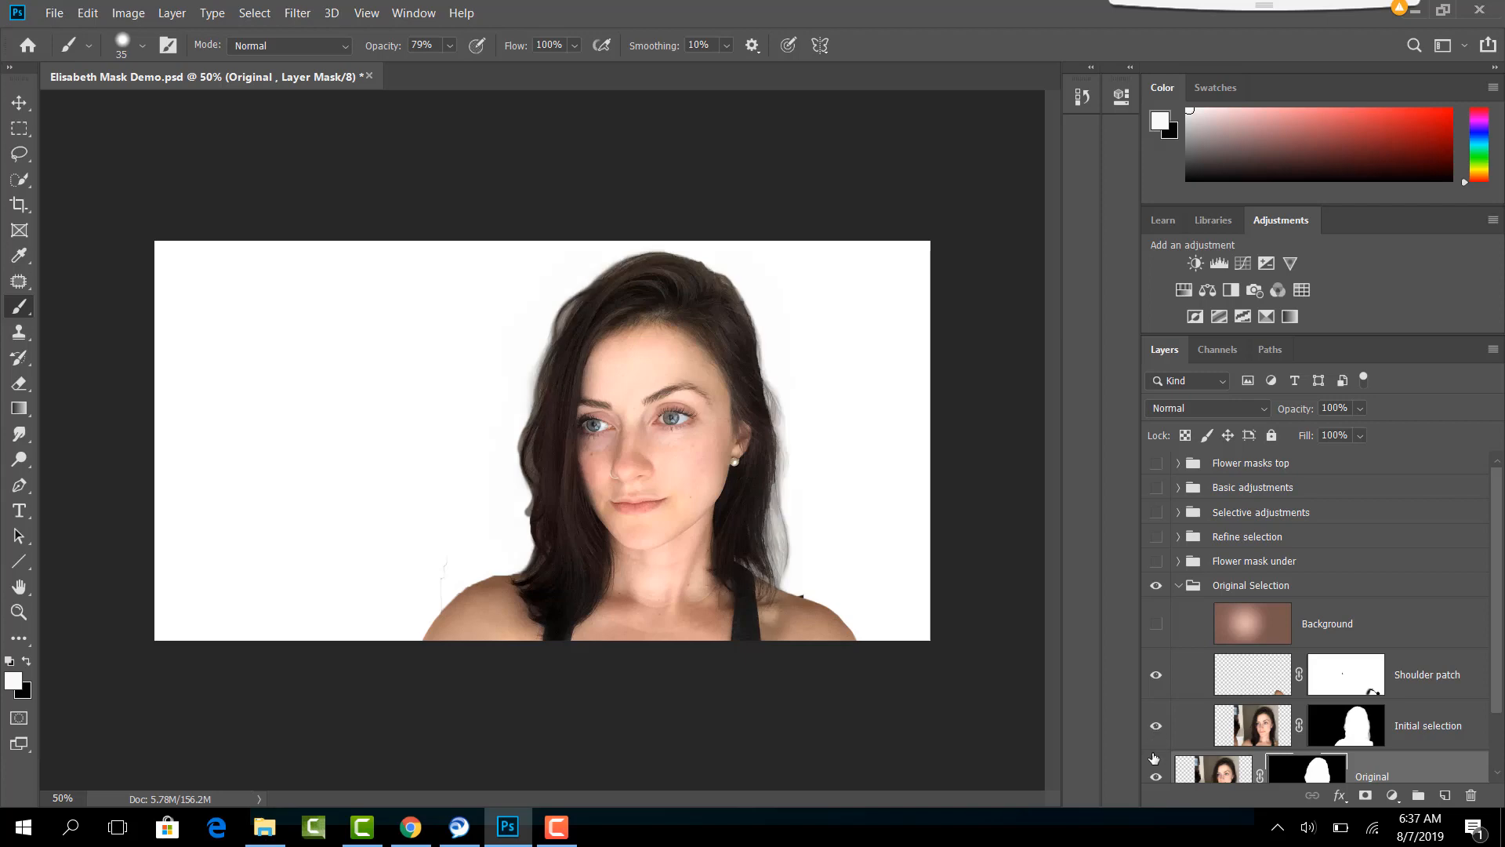
scroll(1156, 749, down, 2)
click(1154, 733)
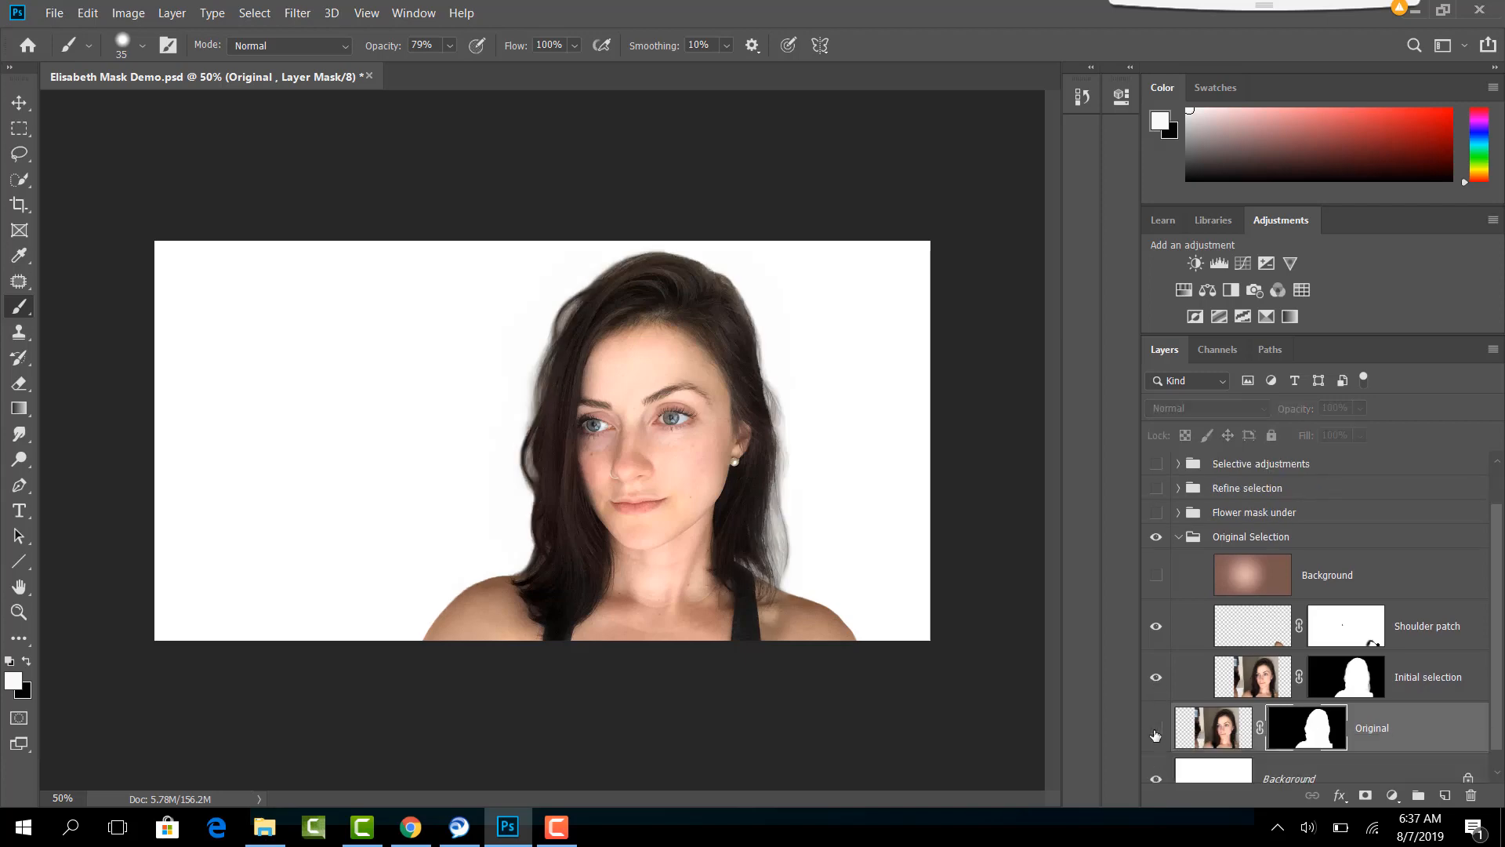
- Preview the Initial selection layer's mask on its own, examine its soft hair edges up close, and return to the image
click(1367, 687)
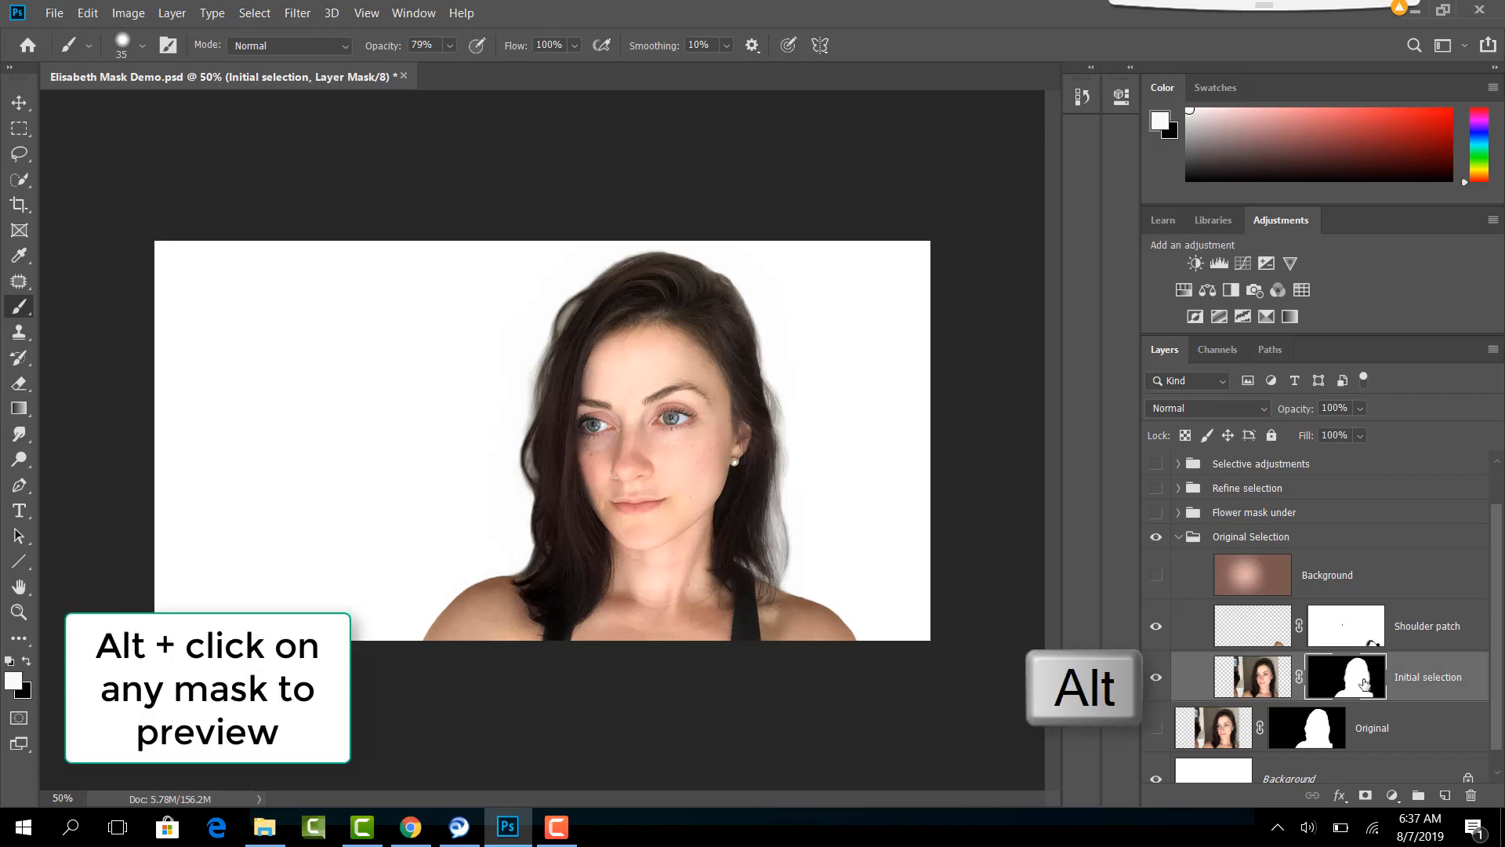
alt+click(1364, 683)
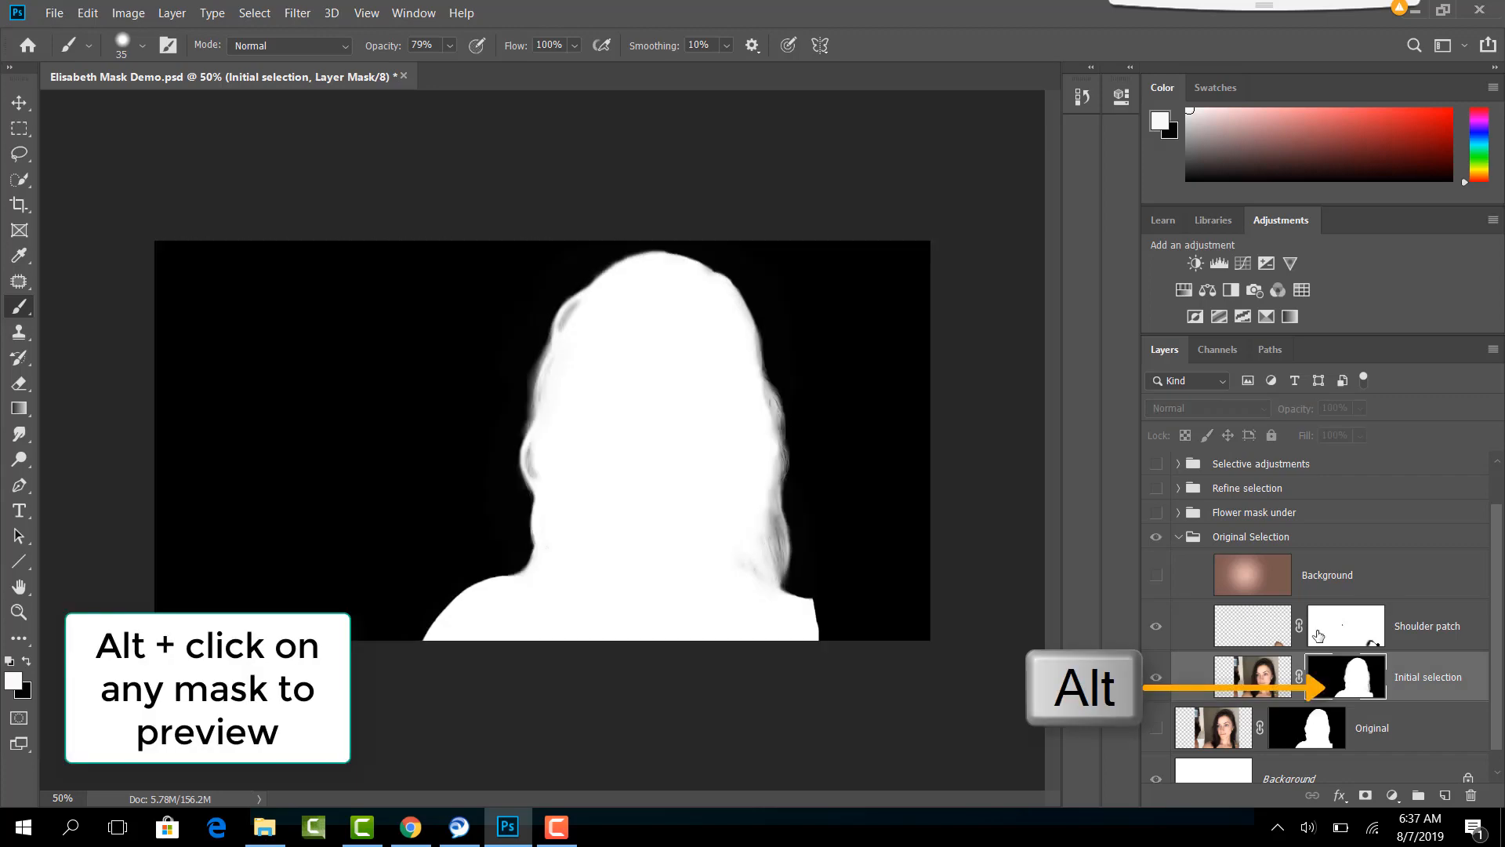
key(ctrl+1)
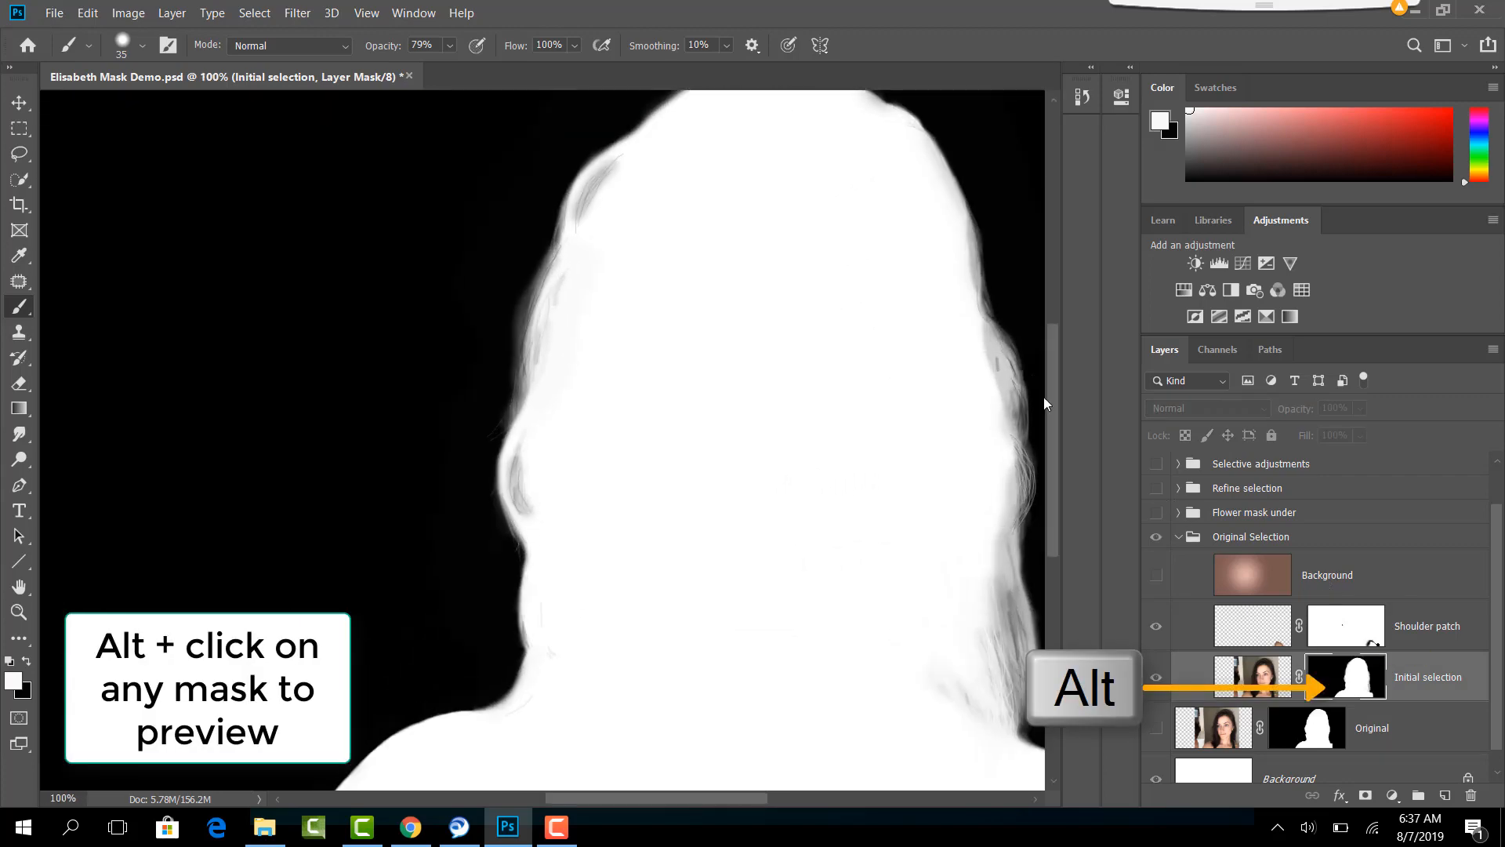
drag(766, 423, 725, 367)
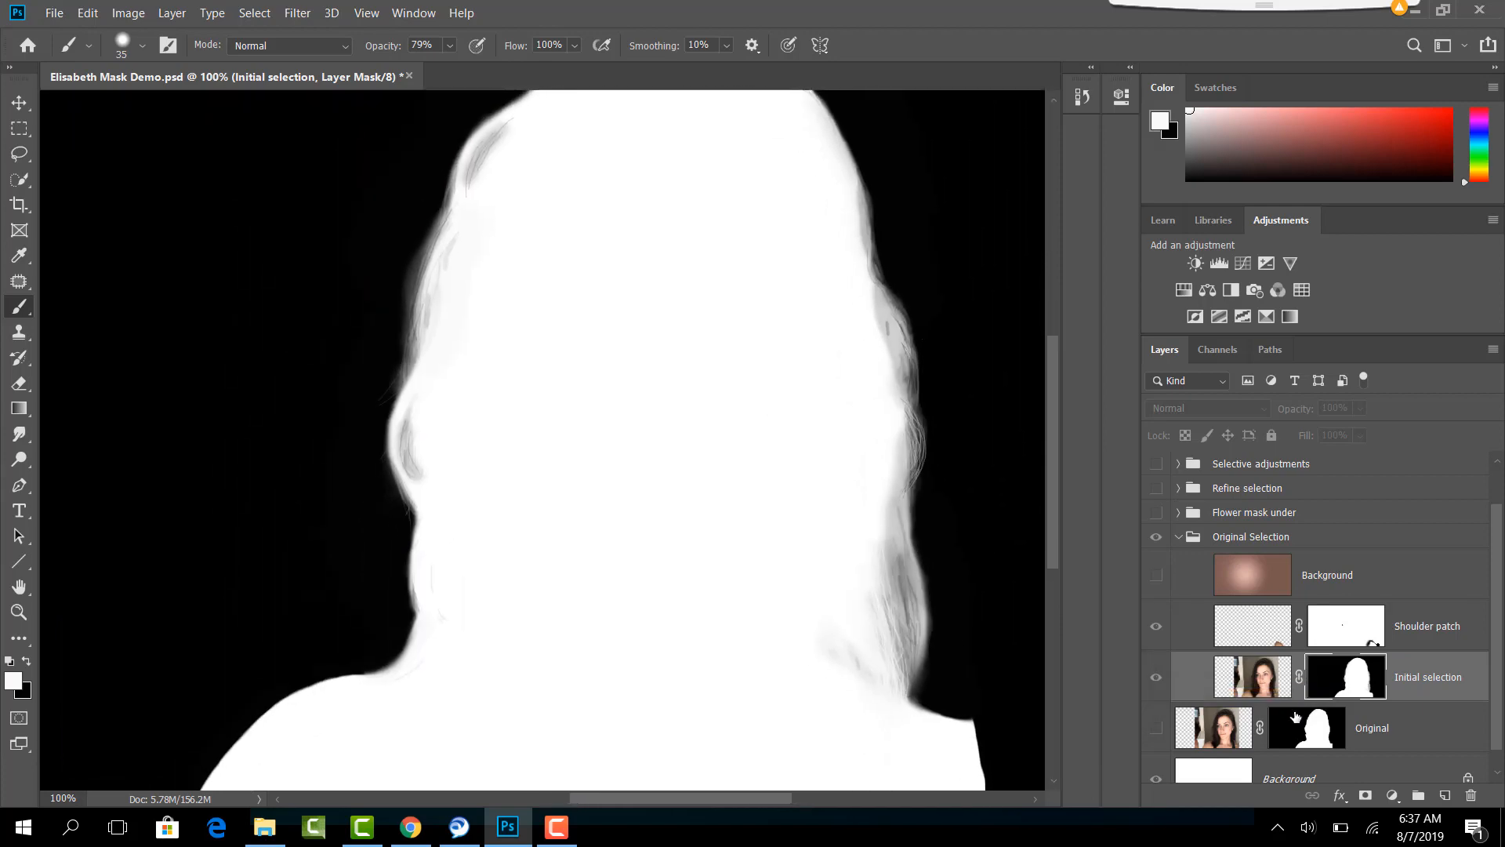
click(1262, 672)
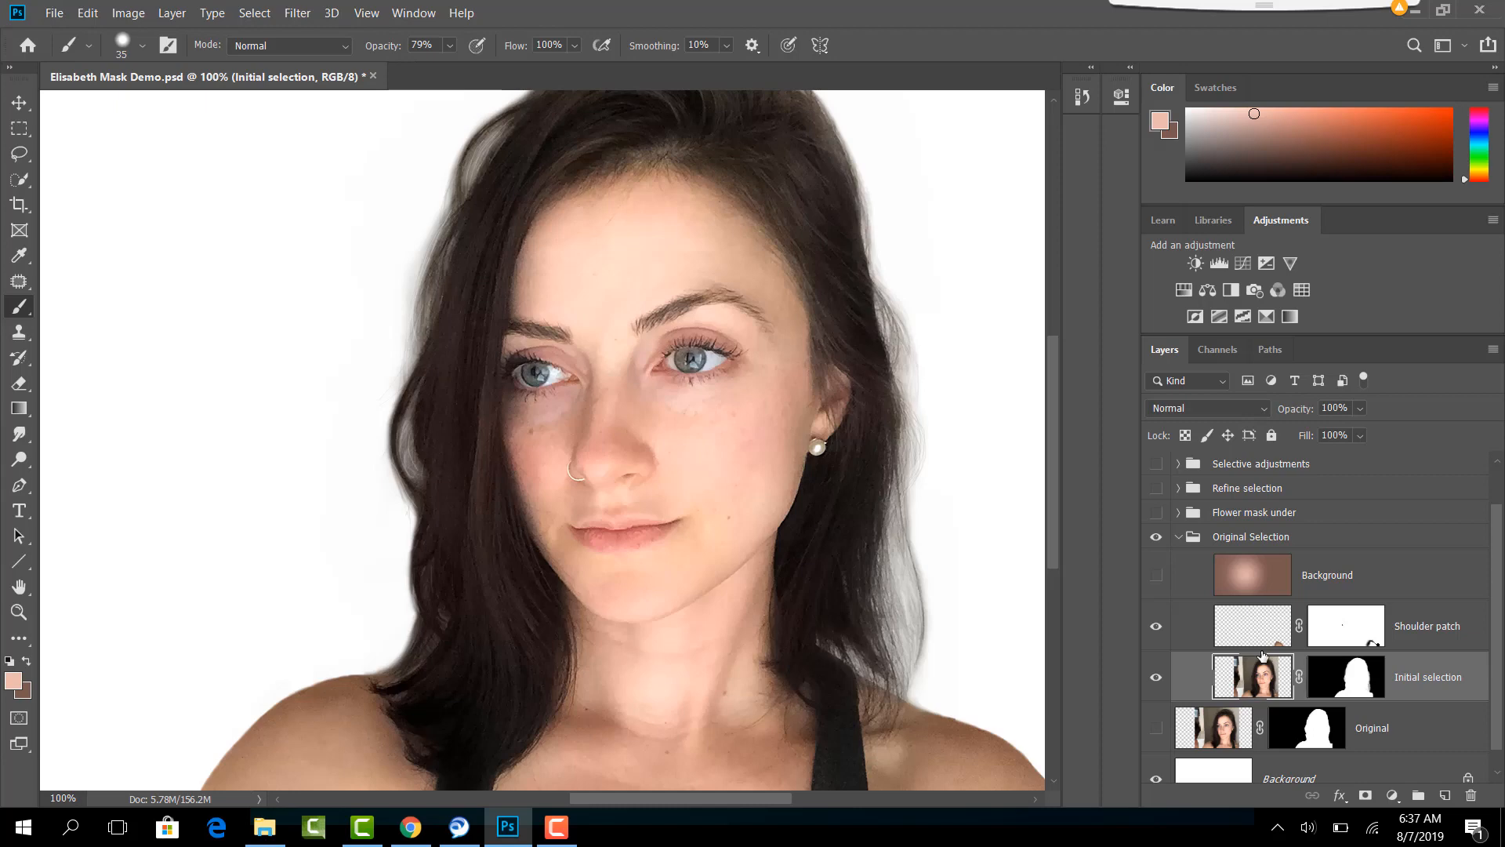
key(ctrl+minus)
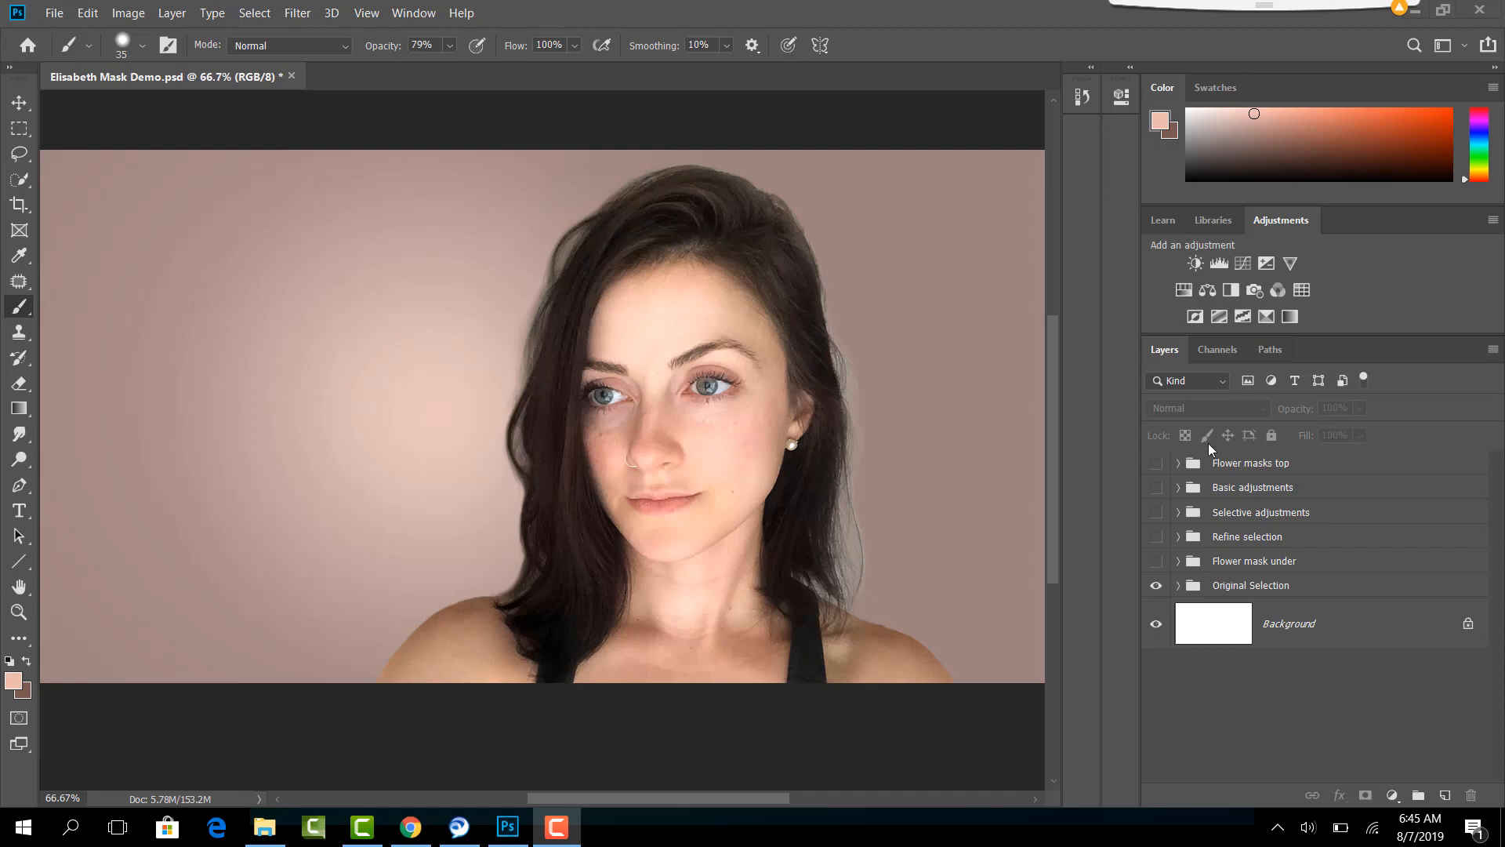
- Add a Hue/Saturation adjustment layer with Saturation at -100 to turn the whole image black and white
click(1184, 290)
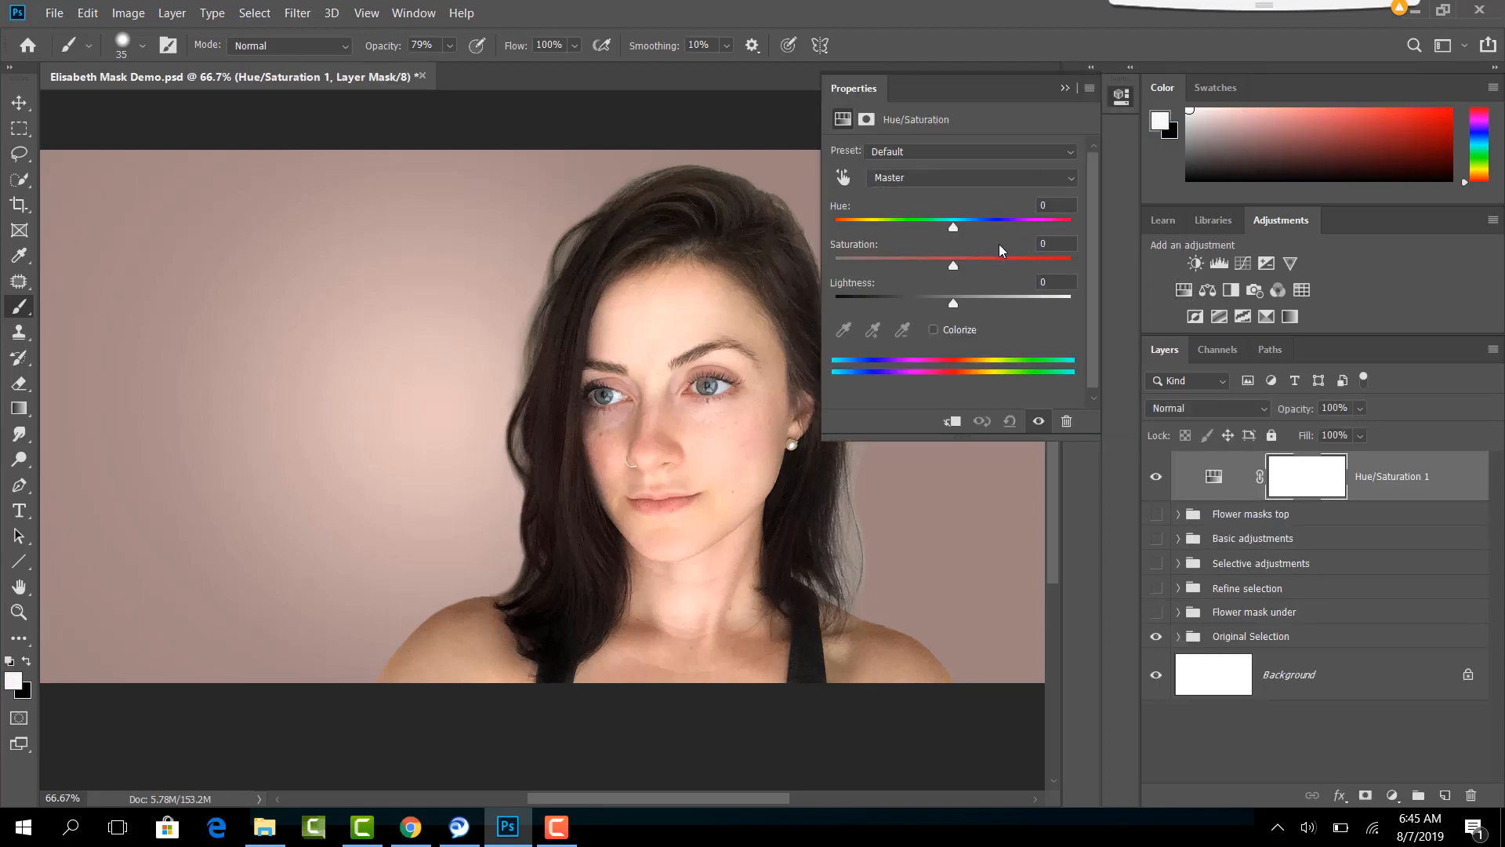
drag(958, 270, 819, 266)
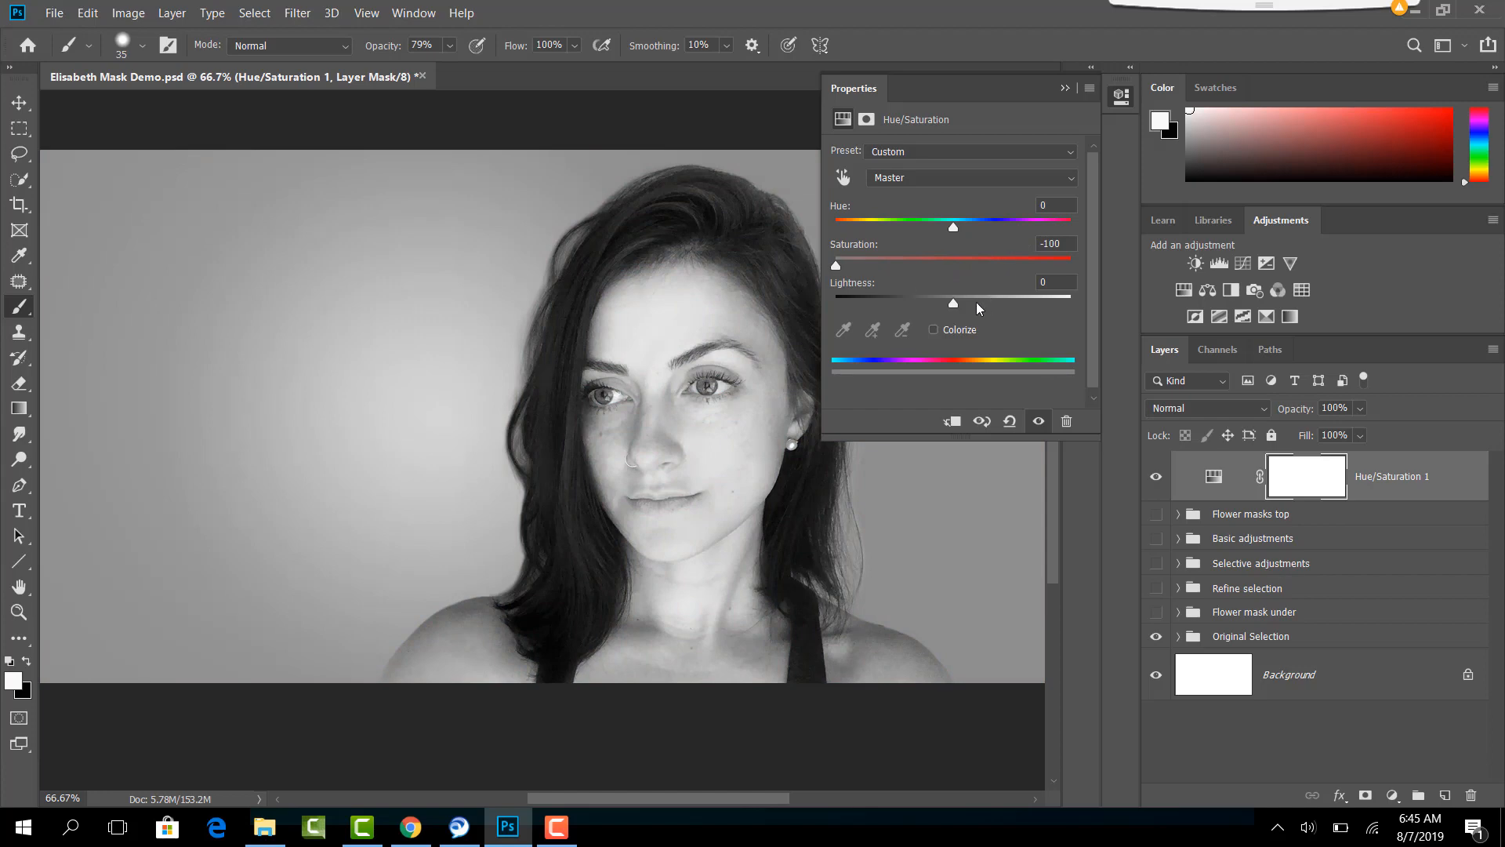
click(1065, 88)
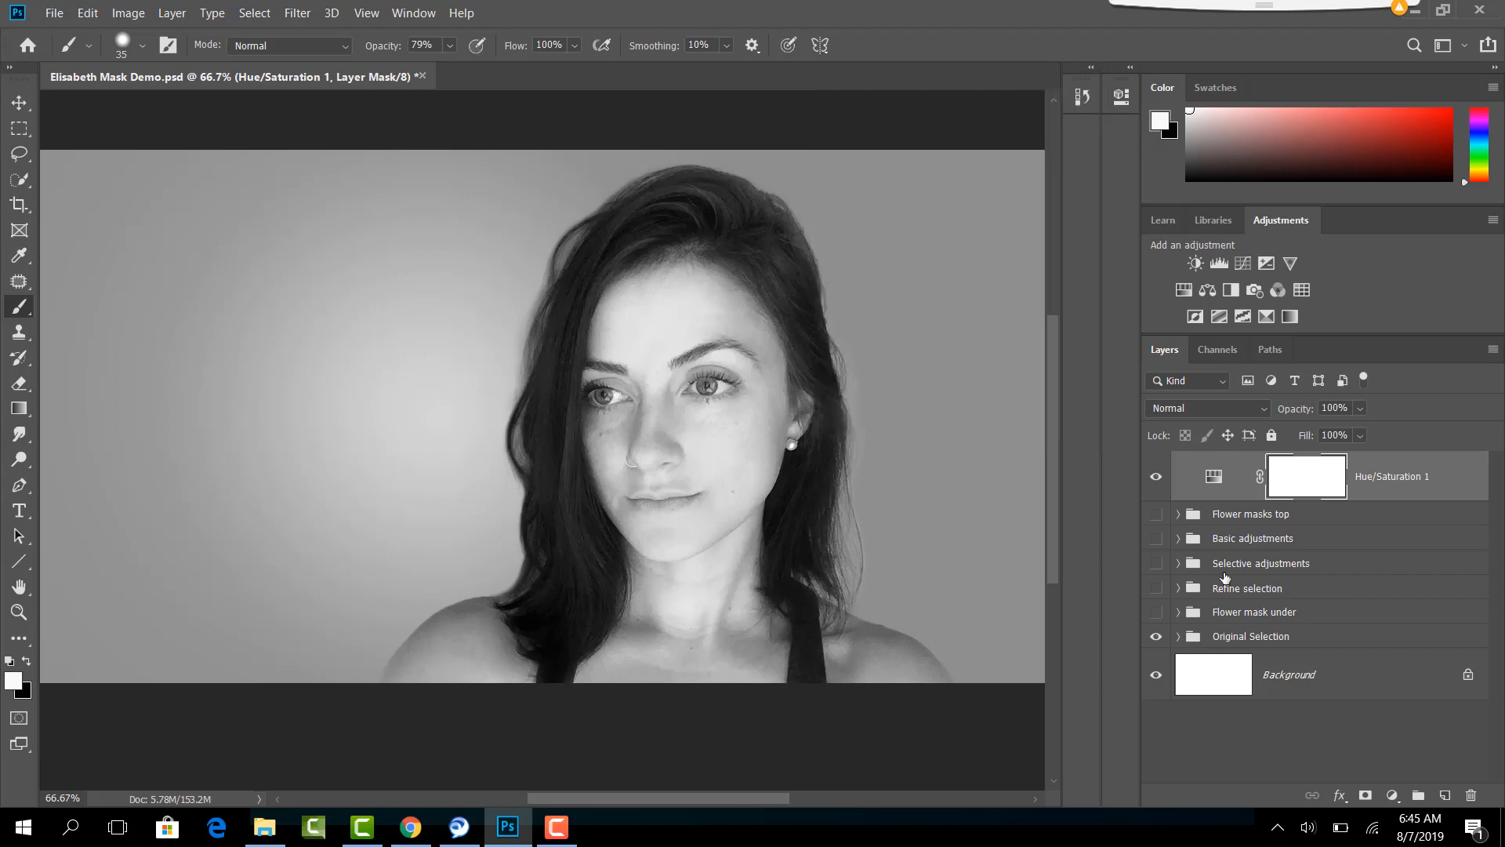
- Toggle the visibility of the Hue/Saturation layer and the Selective adjustments group to compare the image with and without the adjustments
click(1156, 477)
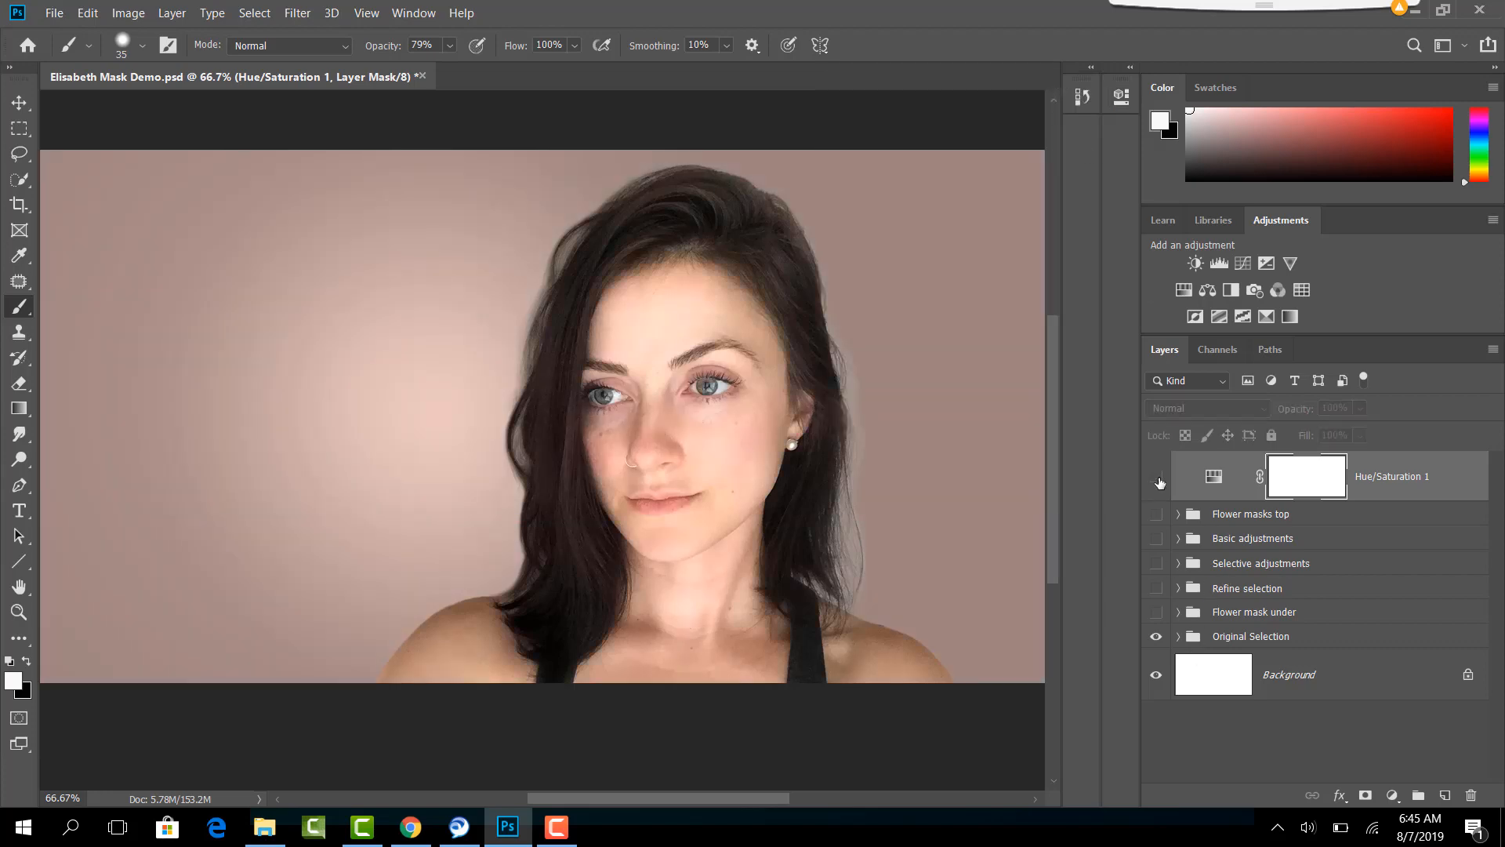
click(1156, 564)
click(1156, 477)
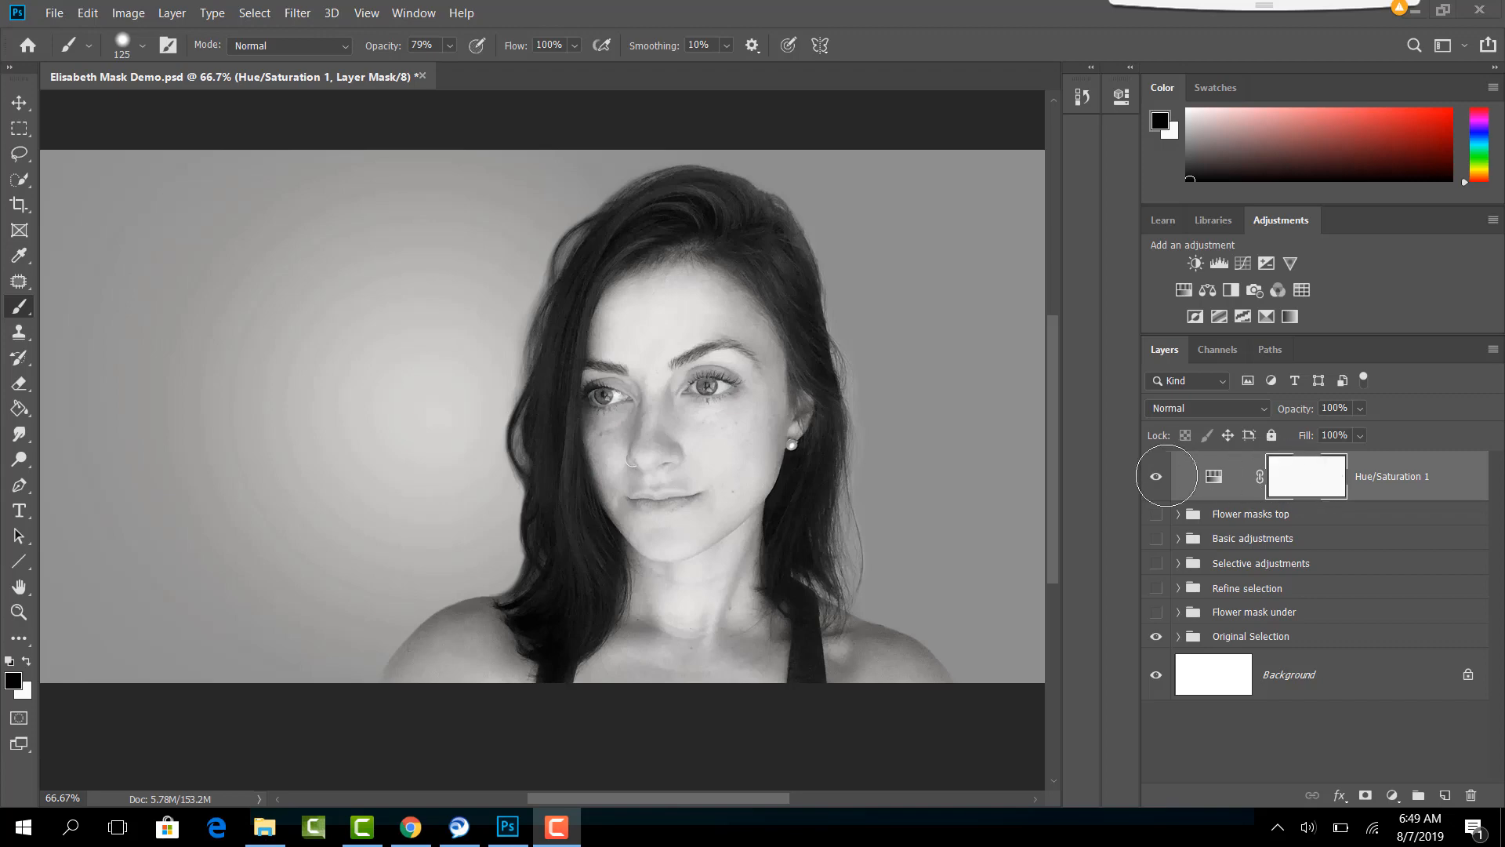
- Set the brush opacity to 49% and paint black on the Hue/Saturation mask over both cheeks, resizing the brush for each, to reveal color
key(4)
key(9)
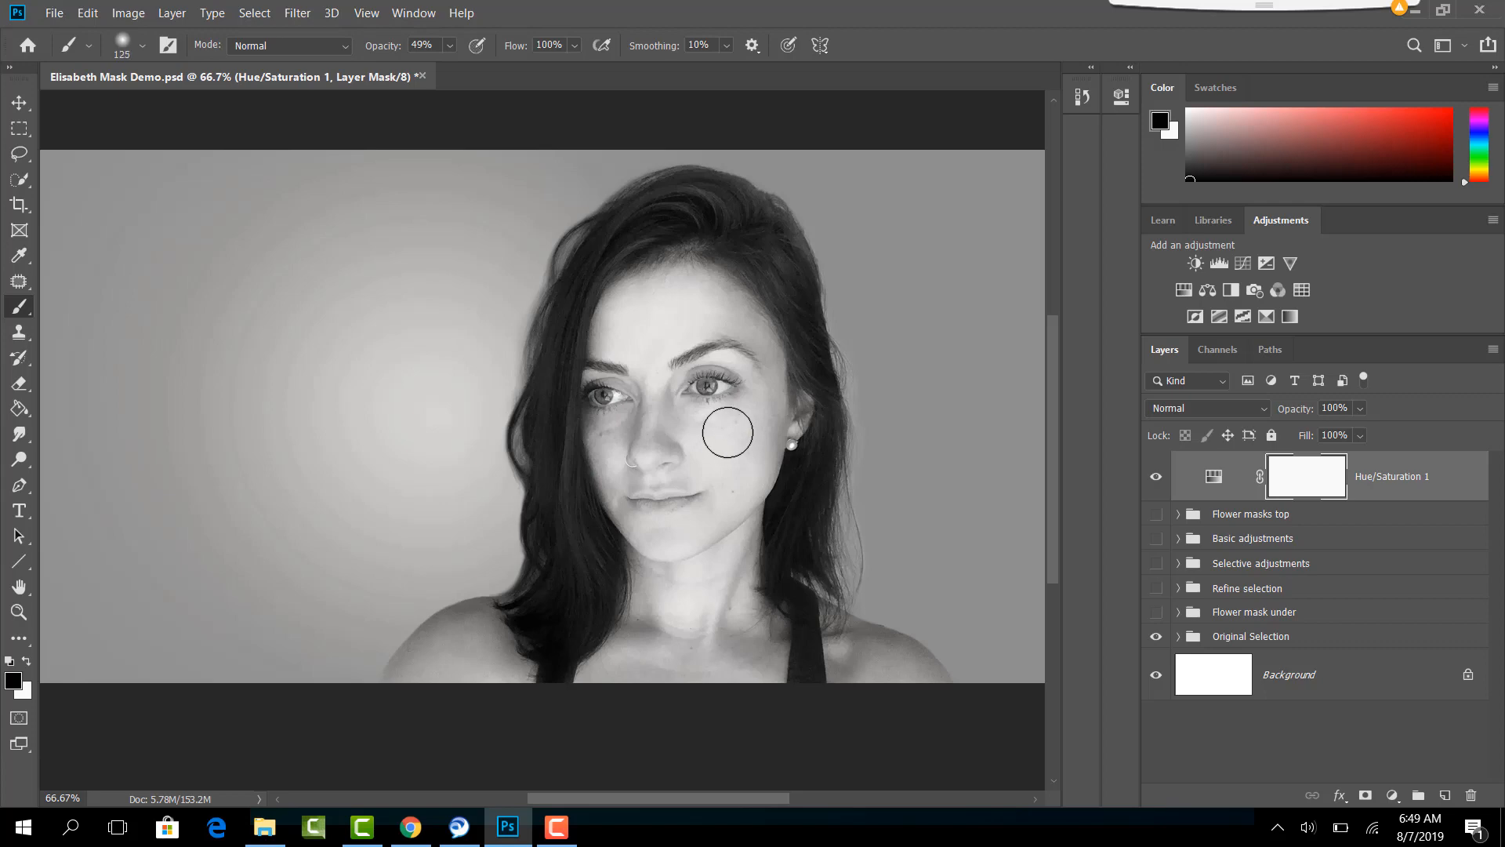
key(bracketleft)
key(bracketright)
key(bracketright)
key(bracketleft)
key(bracketleft)
key(bracketleft)
drag(603, 445, 629, 432)
key(bracketright)
drag(732, 436, 723, 437)
- Lower the brush opacity to 23% and paint white on the mask to soften the color on the cheek nearer the earring
click(450, 46)
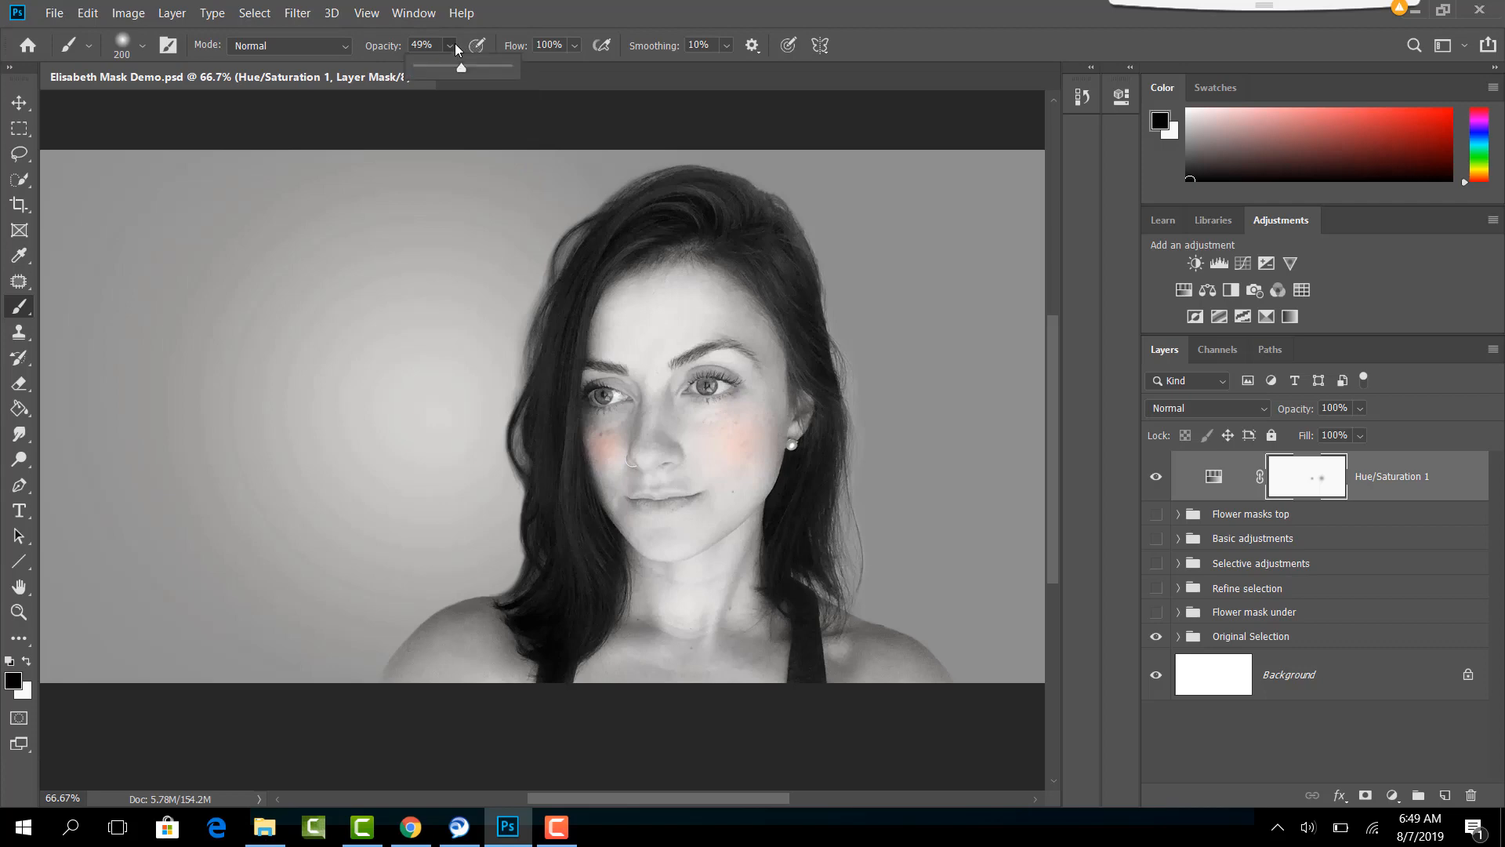
drag(459, 67, 449, 66)
click(510, 17)
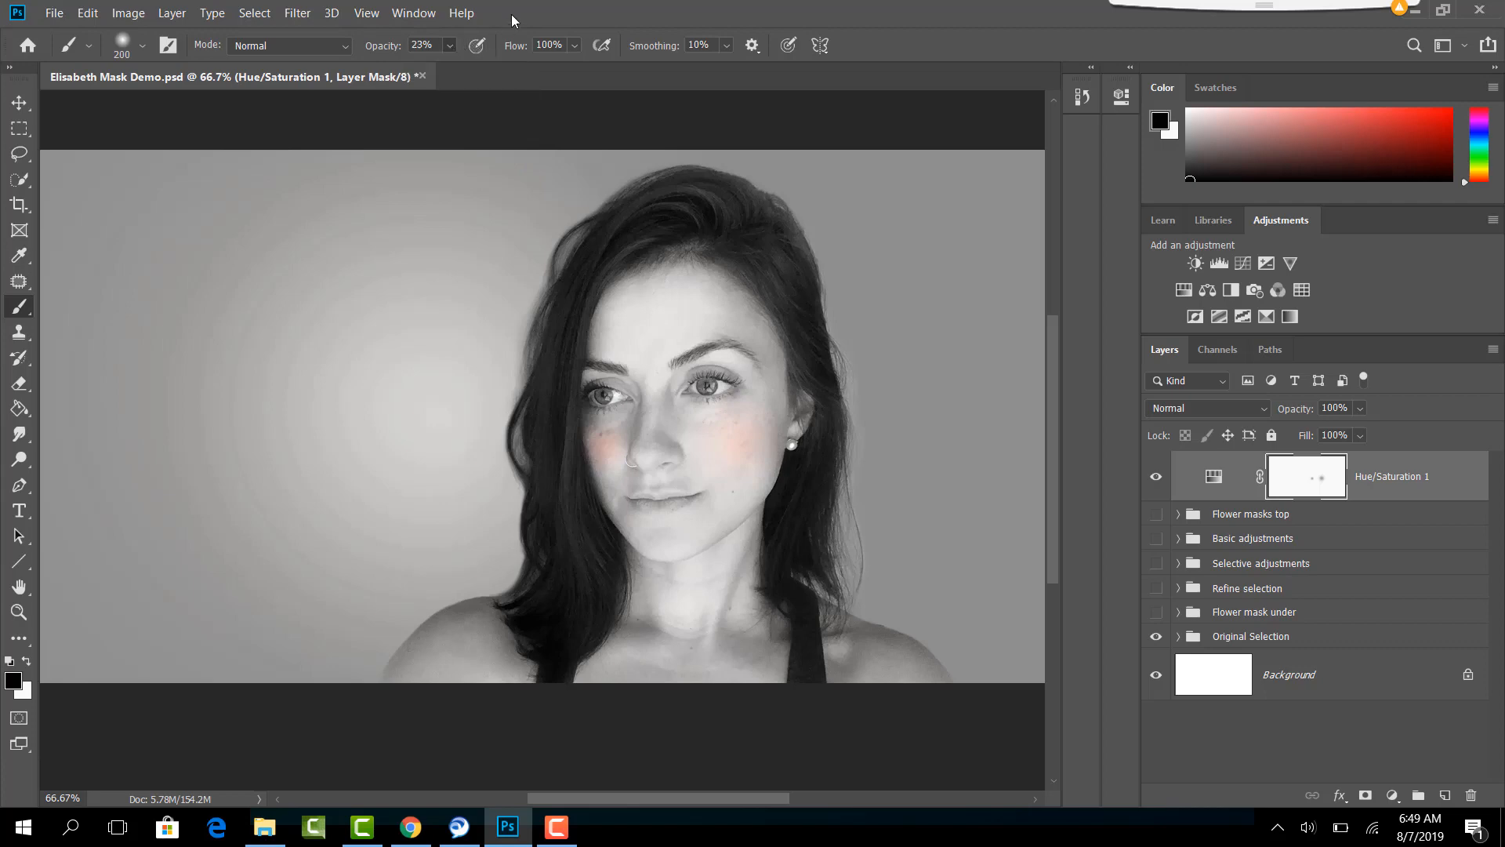
key(x)
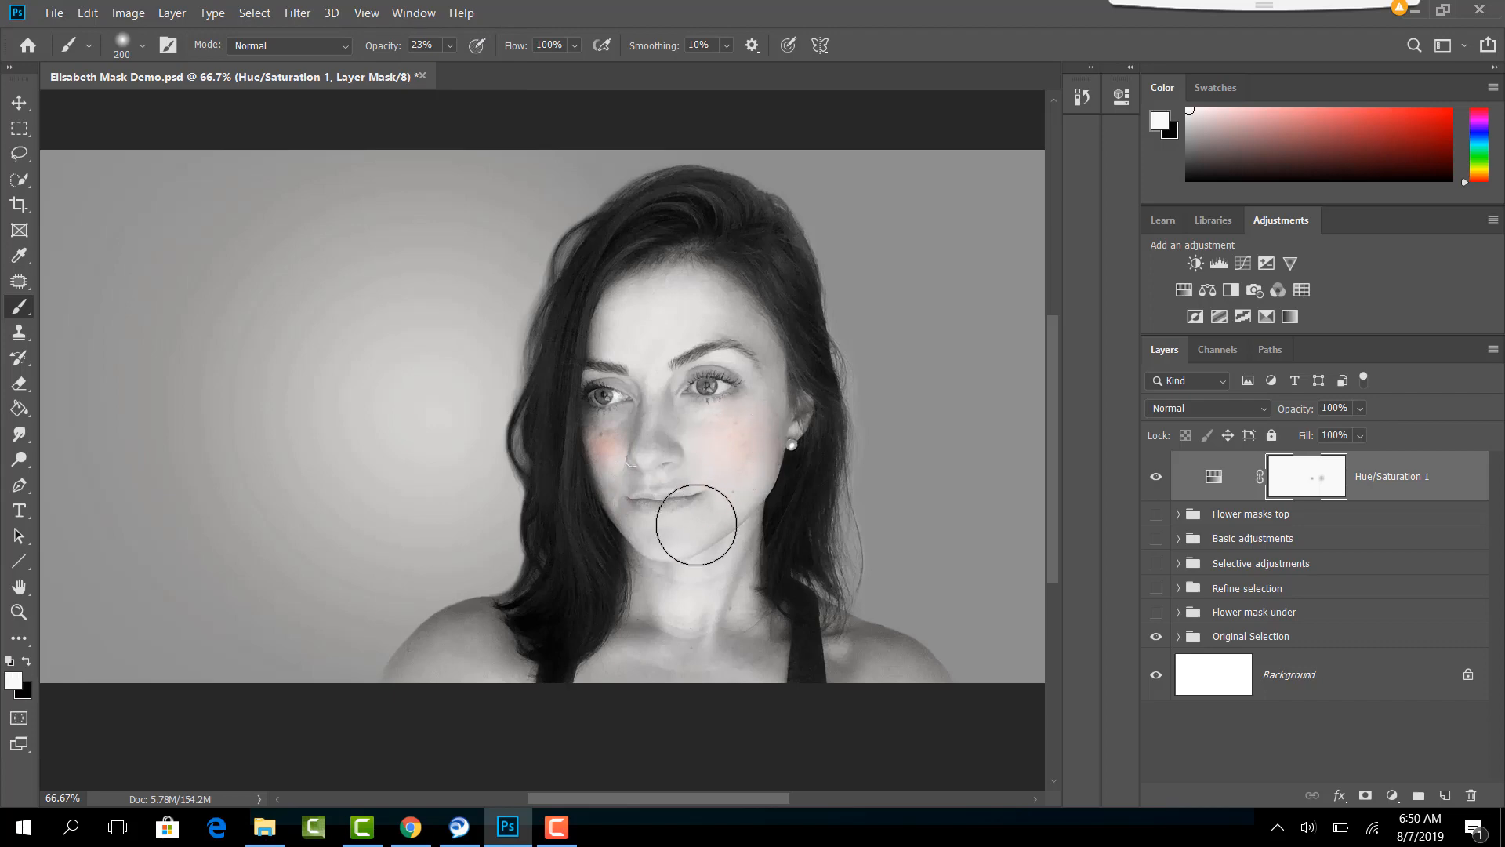
- Preview the Hue/Saturation layer's mask on its own, return to the image and reselect the mask
alt+click(1301, 490)
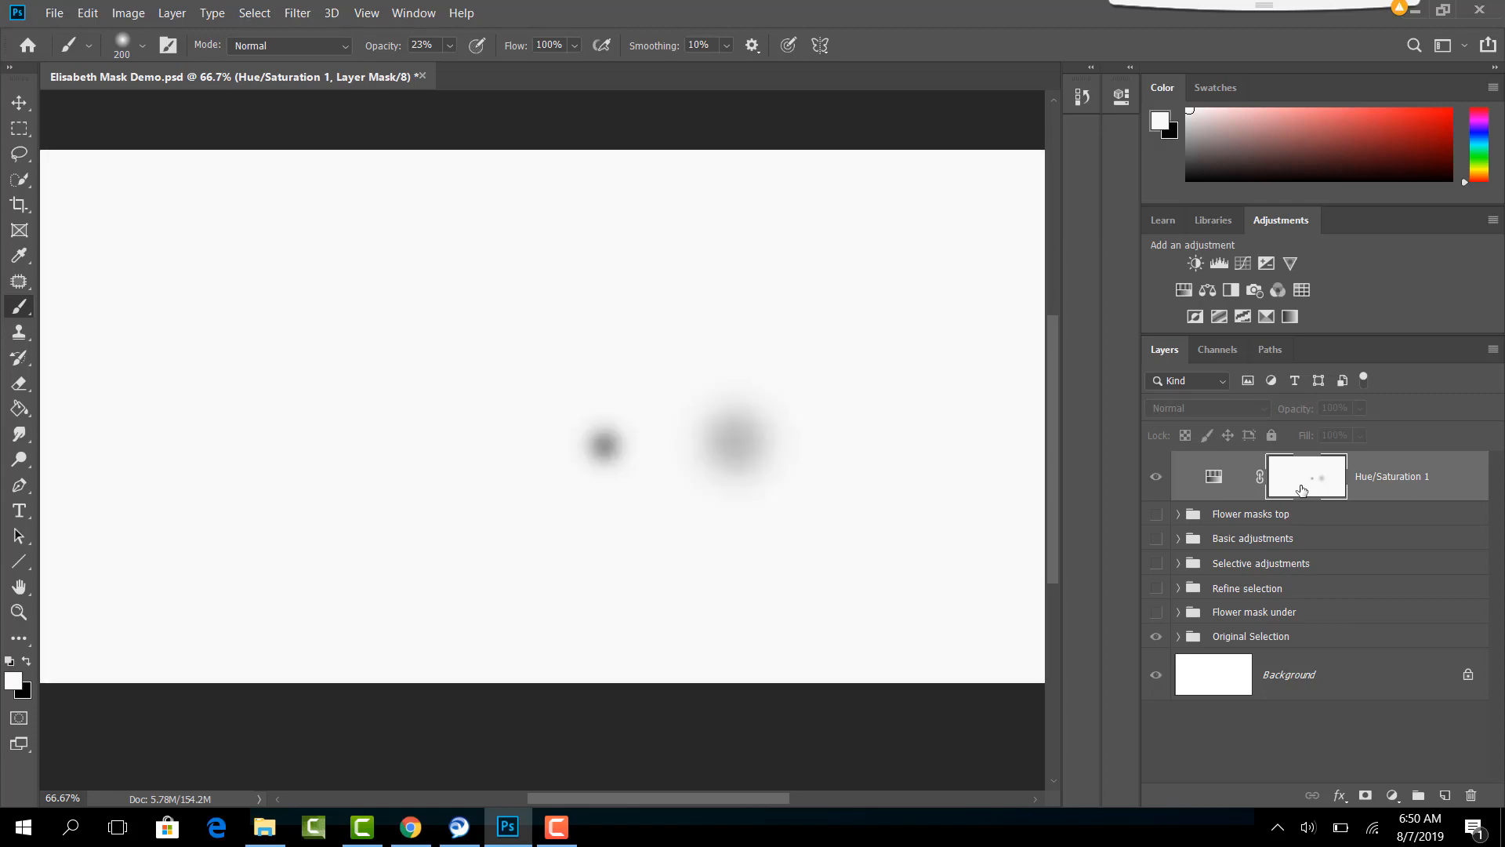
click(1218, 476)
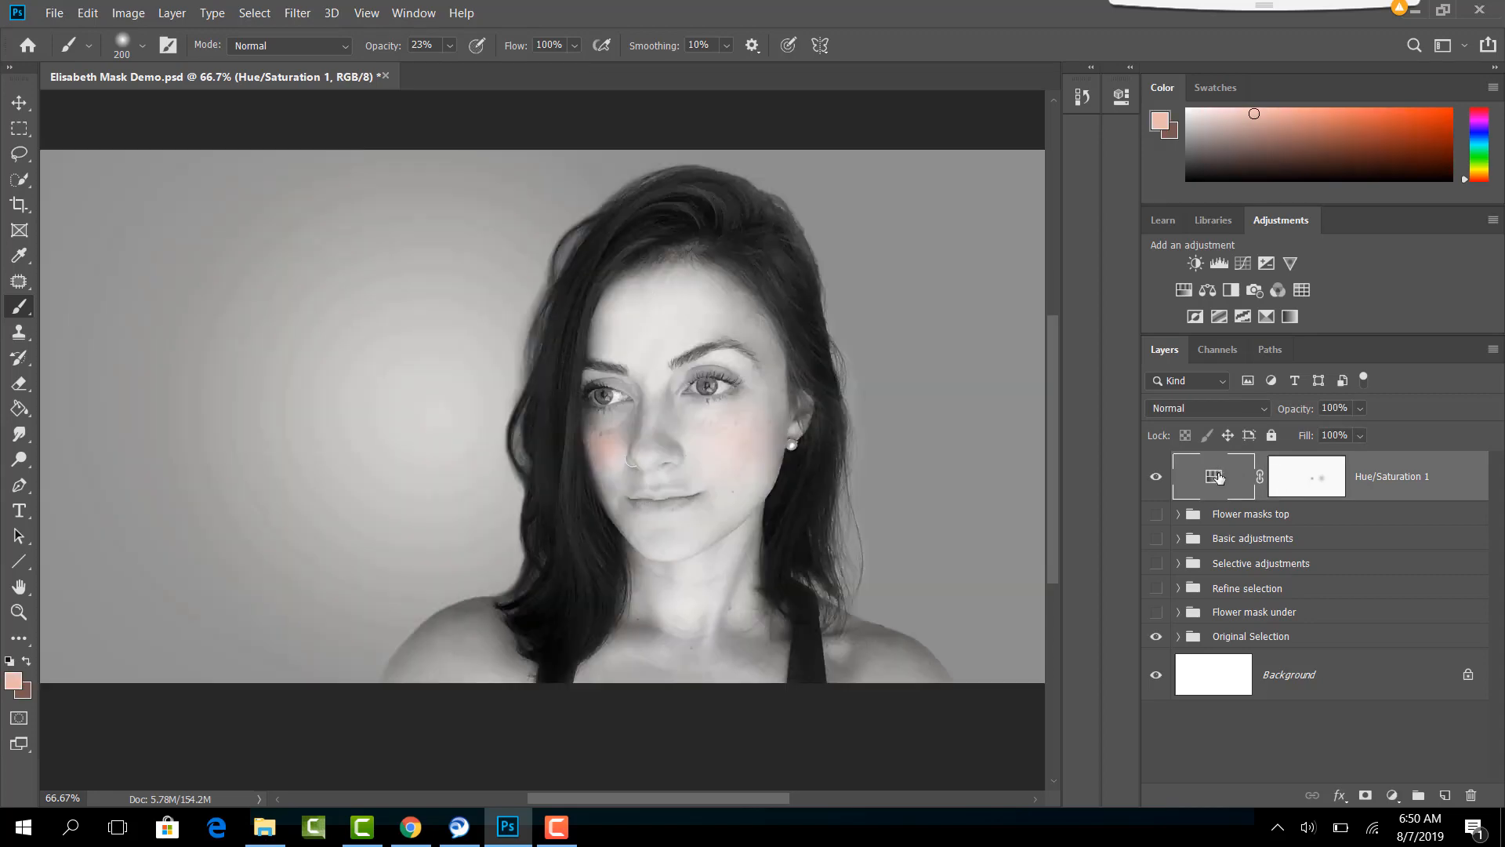
click(1302, 478)
- Shrink the brush and paint black on the Hue/Saturation mask over the lips to bring back their color
key(bracketleft)
key(bracketleft)
key(bracketleft)
key(bracketleft)
key(bracketleft)
key(bracketleft)
key(bracketleft)
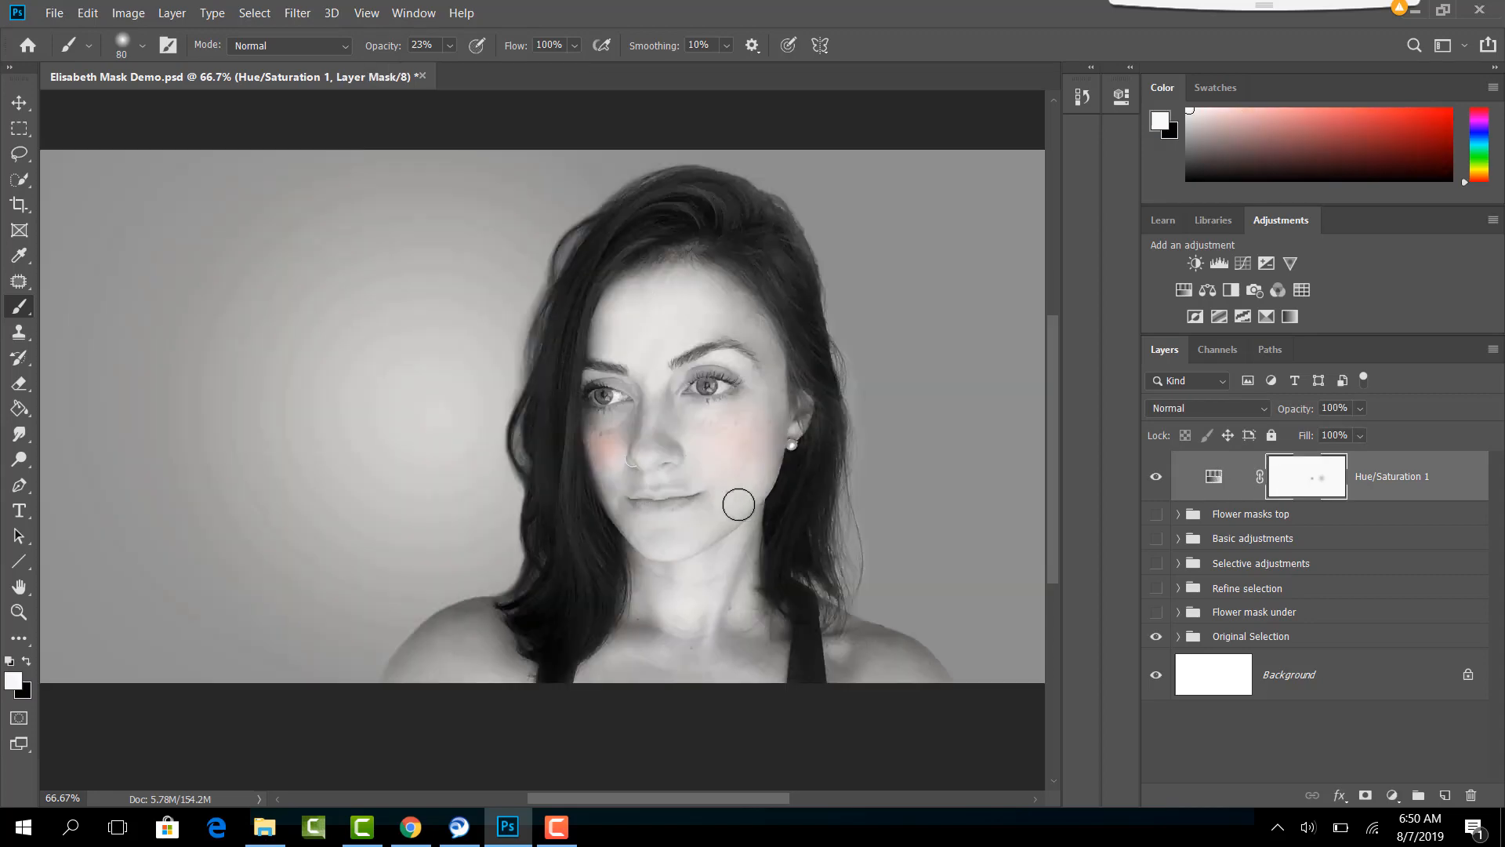
key(bracketleft)
key(x)
drag(680, 496, 642, 495)
- Enlarge the brush to 150 px and paint black on the mask over the chest and shoulder to restore some skin color
key(bracketright)
key(bracketright)
key(bracketright)
key(bracketright)
key(bracketright)
key(bracketright)
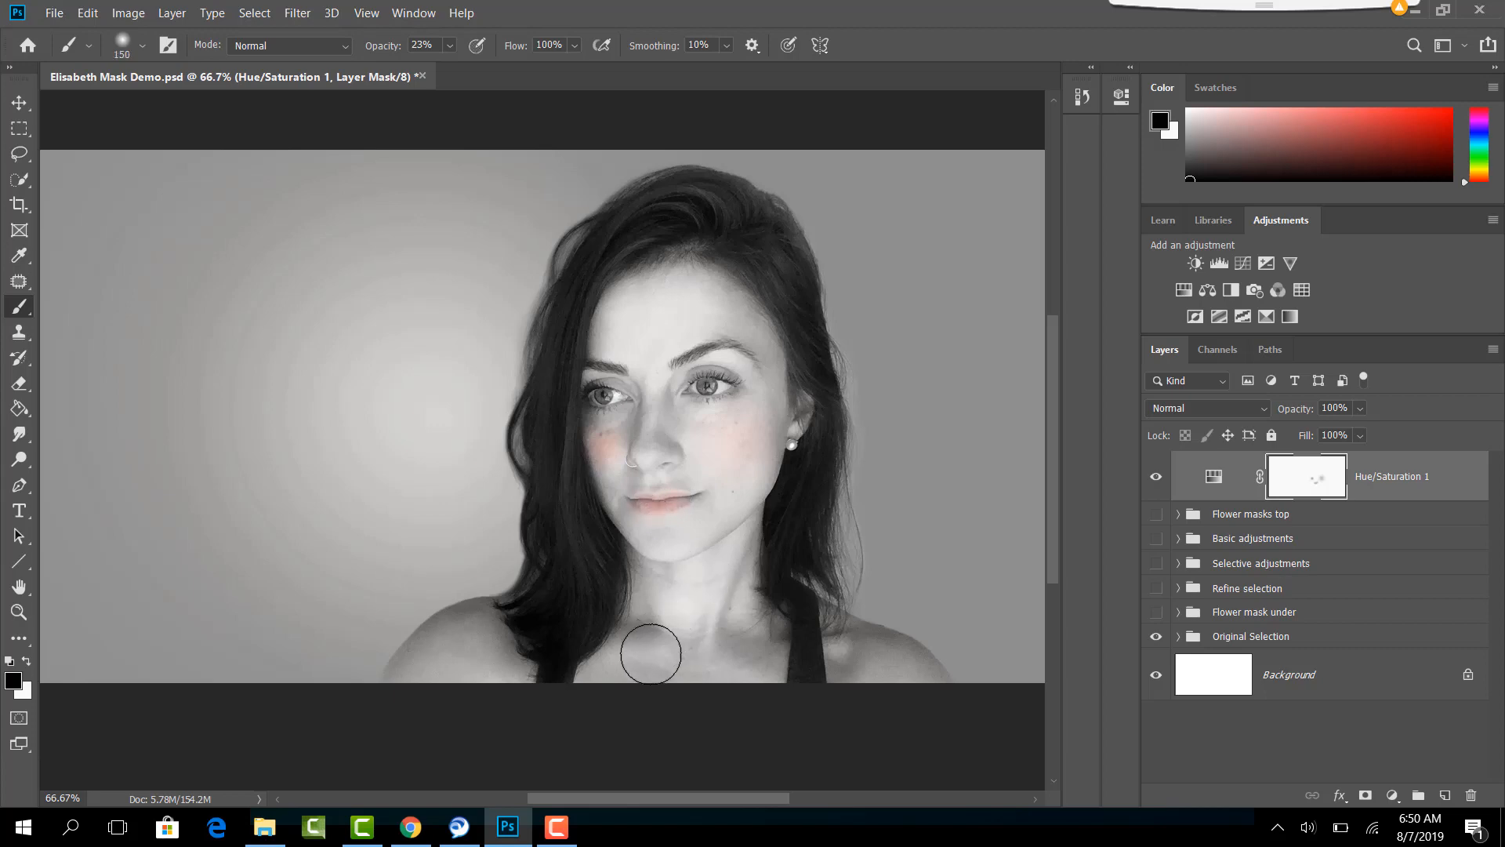
mouse_move(576, 636)
mouse_down()
mouse_move(687, 675)
mouse_move(746, 664)
mouse_move(477, 621)
mouse_up()
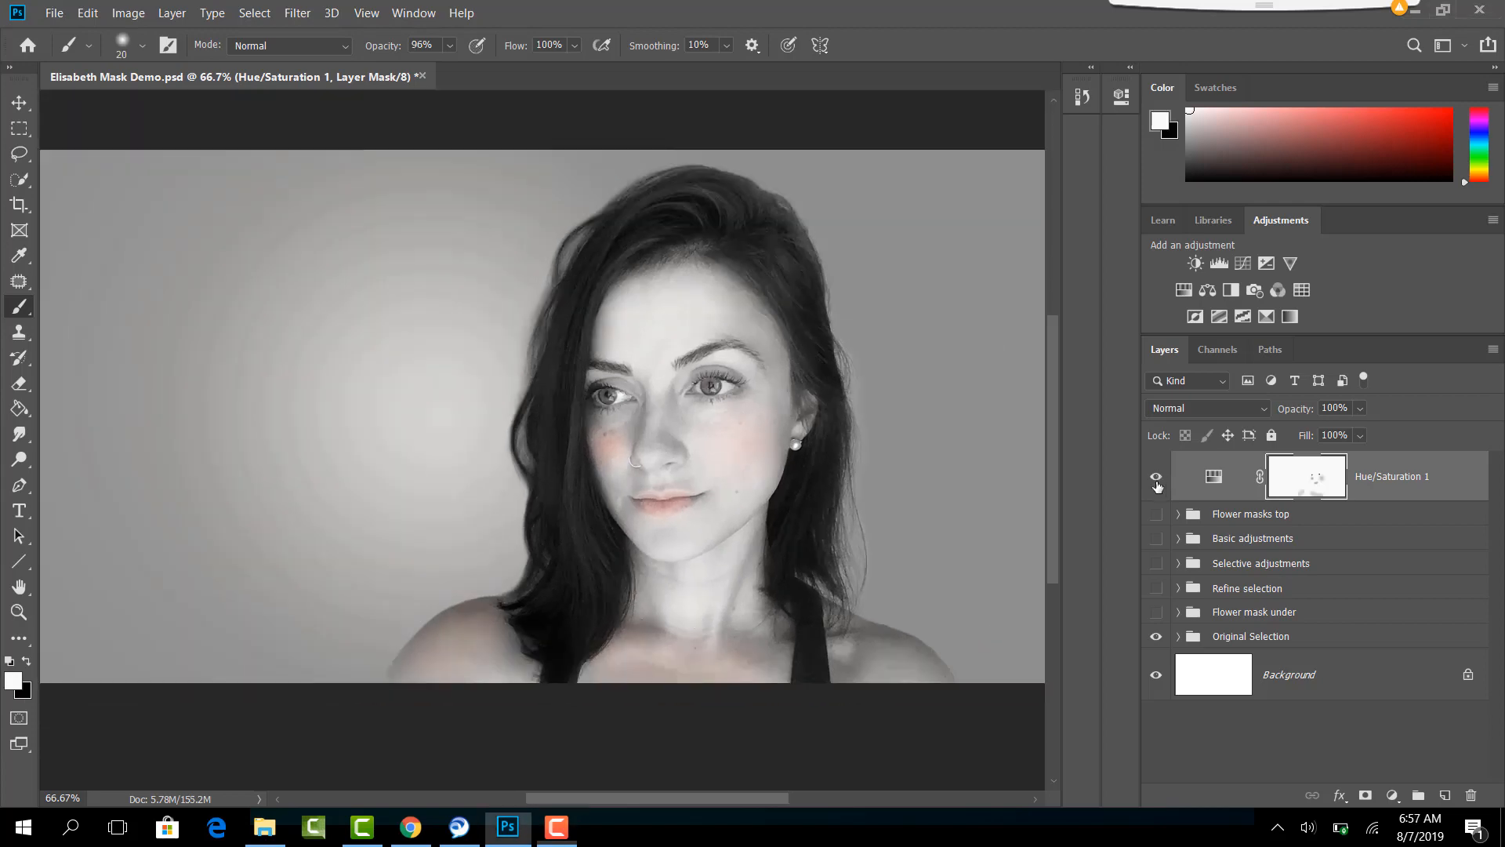
- Hide the Hue/Saturation layer, show the Selective adjustments group and examine its effect on the face at 200% zoom
click(1157, 478)
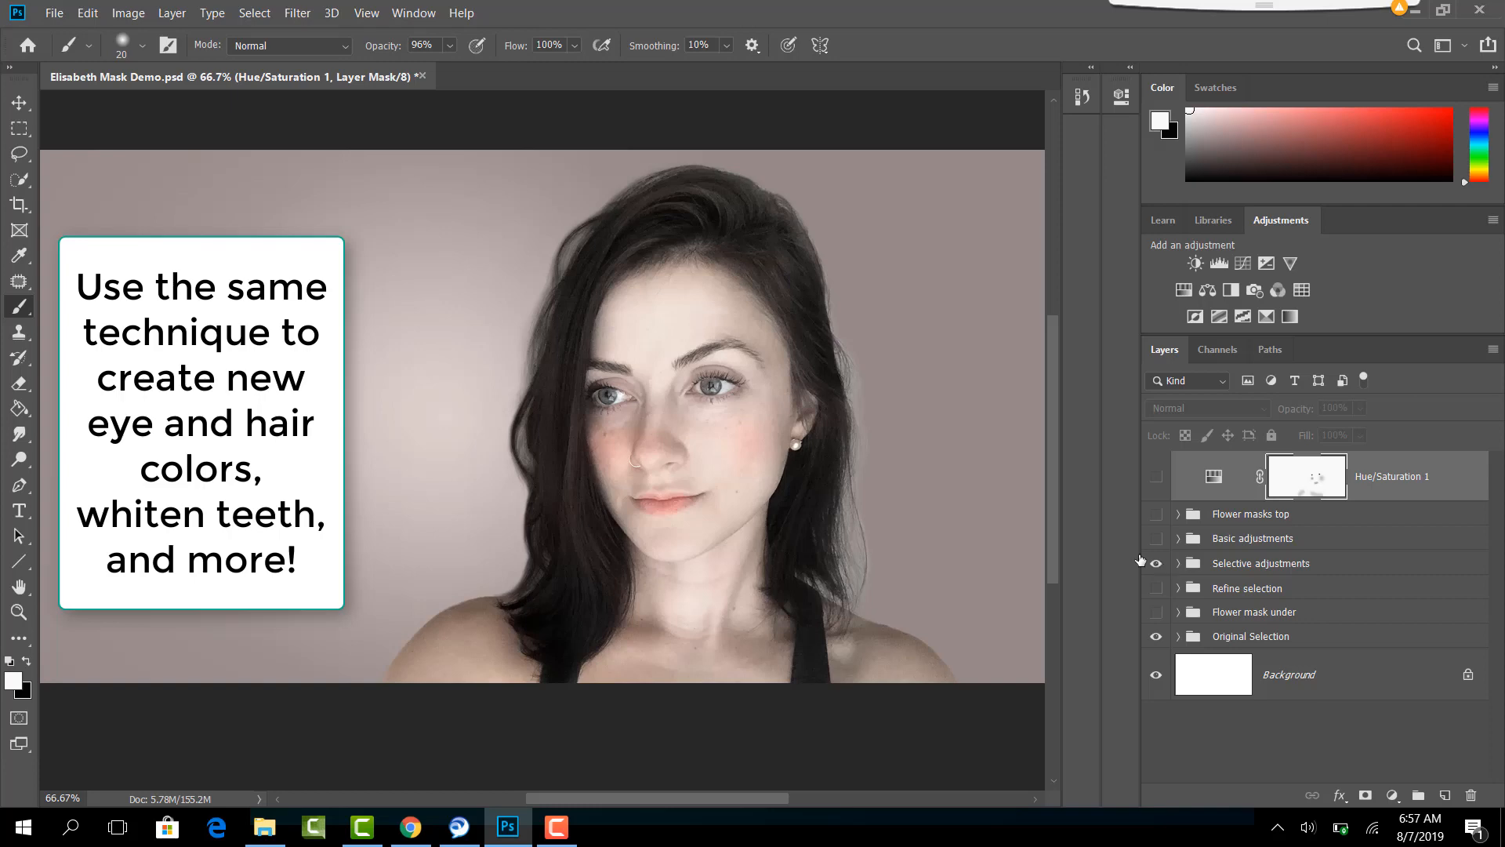
key(ctrl+plus)
key(ctrl+plus)
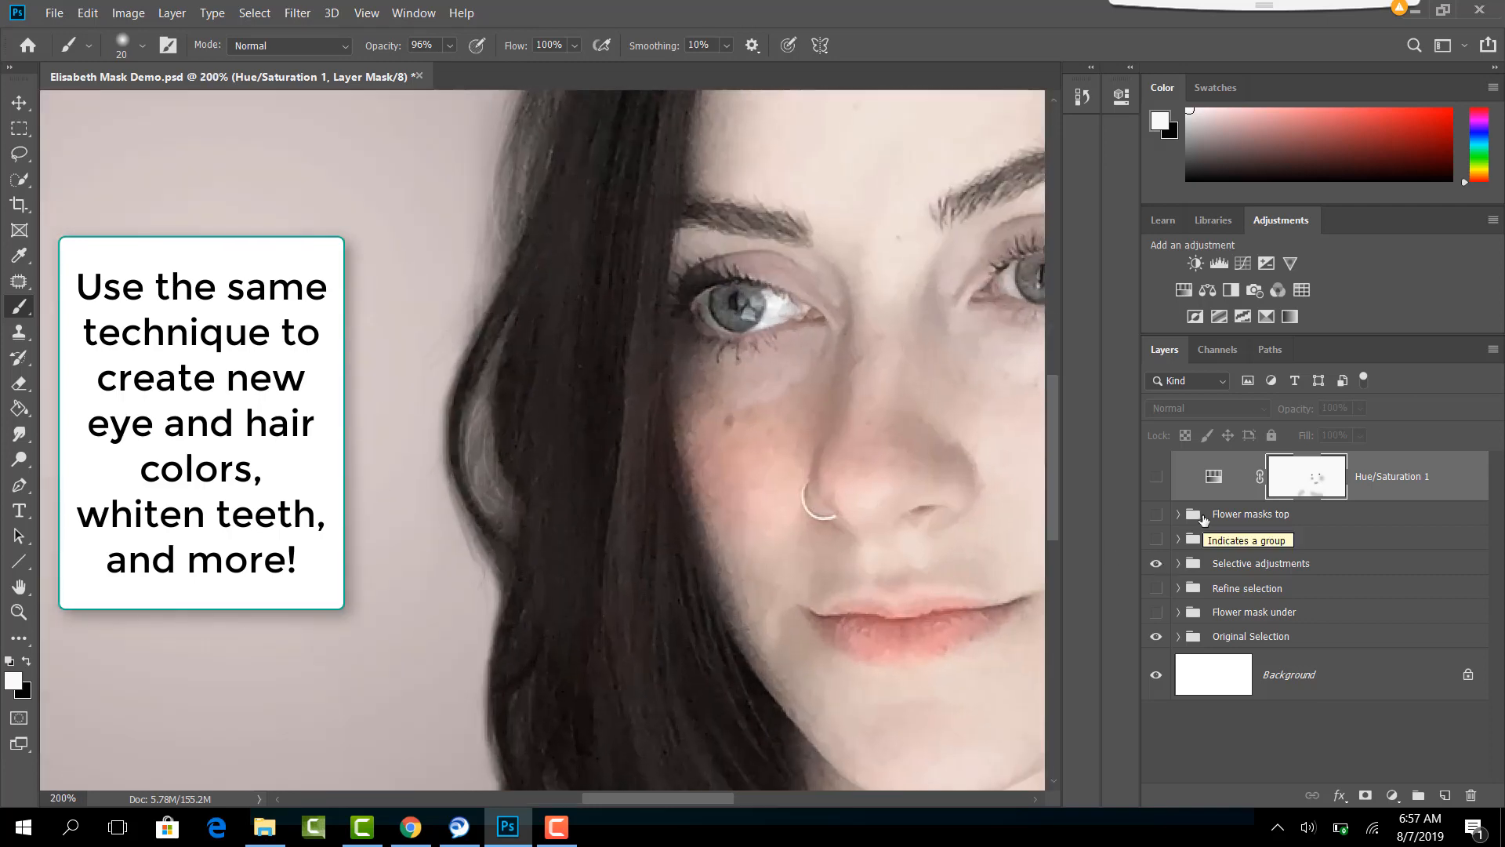
drag(948, 480, 655, 520)
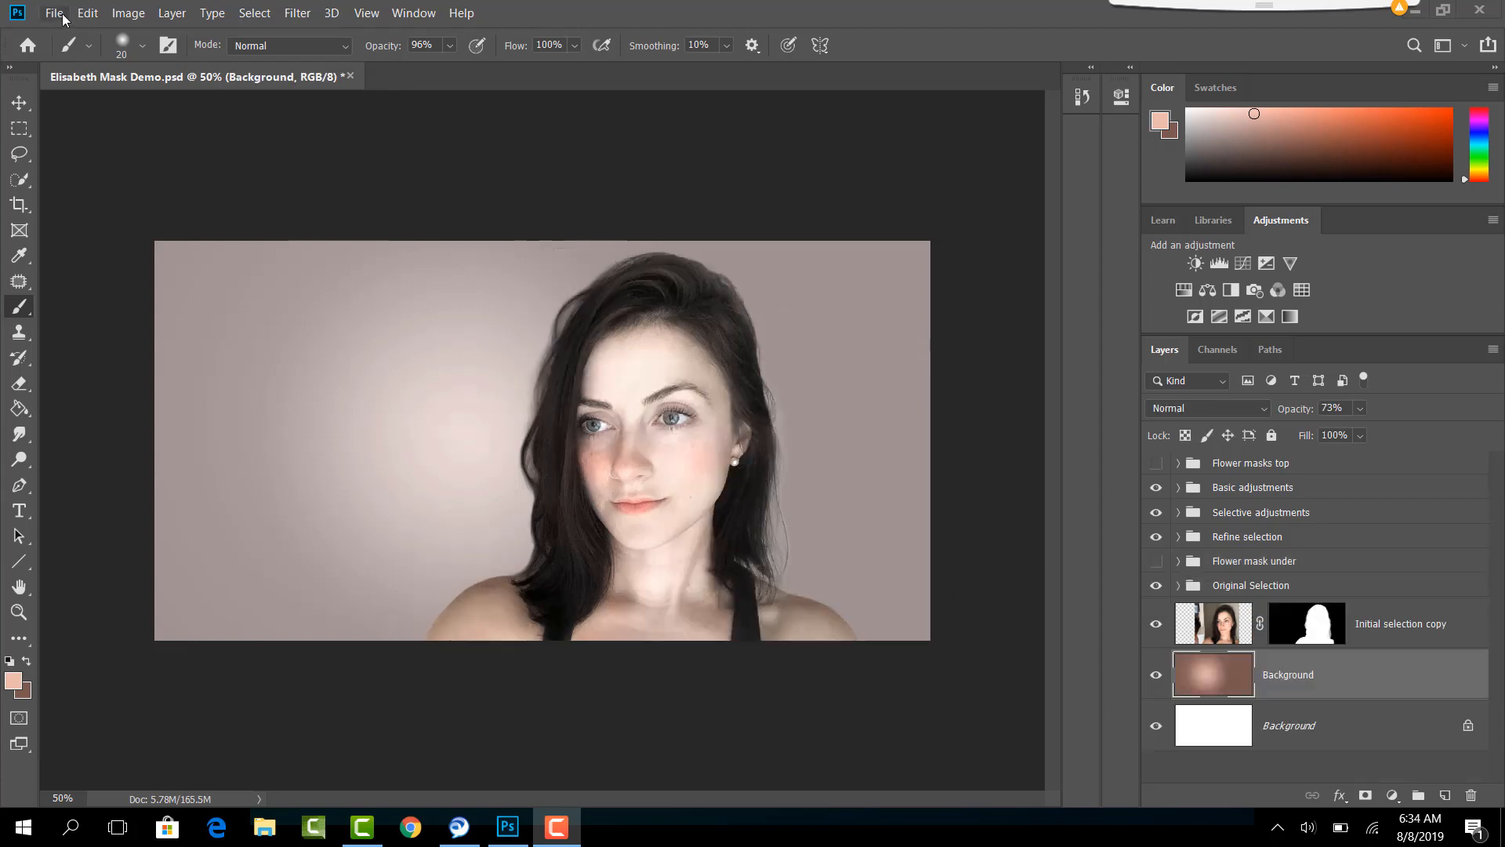
- Place the image IMG_8314 from the Layer Masking Demo folder into the document as an embedded file
click(55, 13)
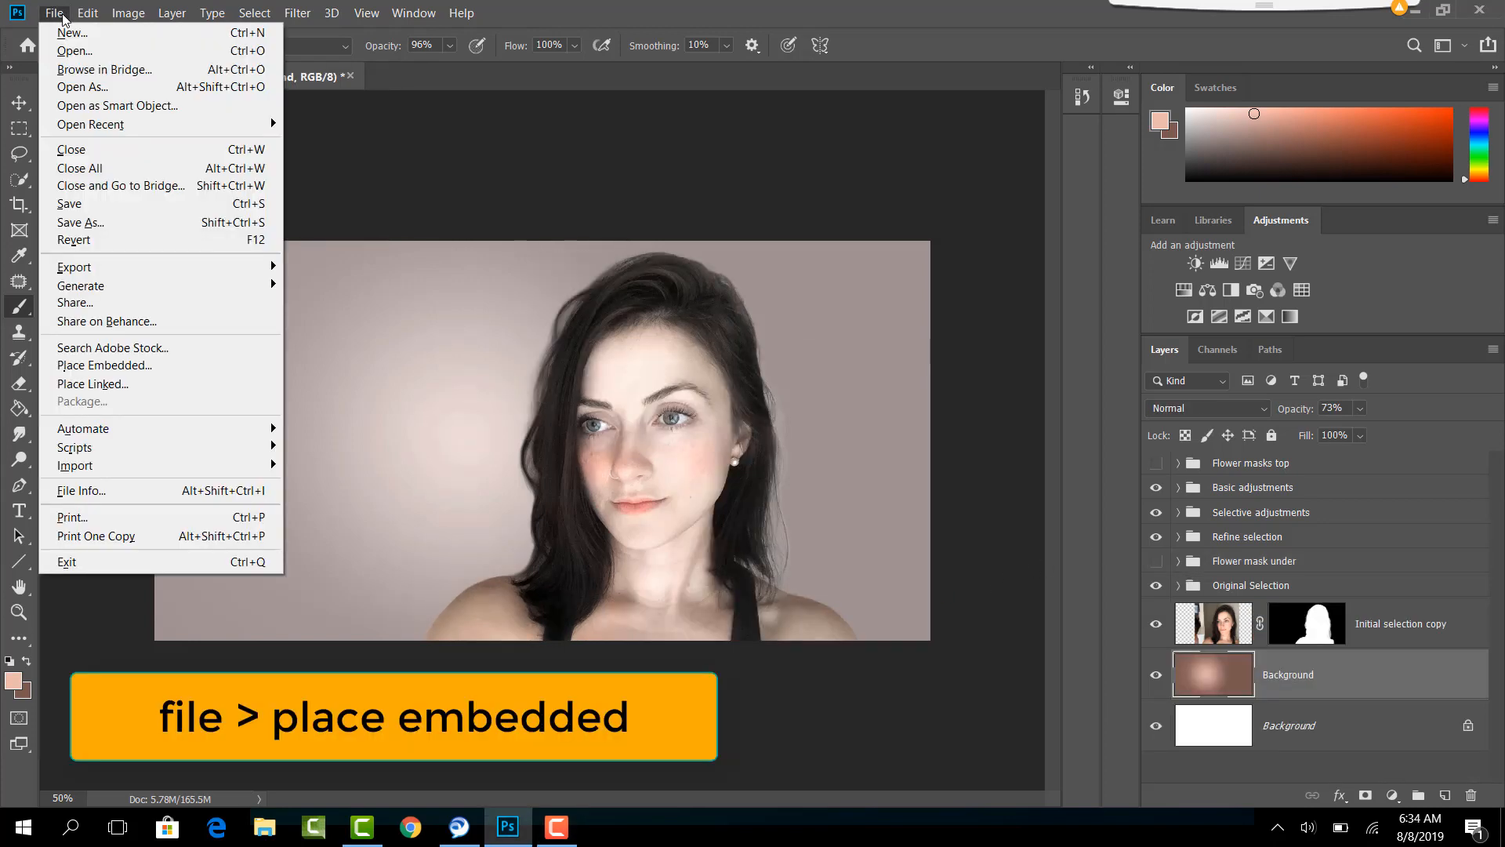
click(69, 365)
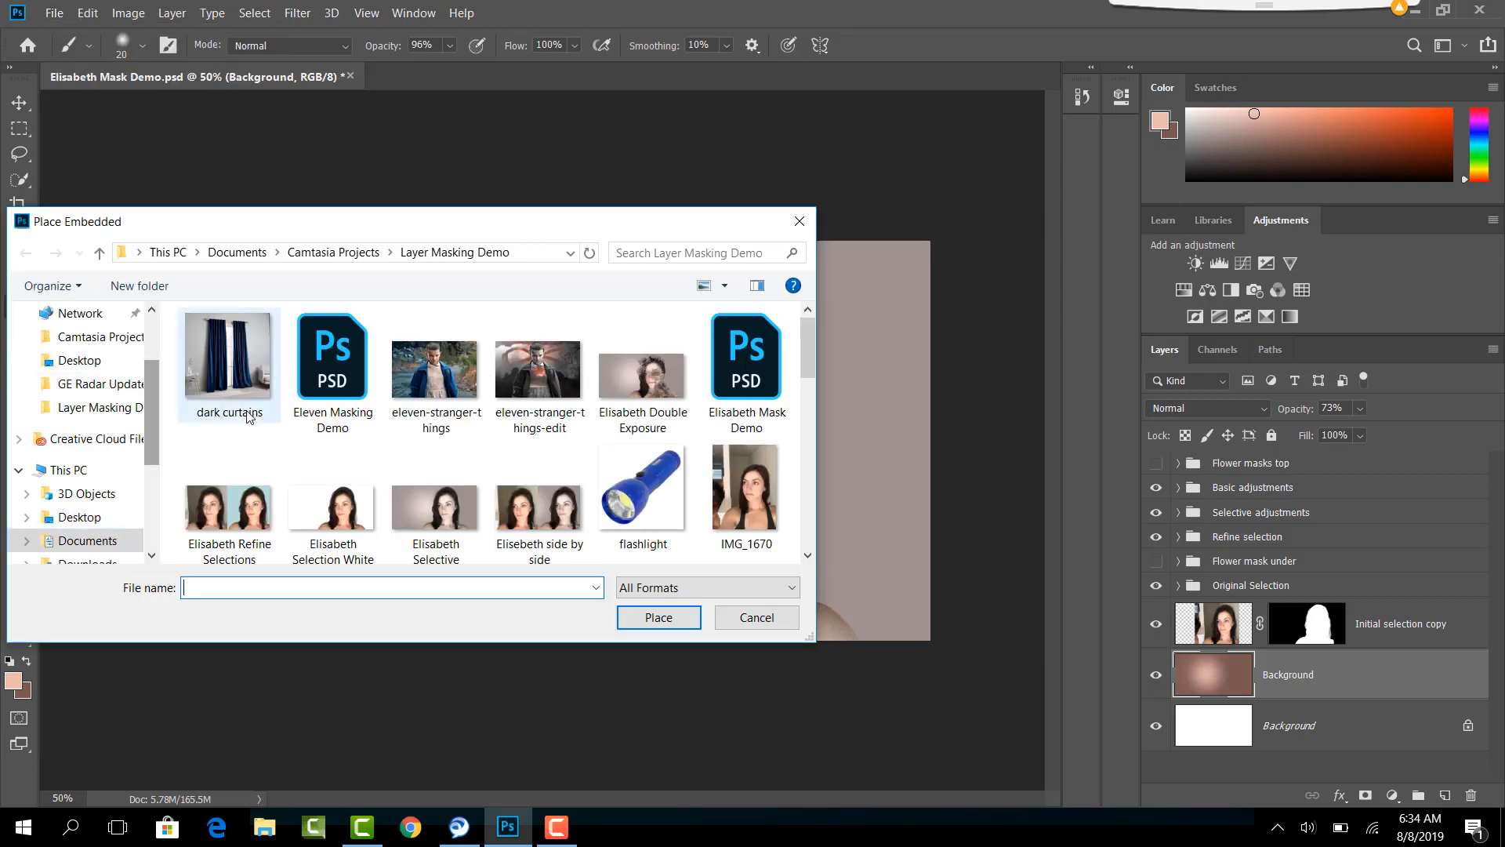
scroll(309, 418, down, 3)
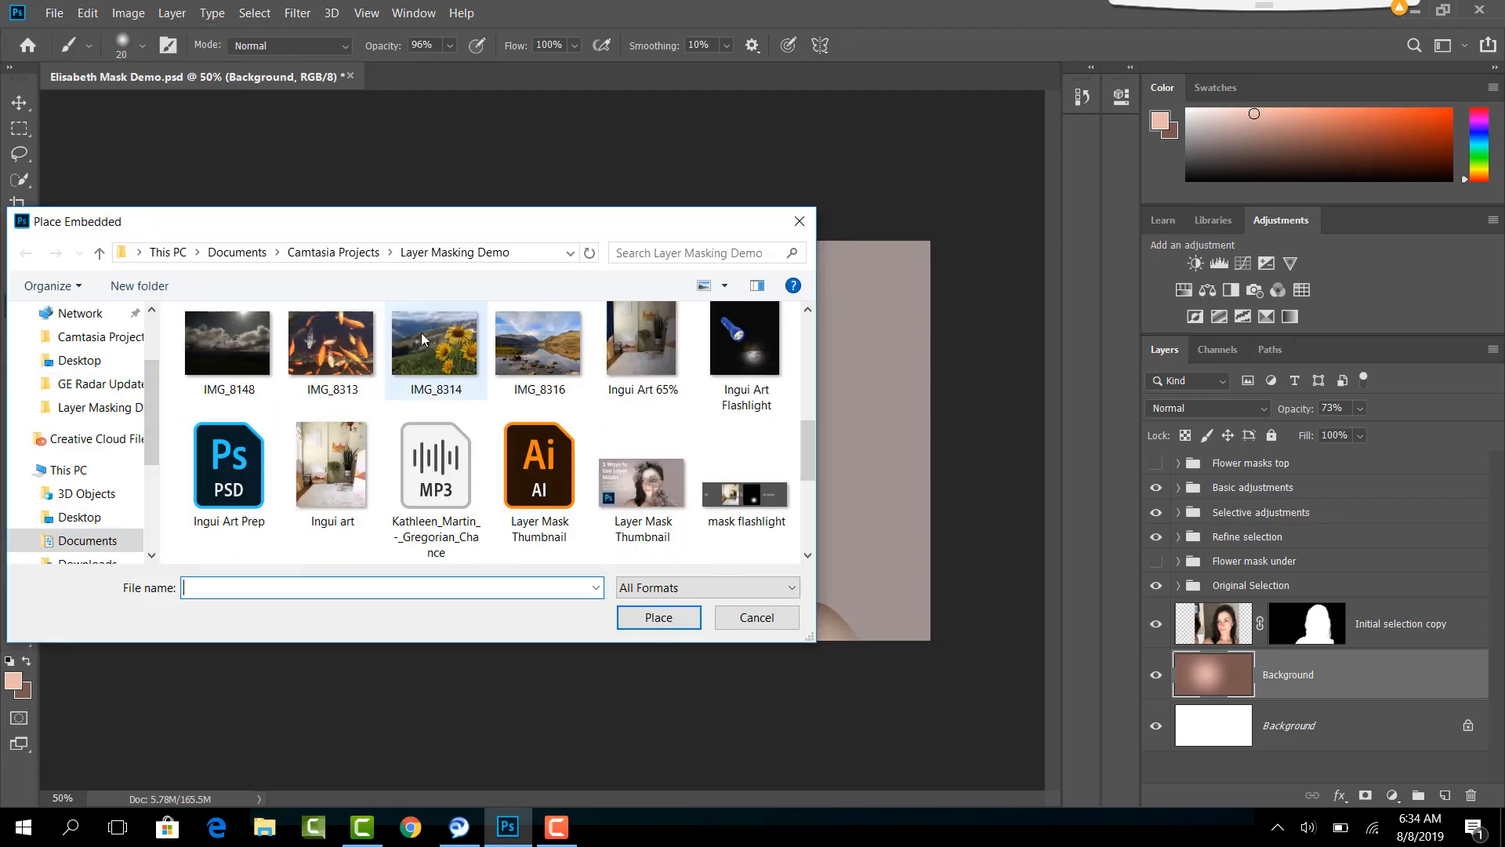
click(432, 336)
click(643, 616)
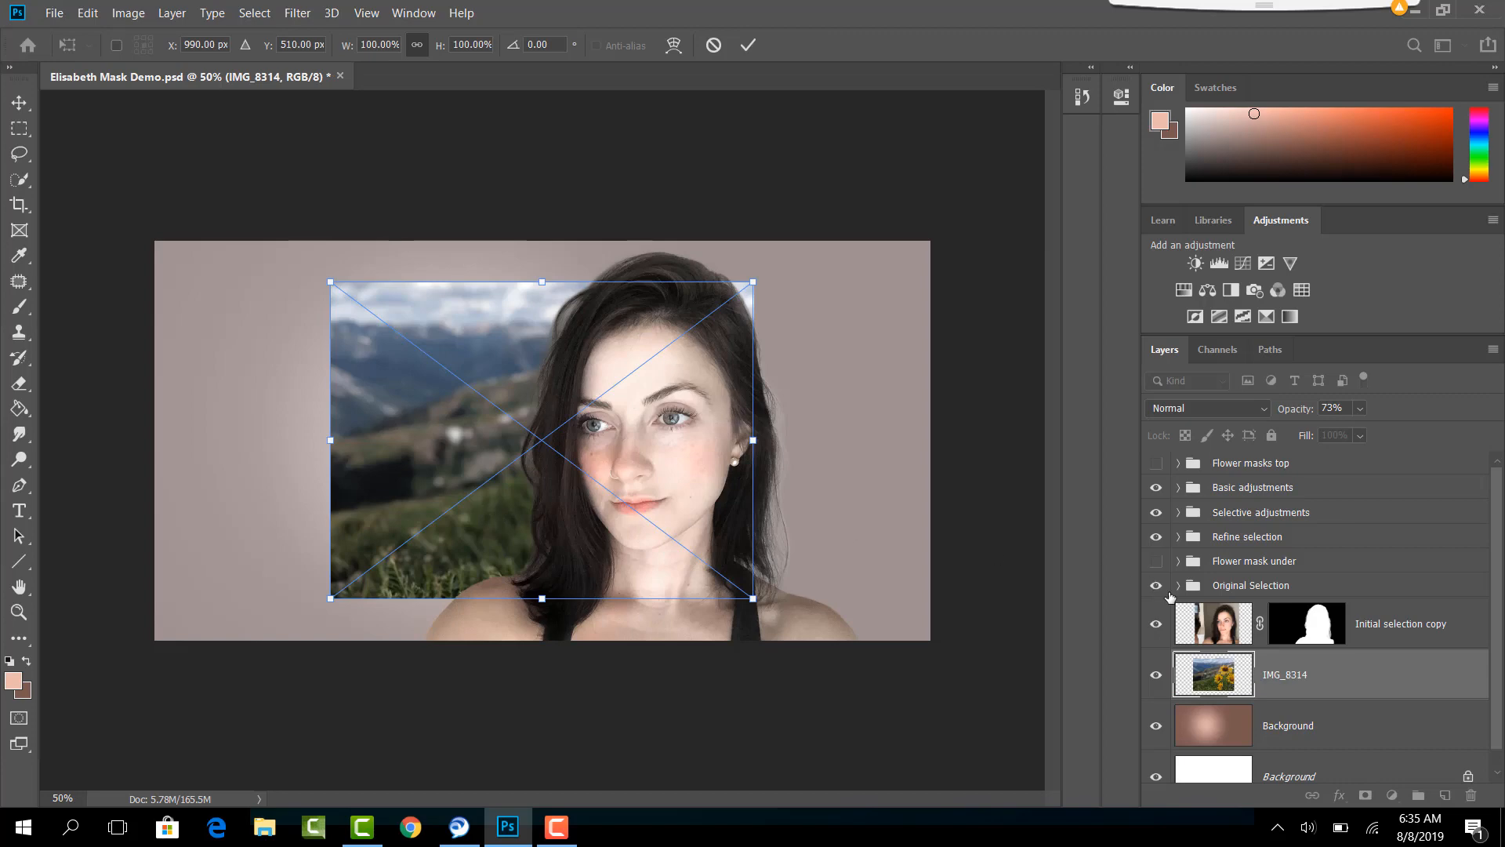
- Move the IMG_8314 layer directly above the Initial selection copy layer and rasterize it
drag(1408, 687, 1377, 602)
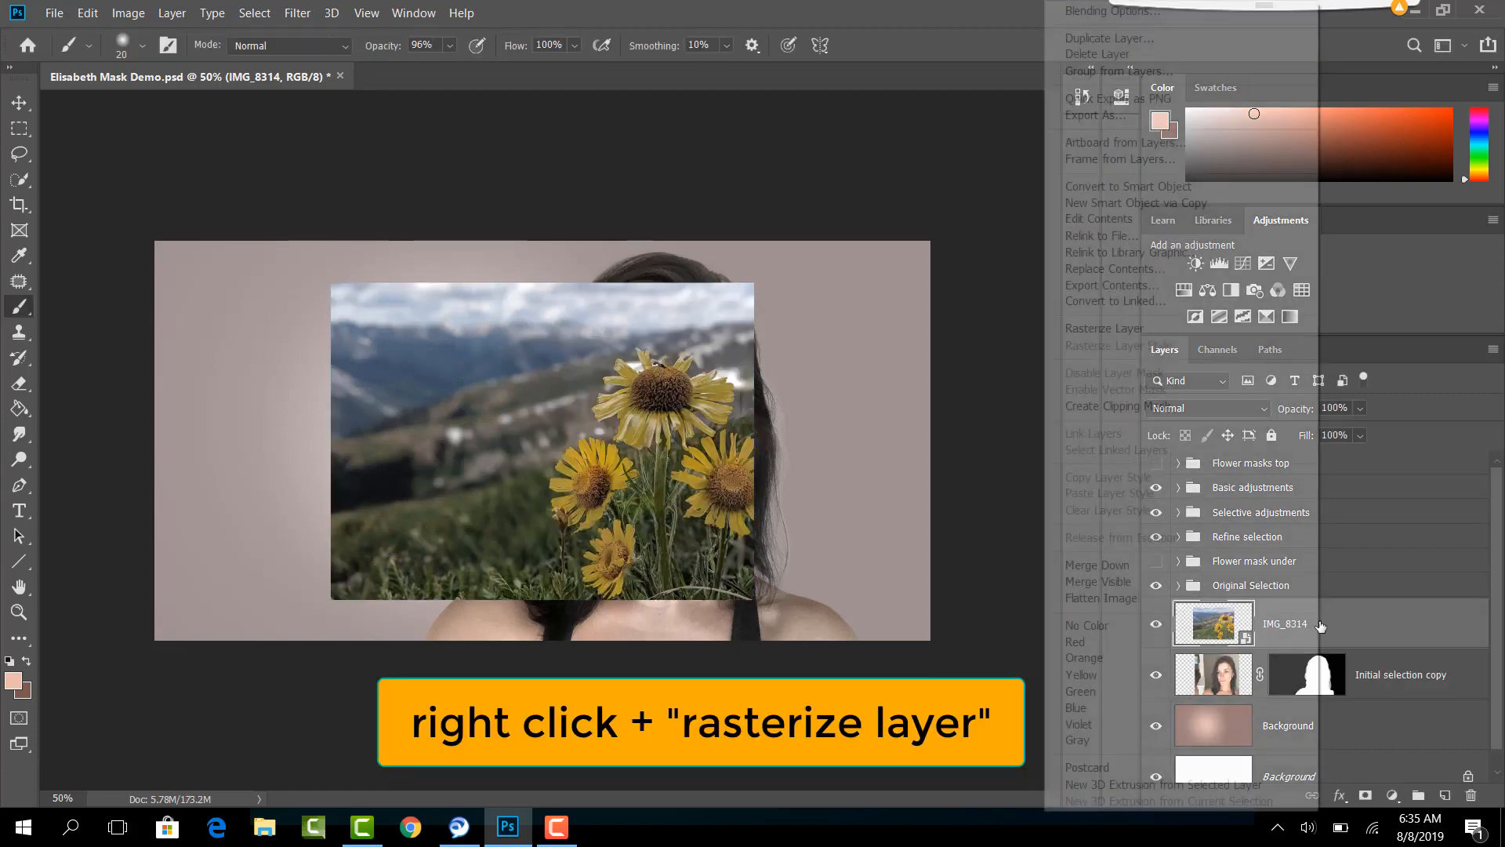
right_click(1320, 625)
click(1122, 330)
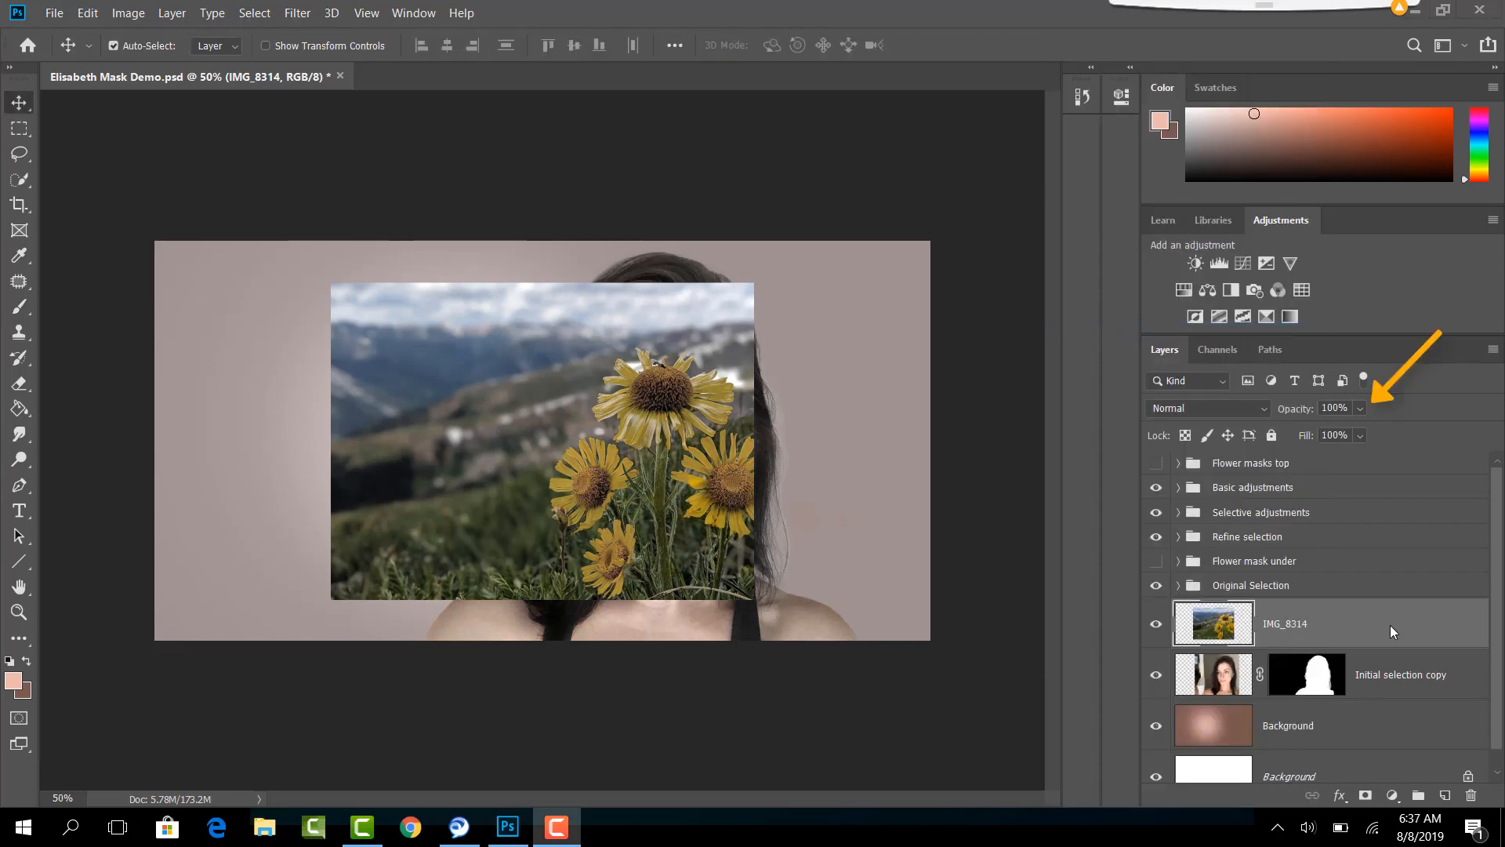
- Reduce the IMG_8314 layer's opacity to 53% so the portrait shows through the flowers
click(1360, 407)
drag(1375, 430, 1350, 429)
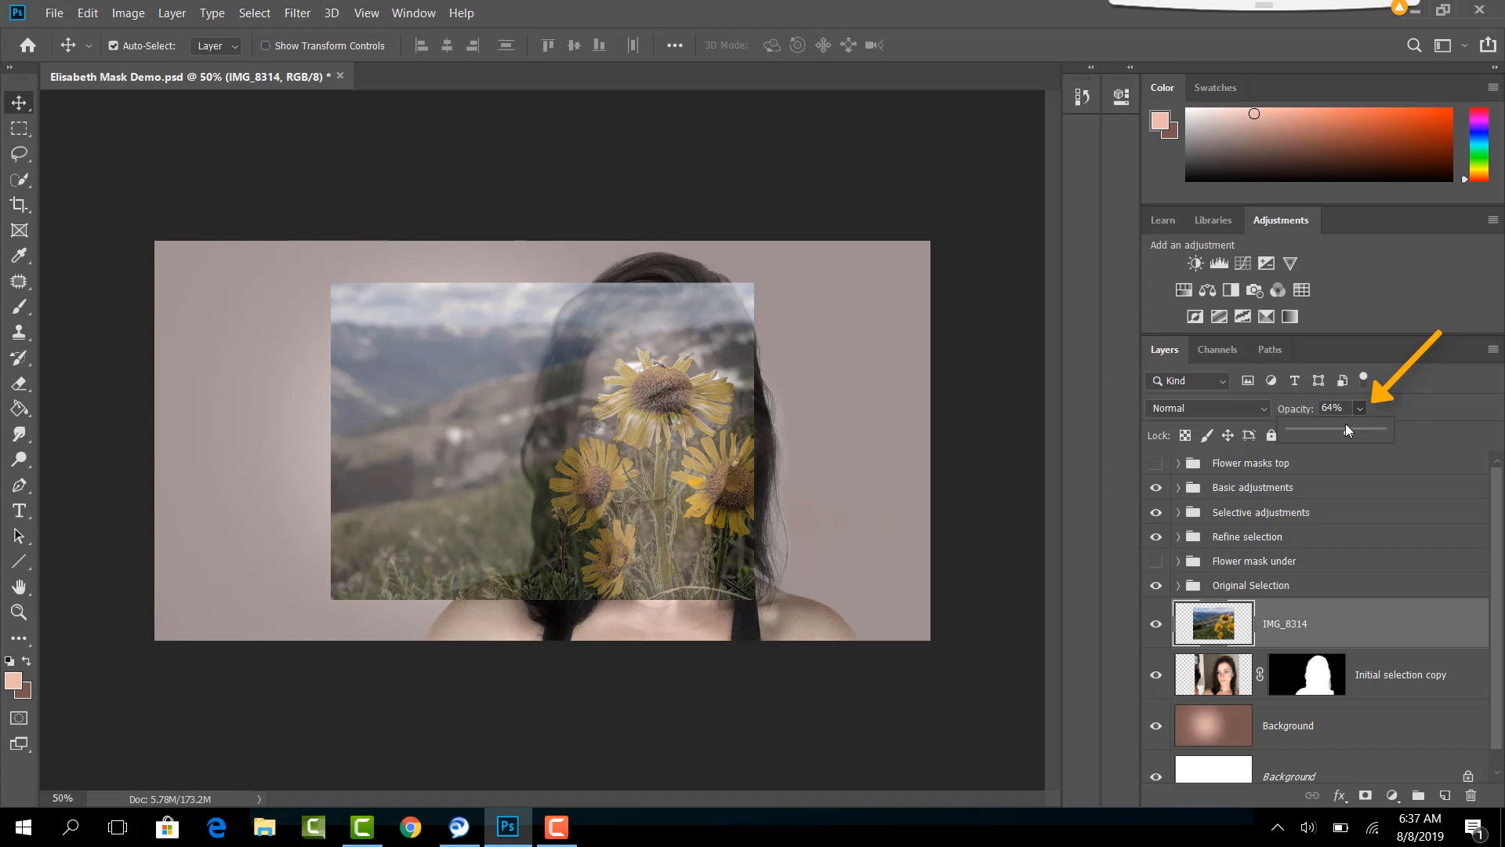
drag(1347, 433, 1339, 432)
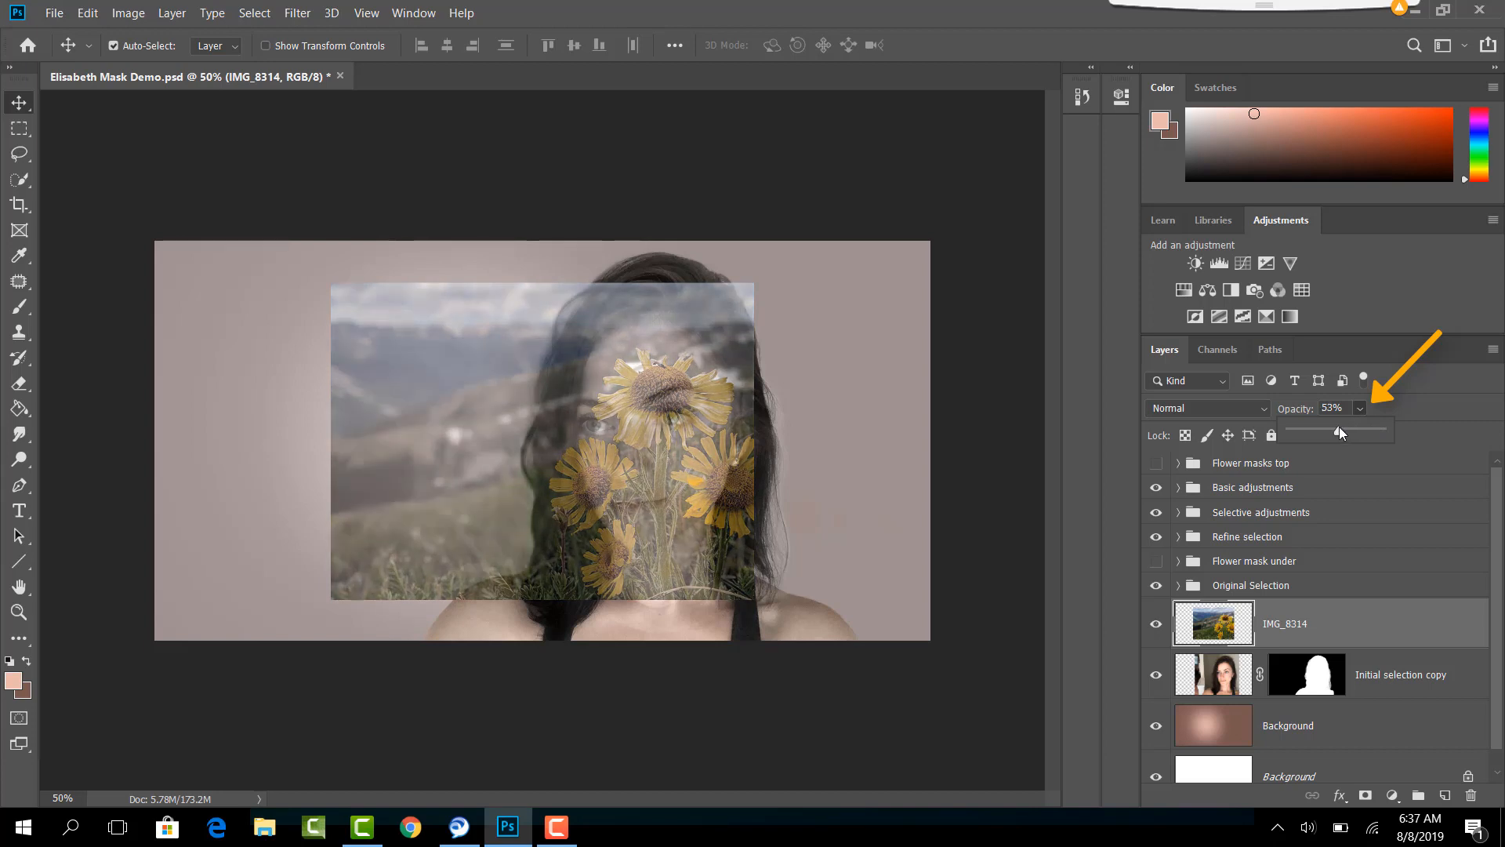
- Scale the IMG_8314 layer to 146.96% and position it so the top flower's centre covers the woman's eye
key(ctrl+t)
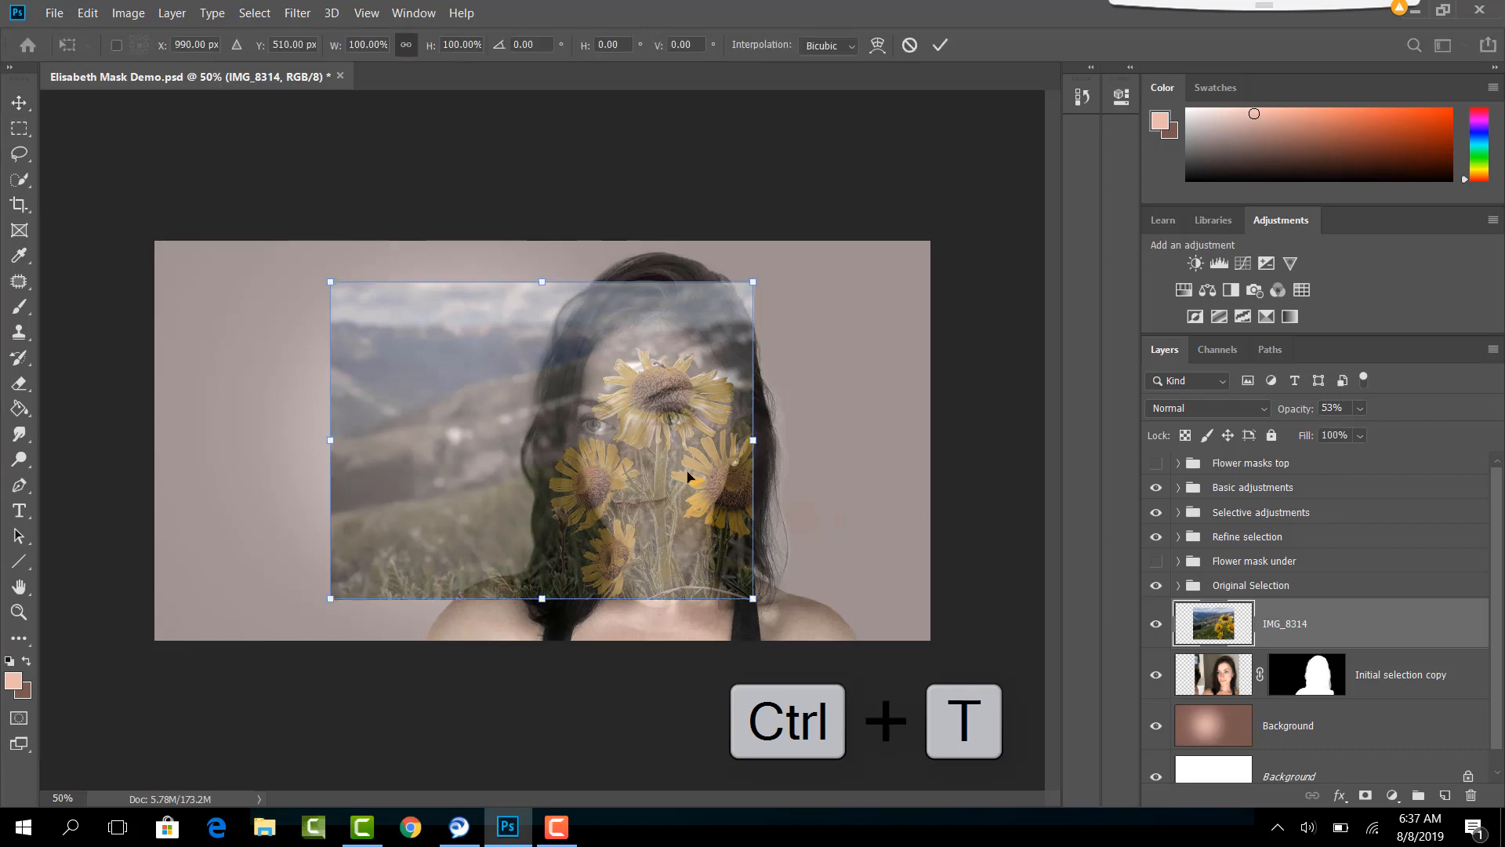
drag(627, 464, 640, 494)
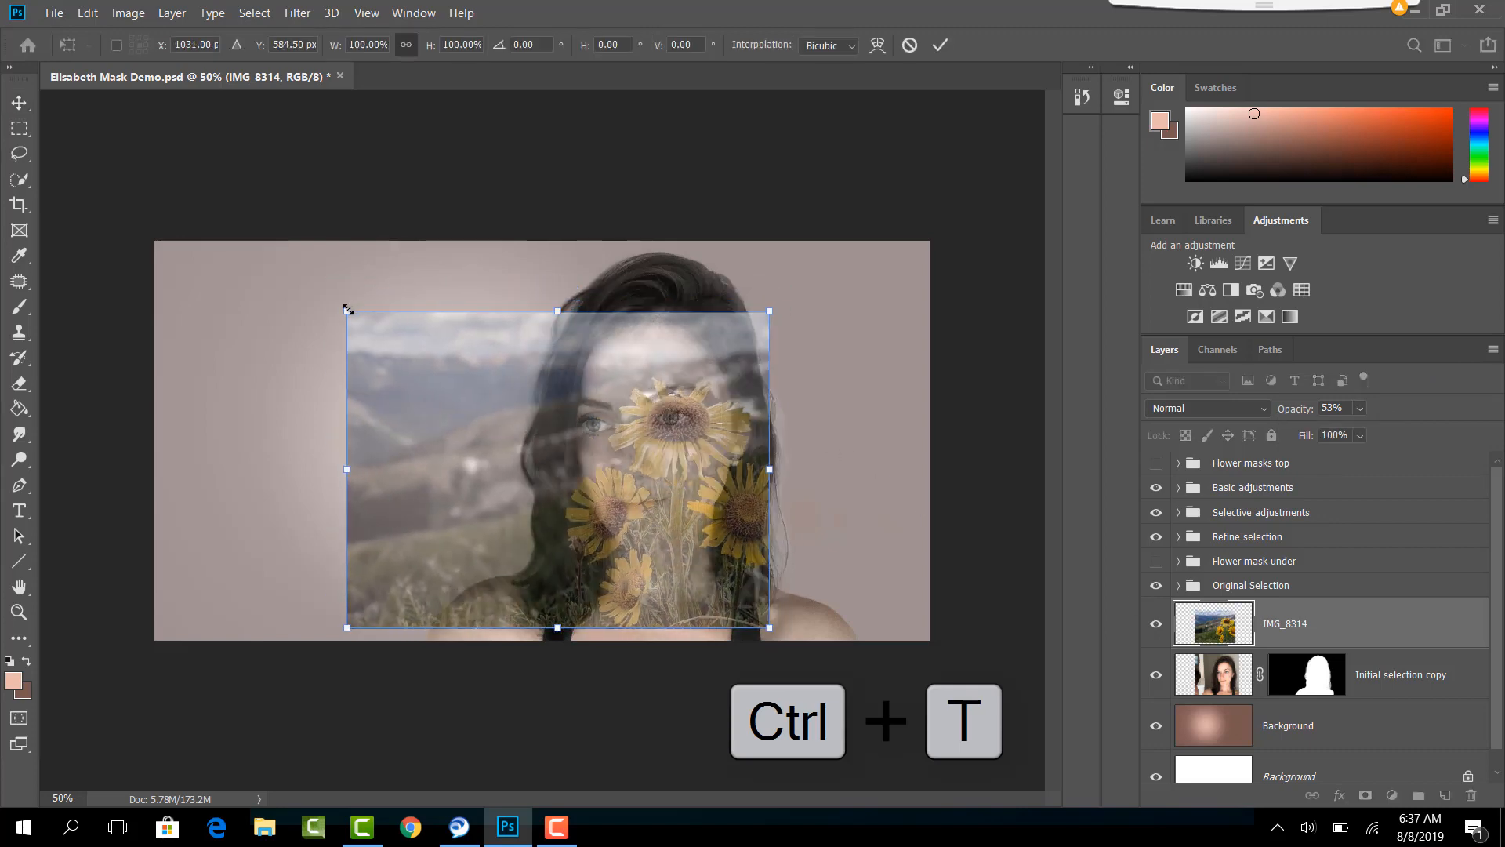
drag(348, 309, 260, 243)
drag(625, 369, 640, 411)
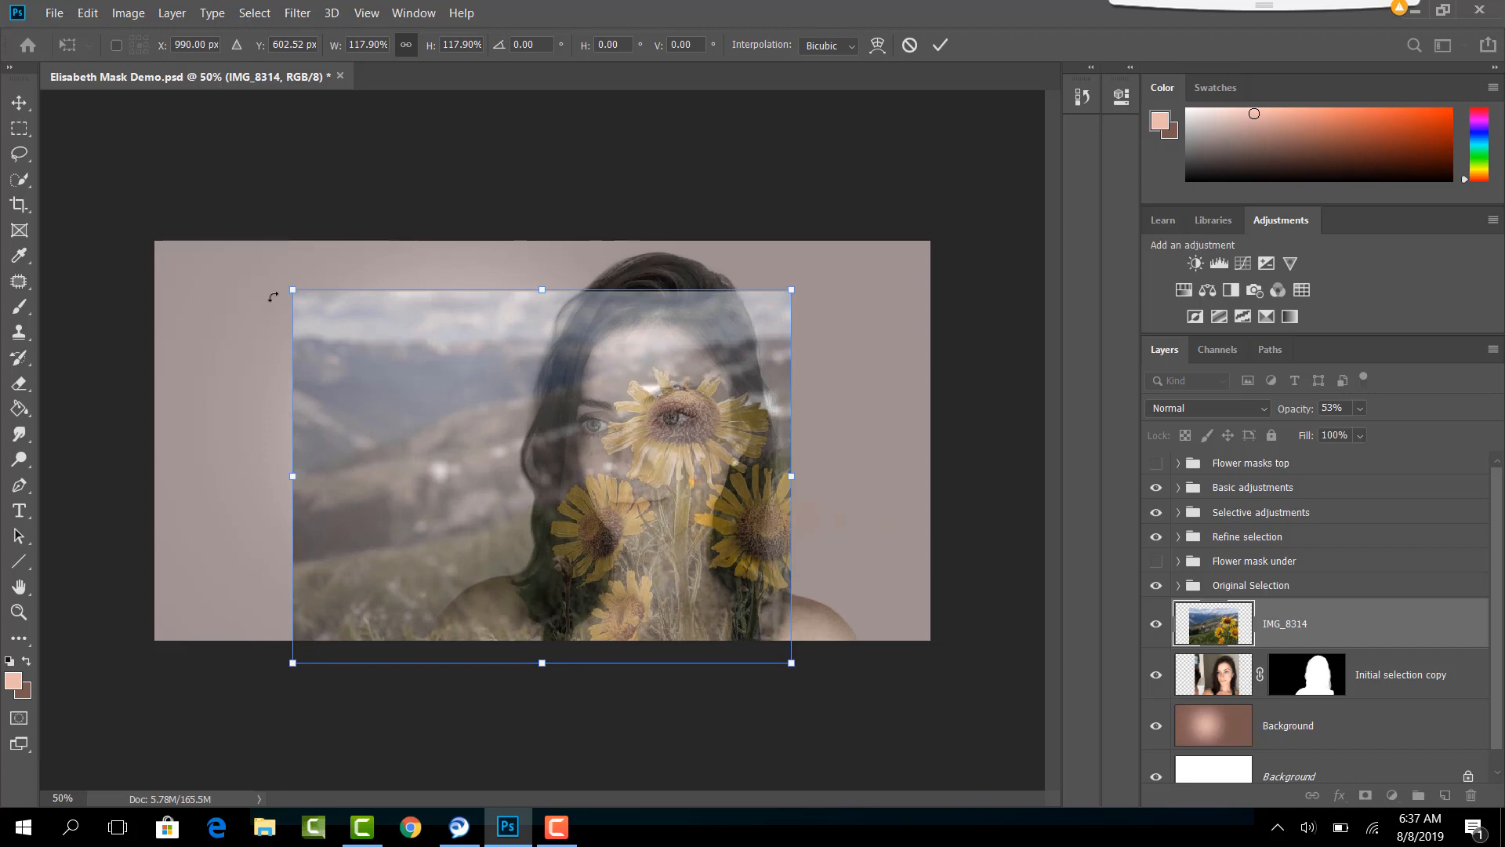
drag(294, 289, 249, 257)
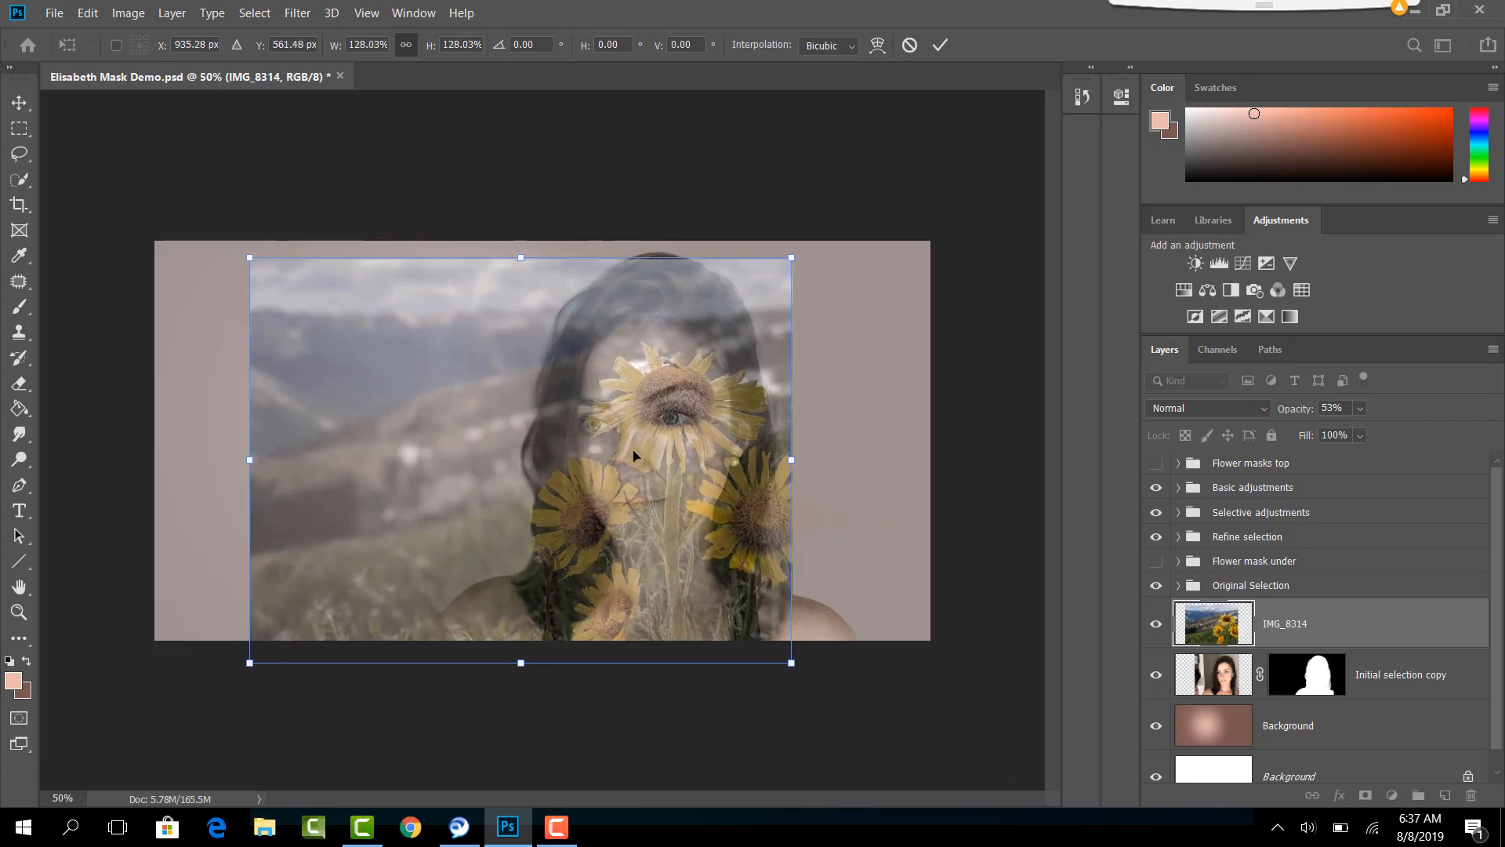
drag(634, 455, 632, 475)
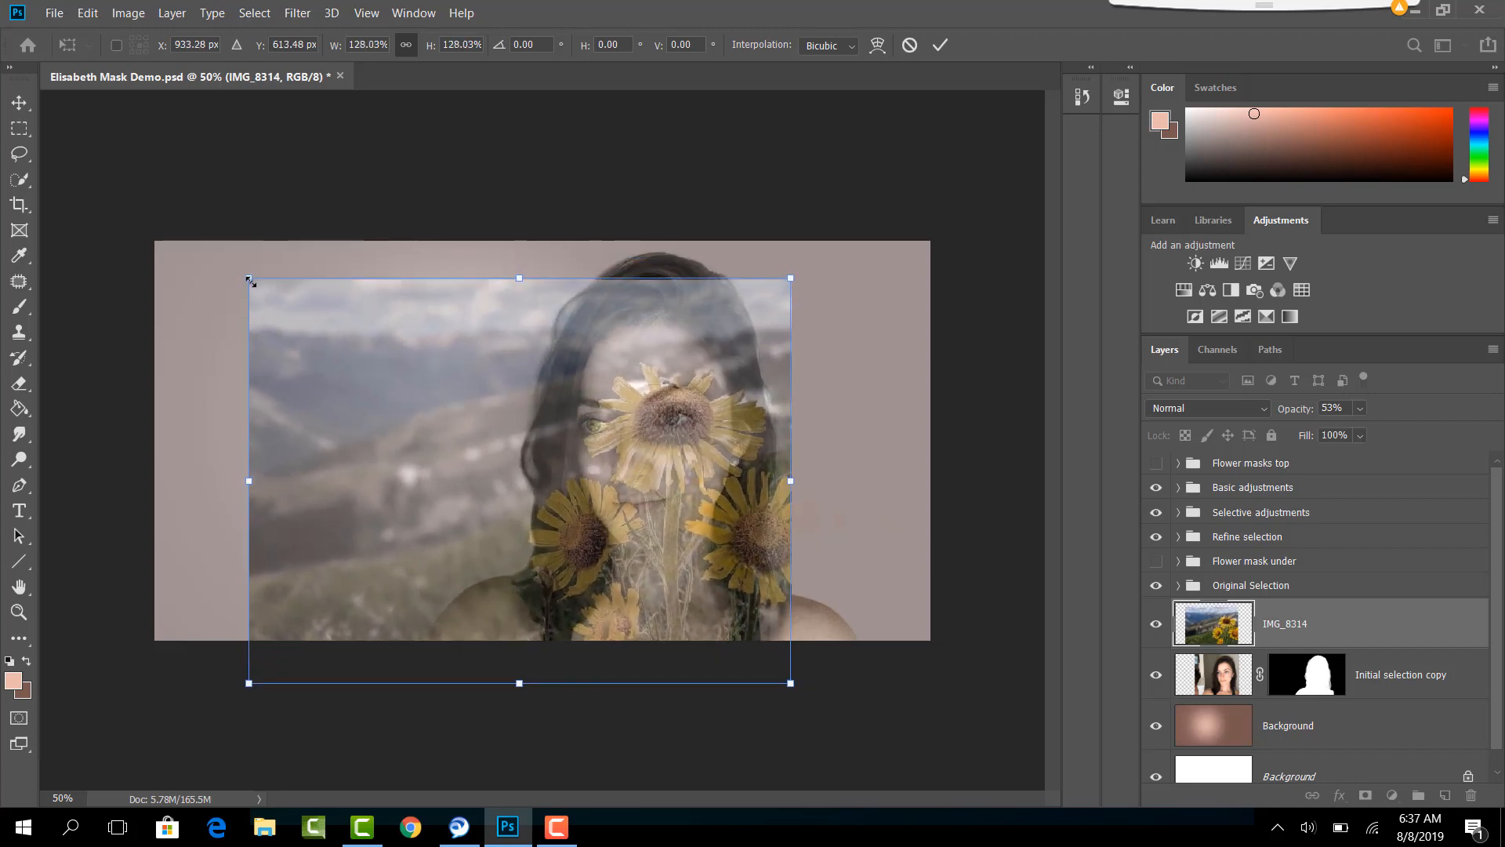
drag(249, 279, 168, 217)
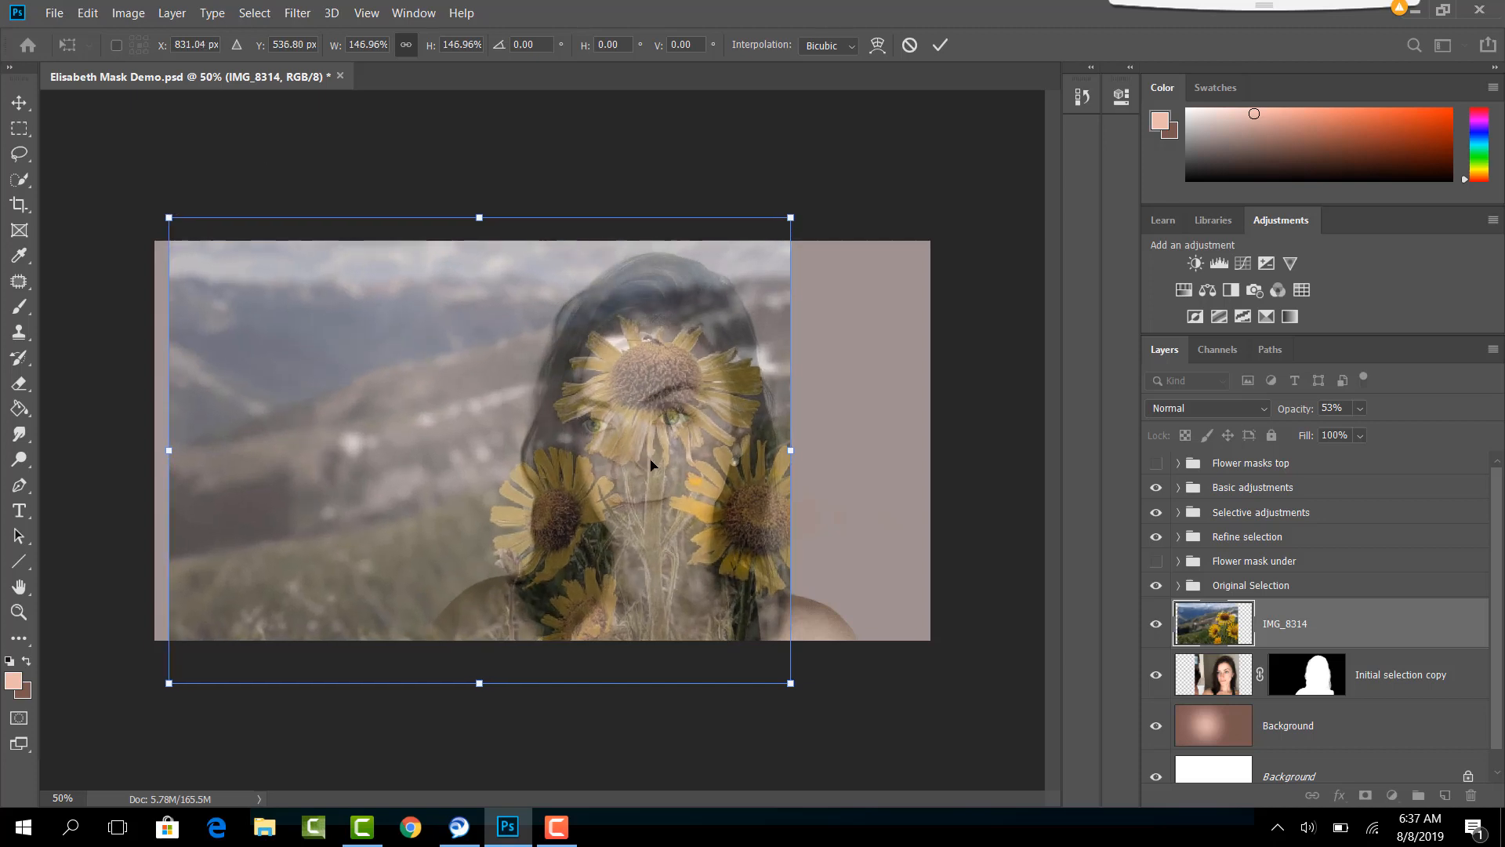
drag(651, 464, 665, 494)
drag(664, 494, 662, 494)
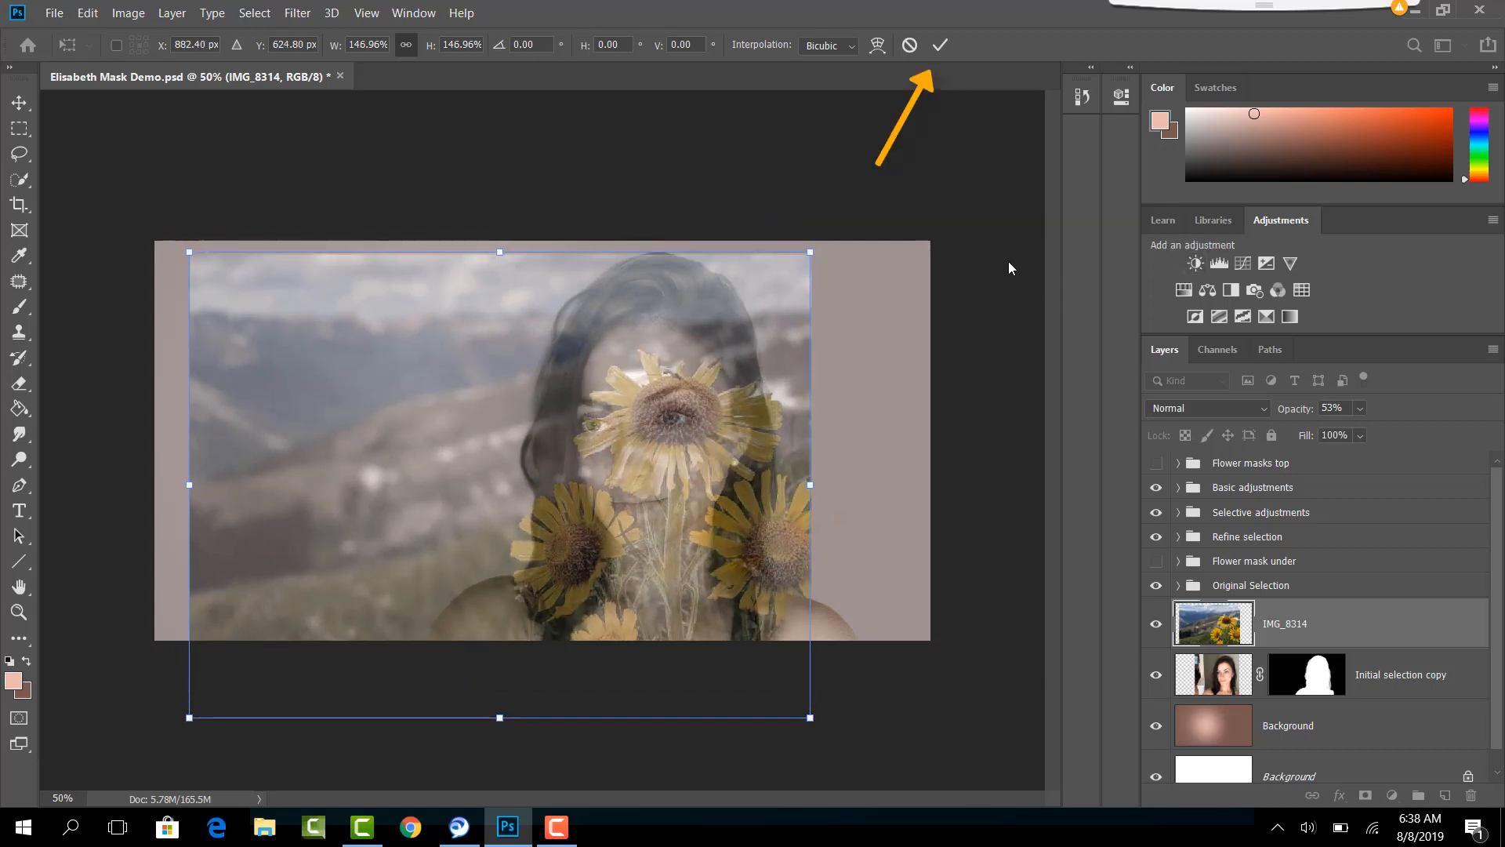
click(940, 44)
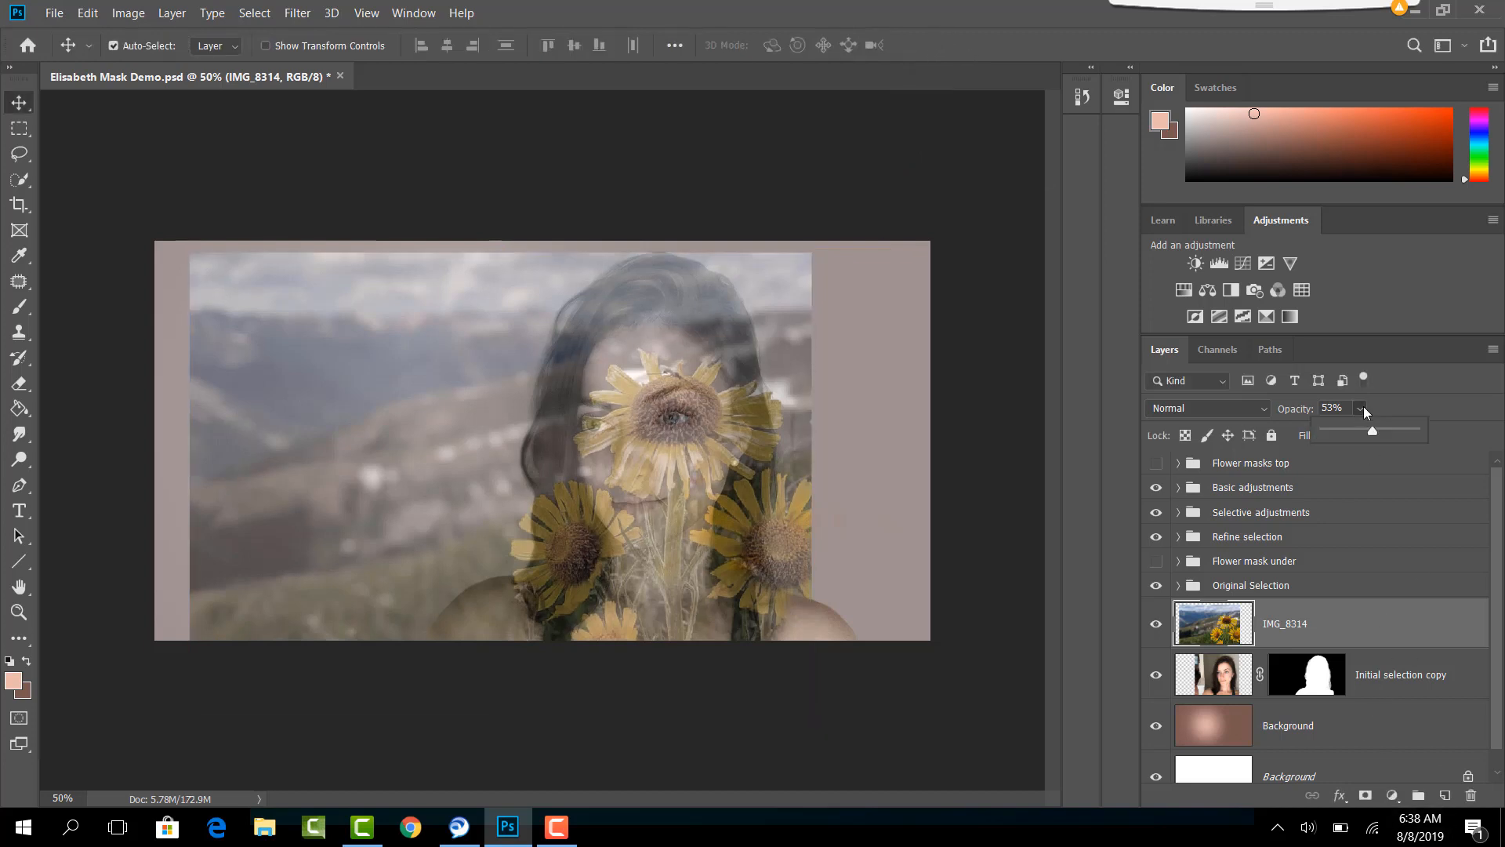
- Restore the IMG_8314 layer's opacity to 100% and add a layer mask to it
drag(1425, 429, 1441, 436)
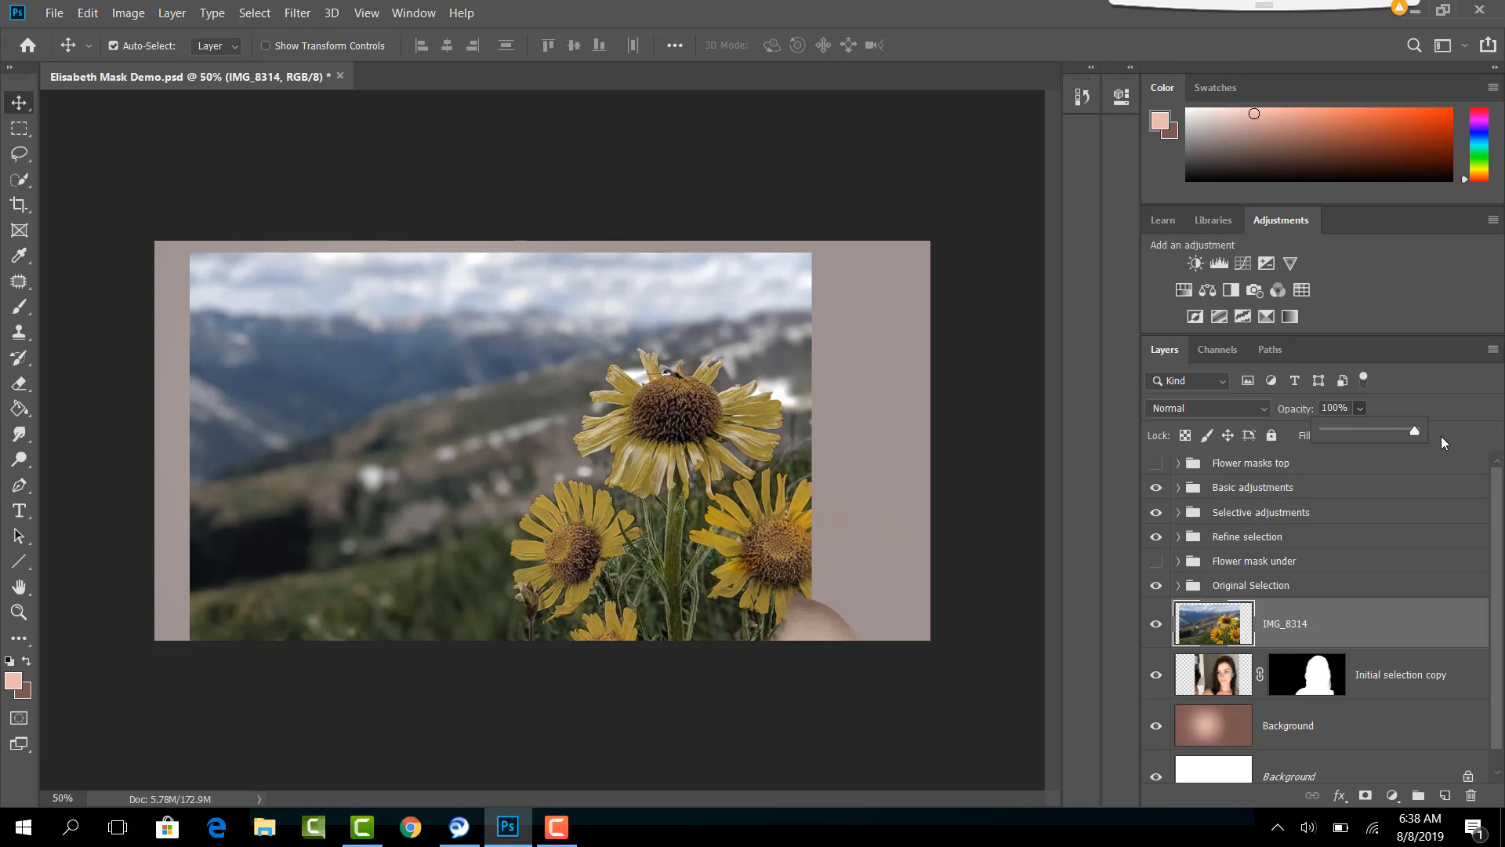
click(1394, 627)
click(1365, 795)
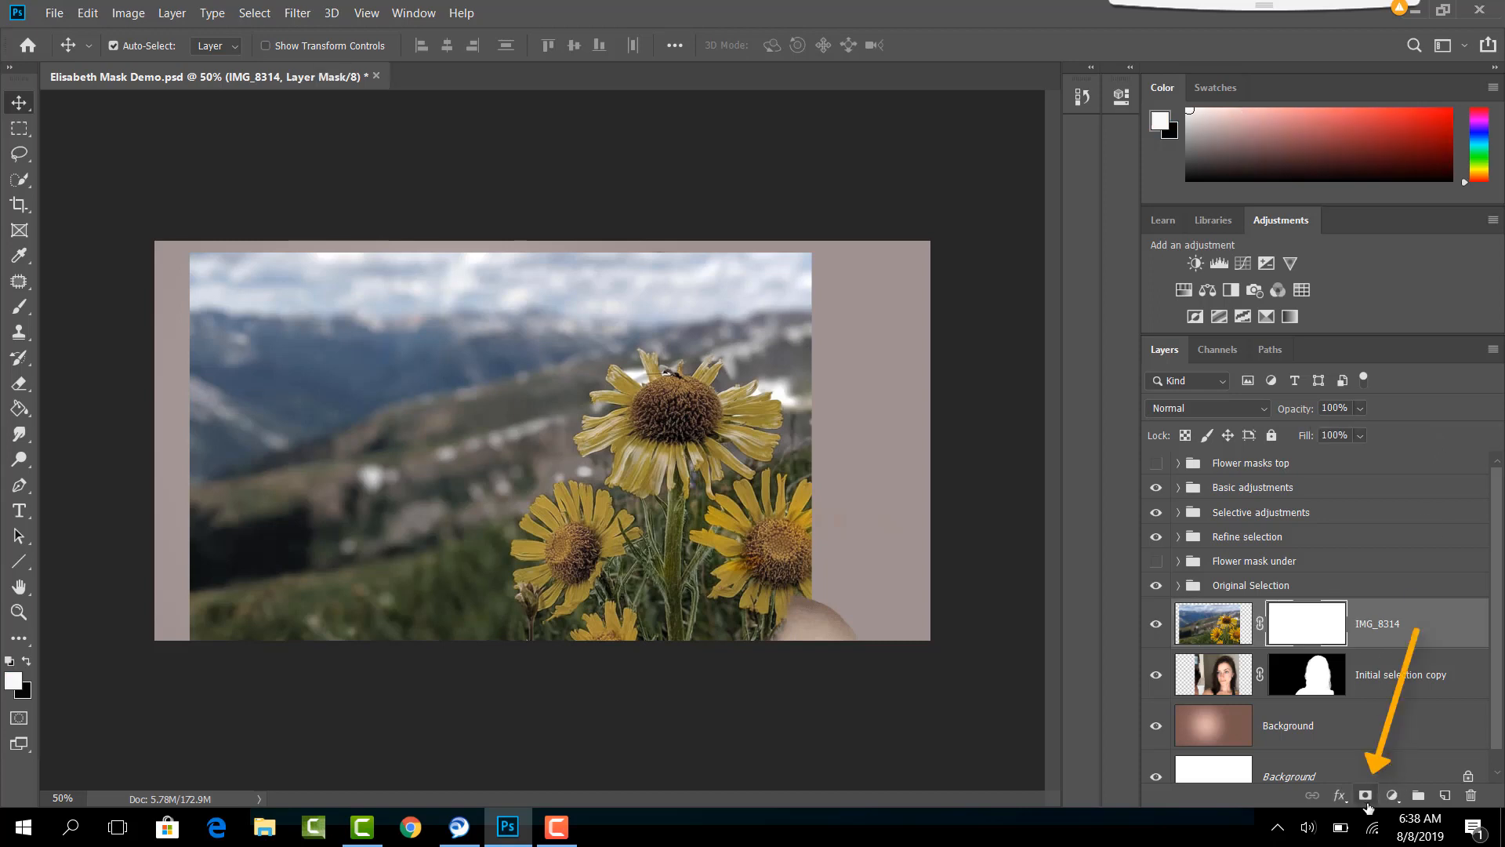
- Paint black on the IMG_8314 mask with a 250 px brush at 96% opacity to hide the landscape around the flowers
click(23, 307)
key(x)
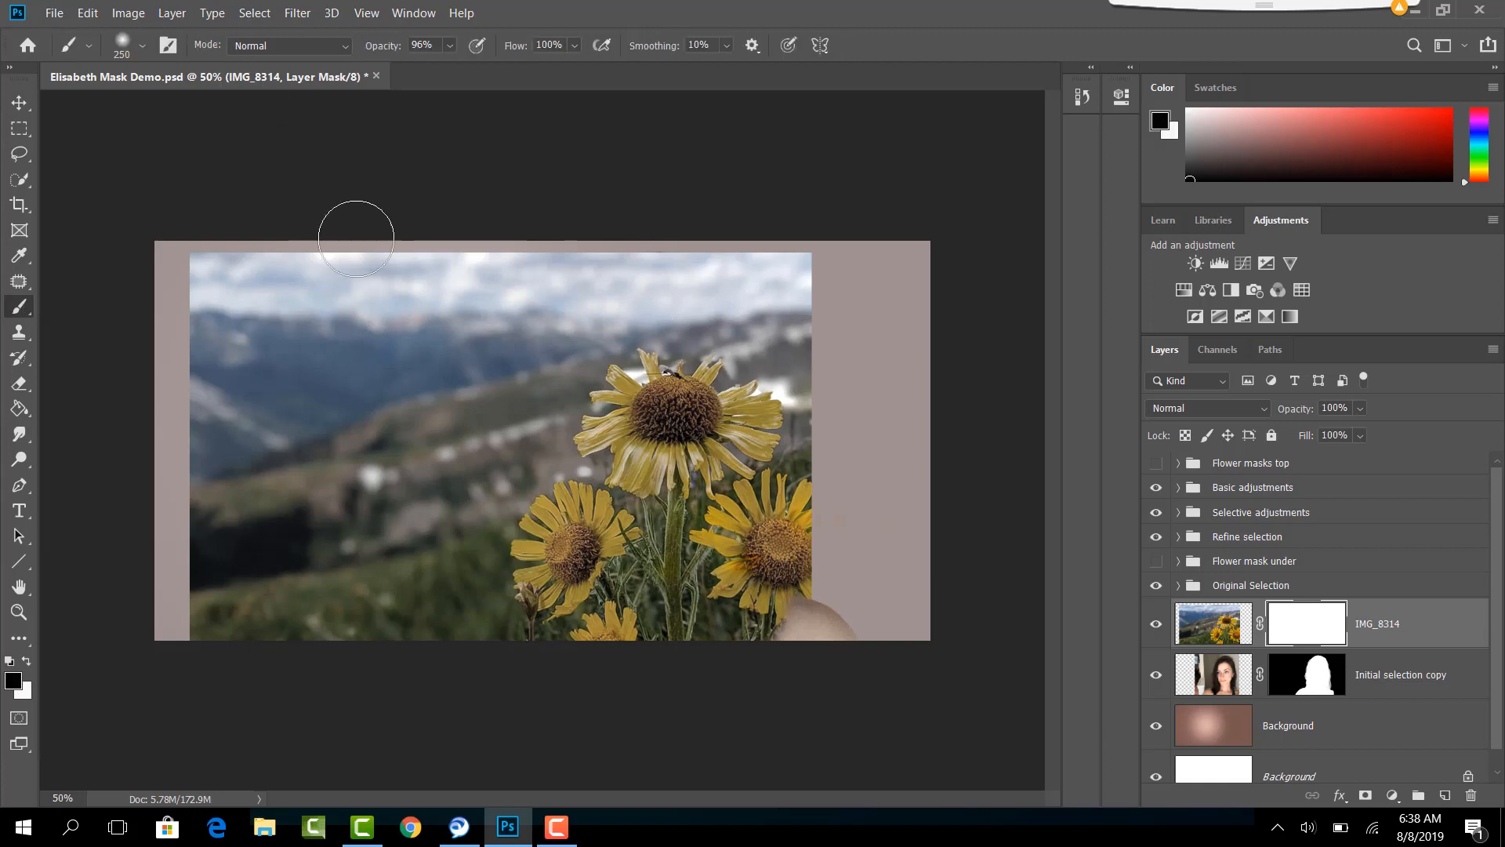
mouse_move(413, 258)
mouse_down()
mouse_move(192, 409)
mouse_move(320, 300)
mouse_move(156, 327)
mouse_move(343, 255)
mouse_move(191, 315)
mouse_up()
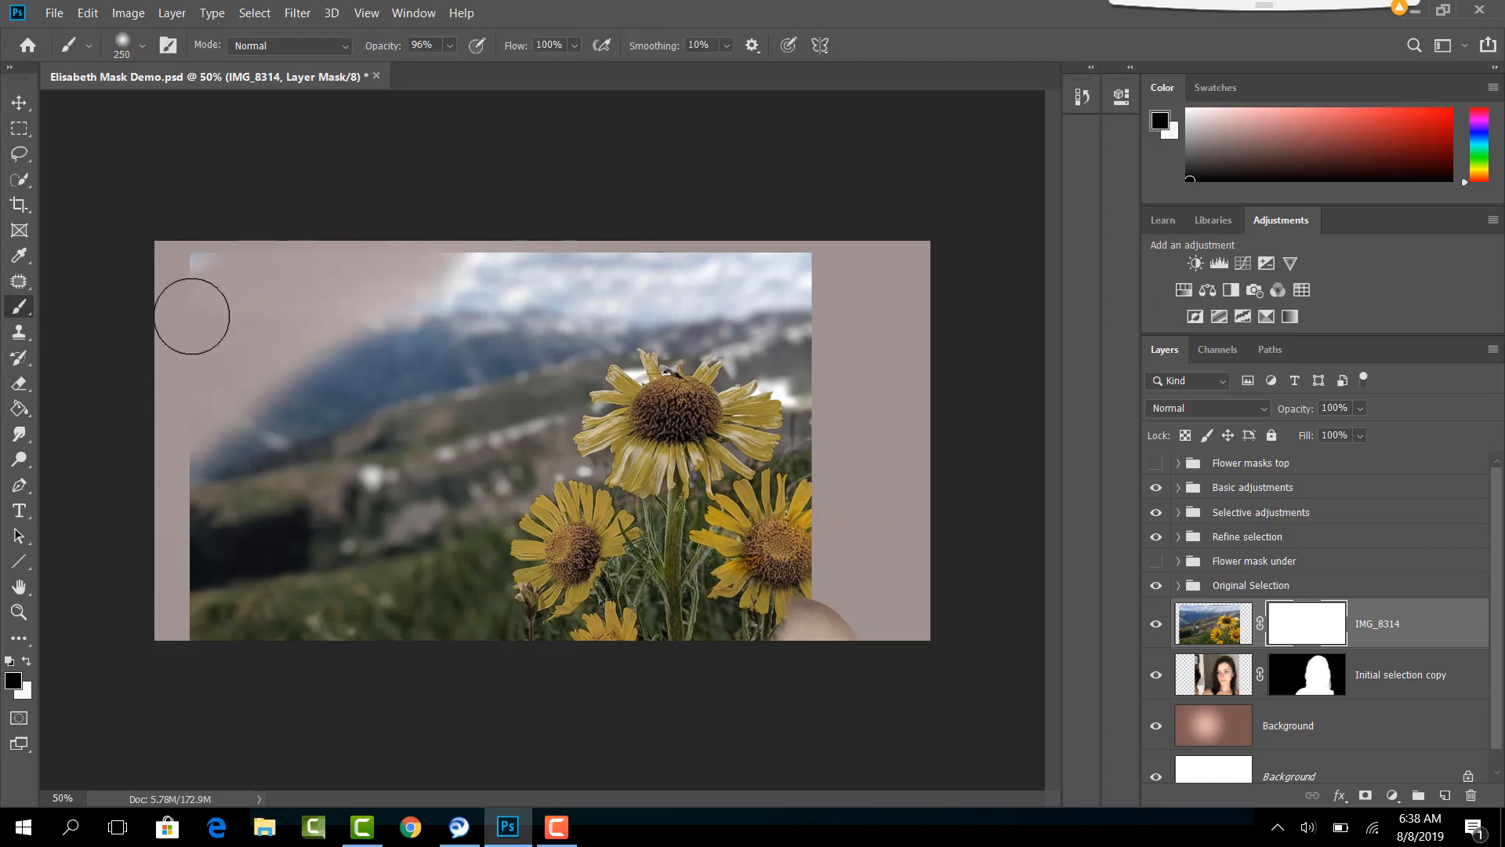
mouse_move(251, 212)
mouse_down()
mouse_move(98, 469)
mouse_move(469, 279)
mouse_move(215, 548)
mouse_move(369, 336)
mouse_move(159, 620)
mouse_move(239, 403)
mouse_move(321, 377)
mouse_move(319, 497)
mouse_move(414, 509)
mouse_move(334, 661)
mouse_move(195, 634)
mouse_up()
mouse_move(350, 471)
mouse_down()
mouse_move(563, 165)
mouse_move(419, 480)
mouse_move(551, 247)
mouse_move(433, 444)
mouse_move(538, 321)
mouse_move(376, 622)
mouse_move(422, 552)
mouse_move(444, 571)
mouse_move(431, 631)
mouse_up()
mouse_move(607, 251)
mouse_down()
mouse_move(669, 235)
mouse_move(628, 266)
mouse_move(790, 281)
mouse_move(783, 293)
mouse_move(812, 309)
mouse_move(812, 279)
mouse_move(836, 423)
mouse_move(856, 383)
mouse_up()
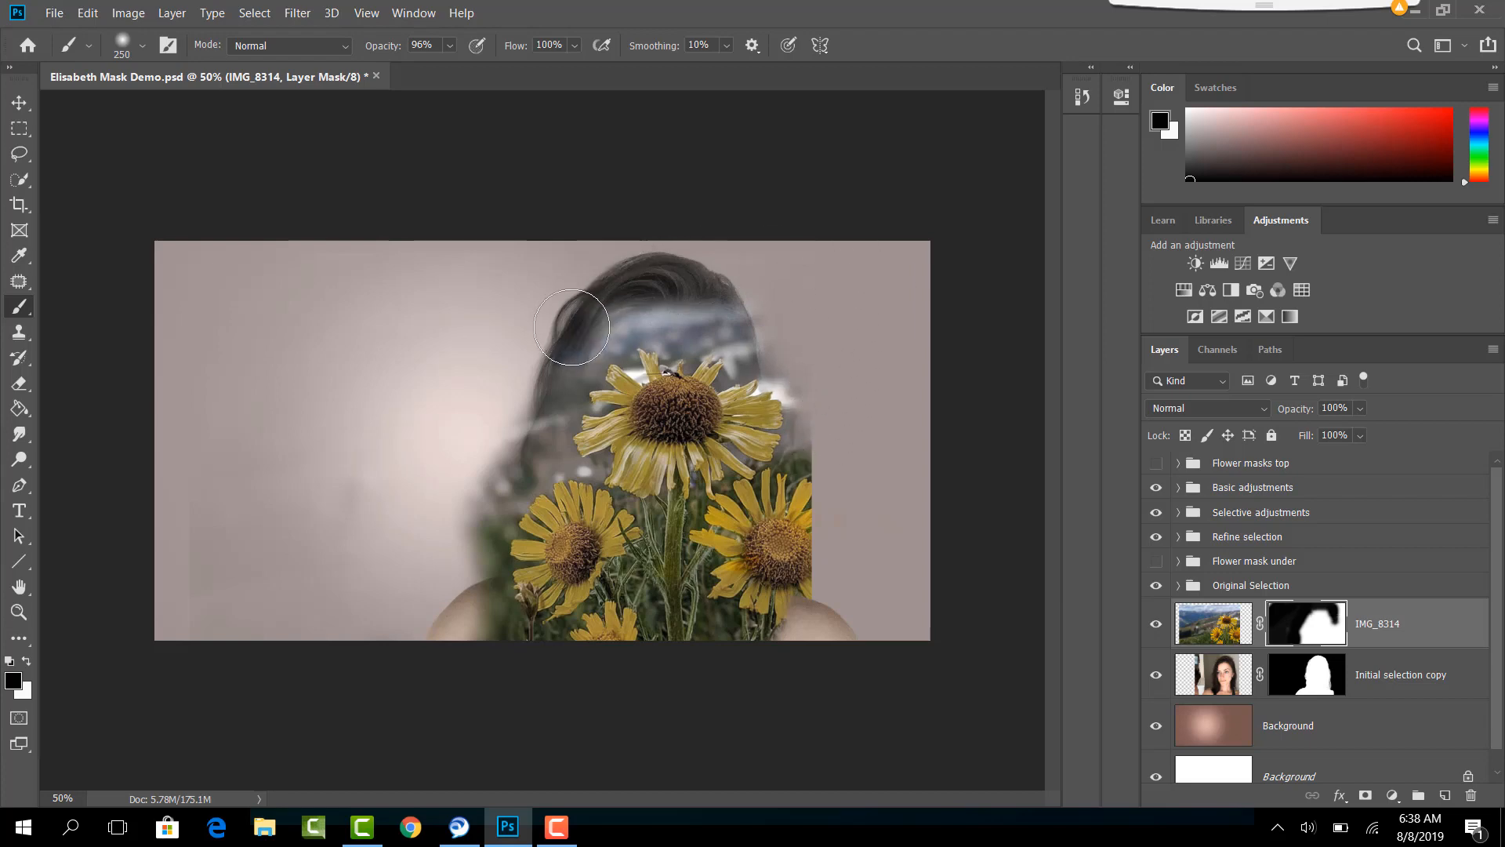
- Paint black on the mask at 38% brush opacity, starting at 175 px, to bring back the hair around the head
drag(580, 330, 594, 317)
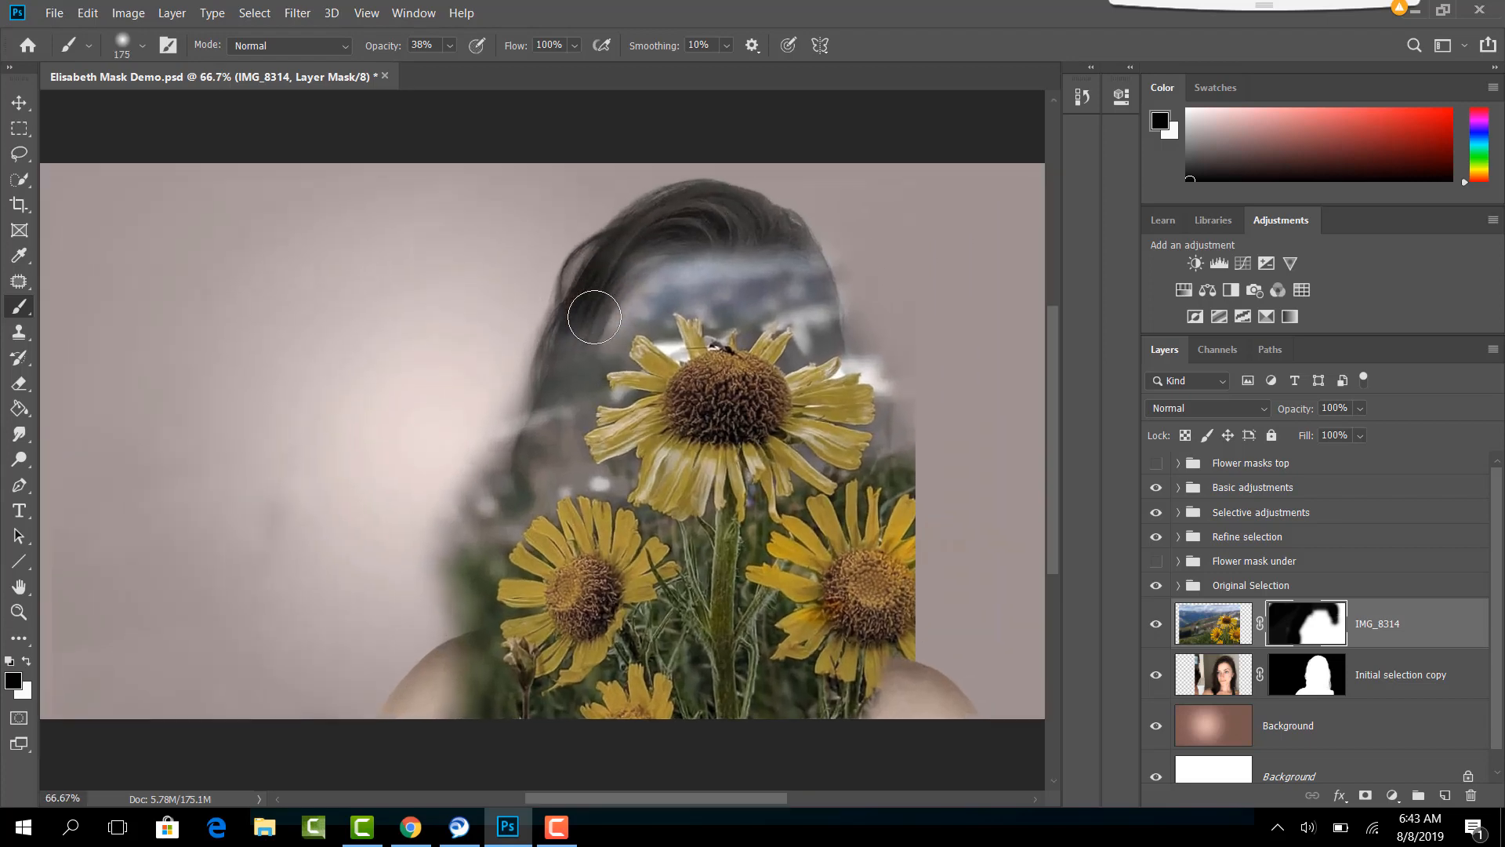
scroll(595, 317, up, 3)
mouse_move(642, 292)
mouse_down()
mouse_move(384, 712)
mouse_move(317, 770)
mouse_up()
key(bracketleft)
mouse_move(623, 426)
mouse_down()
mouse_move(655, 353)
mouse_move(712, 376)
mouse_move(762, 427)
mouse_up()
key(bracketleft)
key(bracketleft)
key(bracketleft)
key(bracketleft)
mouse_move(863, 427)
mouse_down()
mouse_move(894, 436)
mouse_move(855, 508)
mouse_move(859, 418)
mouse_move(777, 485)
mouse_move(715, 495)
mouse_move(850, 527)
mouse_move(816, 550)
mouse_move(799, 609)
mouse_move(852, 537)
mouse_move(810, 612)
mouse_up()
- Paint the mask with smaller brushes of 10 to 70 px to reveal the forehead and hairline above the top flower
key(bracketleft)
key(bracketleft)
key(bracketleft)
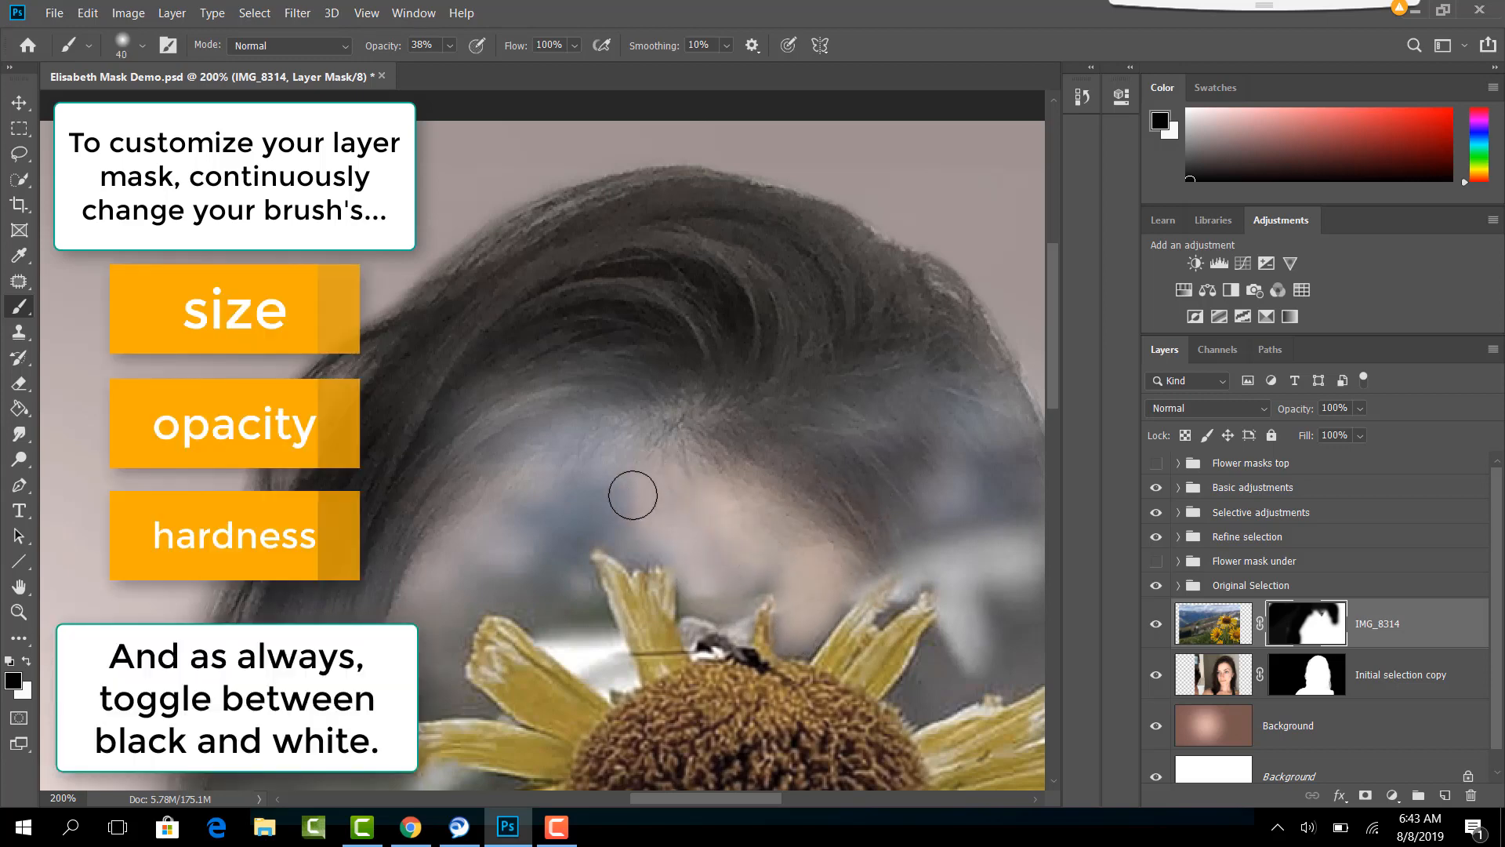
mouse_move(623, 526)
mouse_down()
mouse_move(549, 529)
mouse_move(675, 442)
mouse_move(489, 470)
mouse_move(646, 424)
mouse_move(566, 425)
mouse_move(672, 436)
mouse_move(555, 497)
mouse_up()
mouse_move(776, 361)
mouse_down()
mouse_move(953, 387)
mouse_move(1014, 436)
mouse_move(1002, 554)
mouse_move(948, 678)
mouse_move(976, 579)
mouse_move(970, 631)
mouse_move(938, 544)
mouse_move(934, 572)
mouse_move(913, 570)
mouse_up()
key(bracketleft)
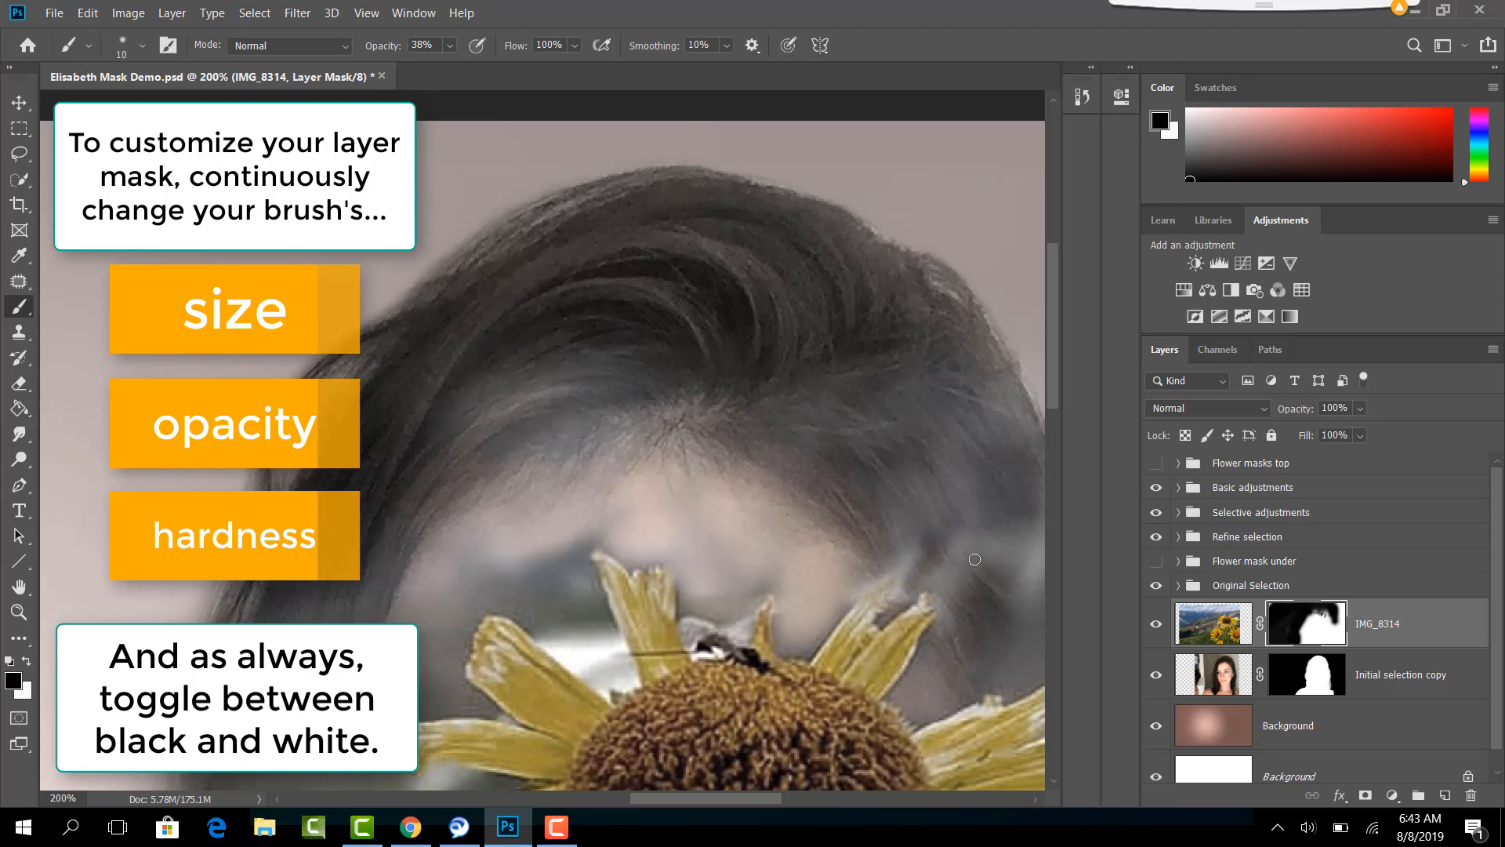
key(bracketright)
key(bracketright)
key(bracketright)
key(bracketright)
key(bracketright)
key(bracketright)
key(bracketright)
key(bracketright)
key(bracketright)
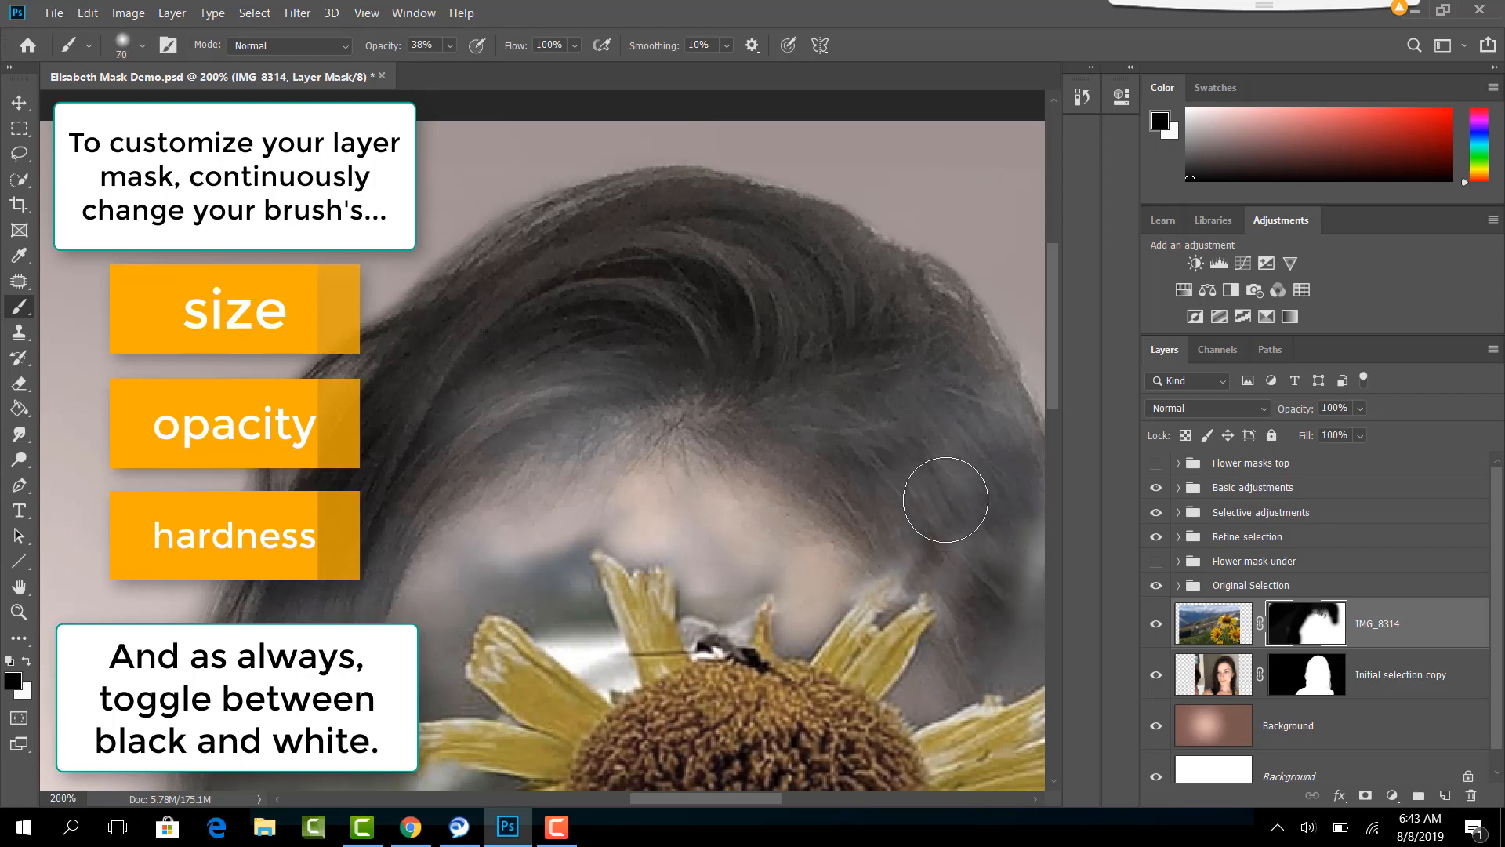
drag(933, 378, 1008, 437)
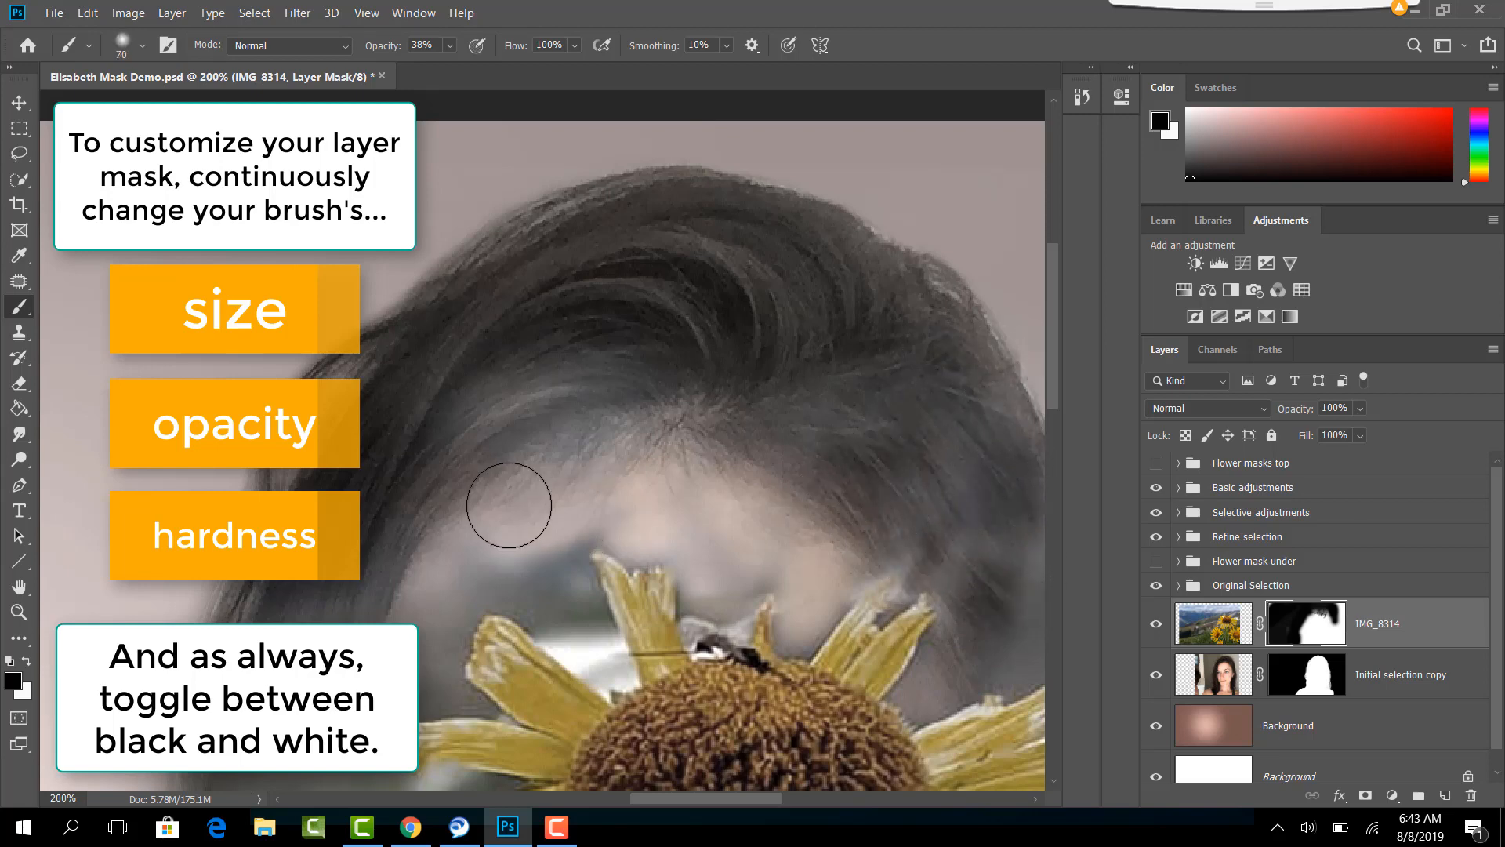
- Mask out the remaining landscape around the top flower's left petals so the forehead and left side hair show clearly
key(bracketleft)
key(bracketleft)
key(bracketleft)
mouse_move(552, 573)
mouse_down()
mouse_move(580, 627)
mouse_move(575, 514)
mouse_up()
drag(573, 635, 434, 558)
mouse_move(446, 622)
mouse_down()
mouse_move(446, 557)
mouse_move(431, 557)
mouse_move(444, 529)
mouse_move(667, 346)
mouse_move(587, 366)
mouse_move(428, 439)
mouse_up()
key(bracketright)
key(bracketright)
key(bracketright)
key(bracketright)
key(bracketright)
key(bracketright)
key(bracketright)
scroll(549, 580, down, 3)
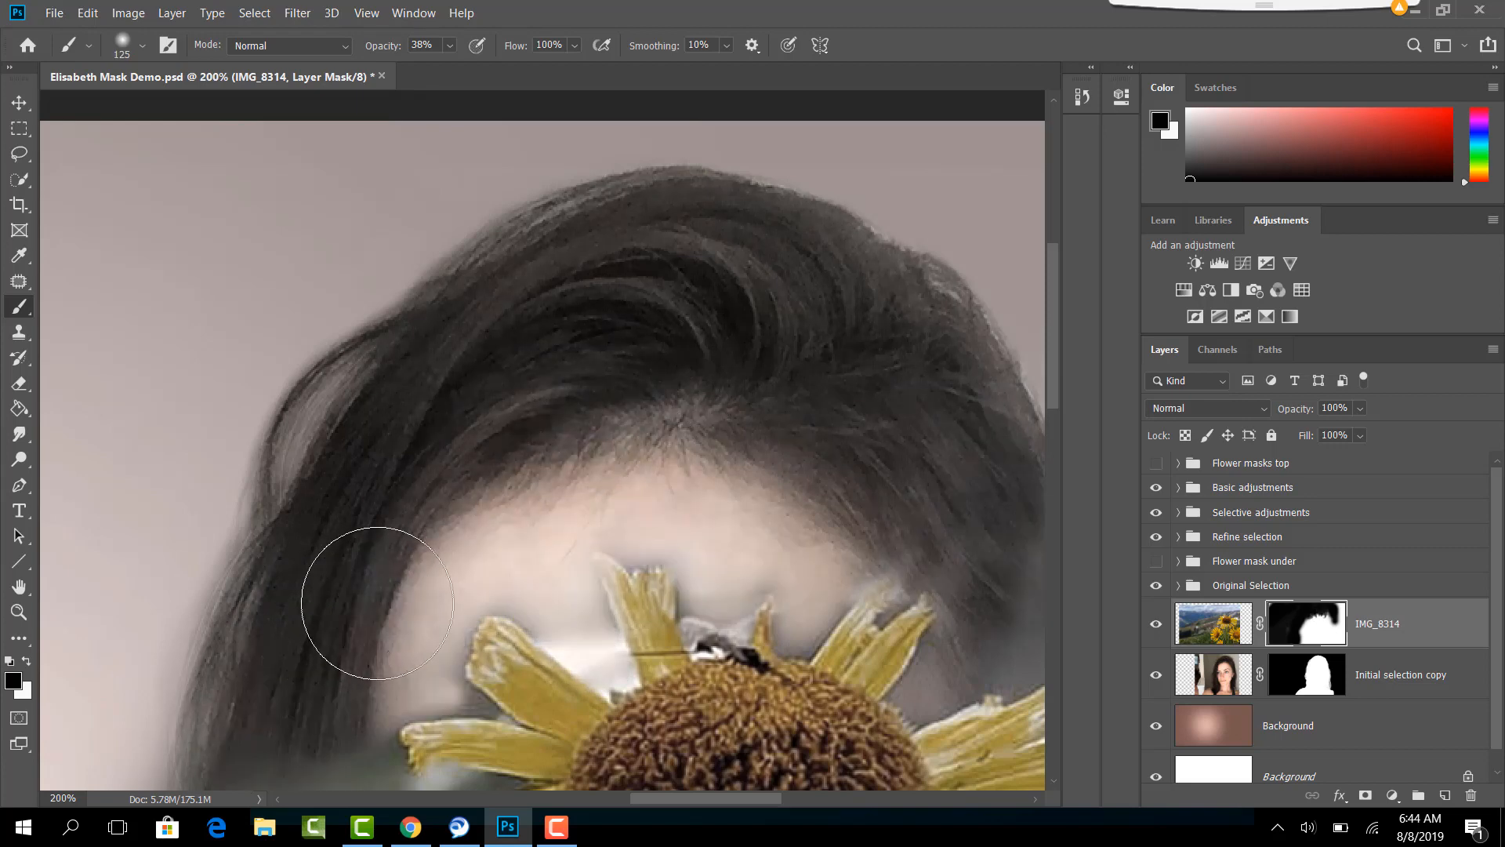
- Set the brush to 18% opacity and 200 px for soft blending over the top flower's centre
scroll(604, 573, down, 6)
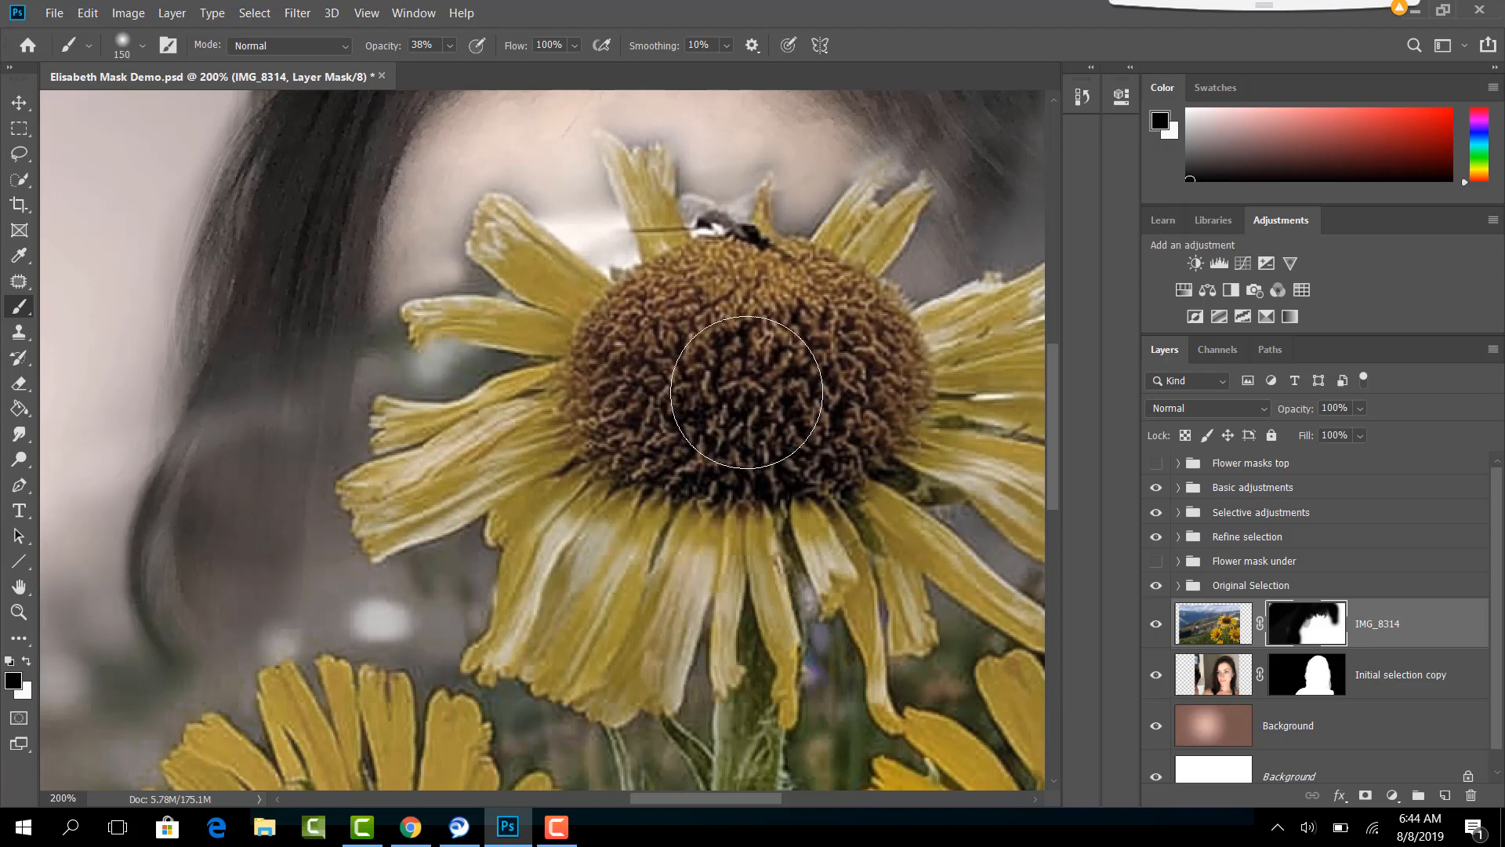
key(bracketright)
key(bracketright)
key(bracketright)
key(bracketright)
key(bracketright)
click(442, 65)
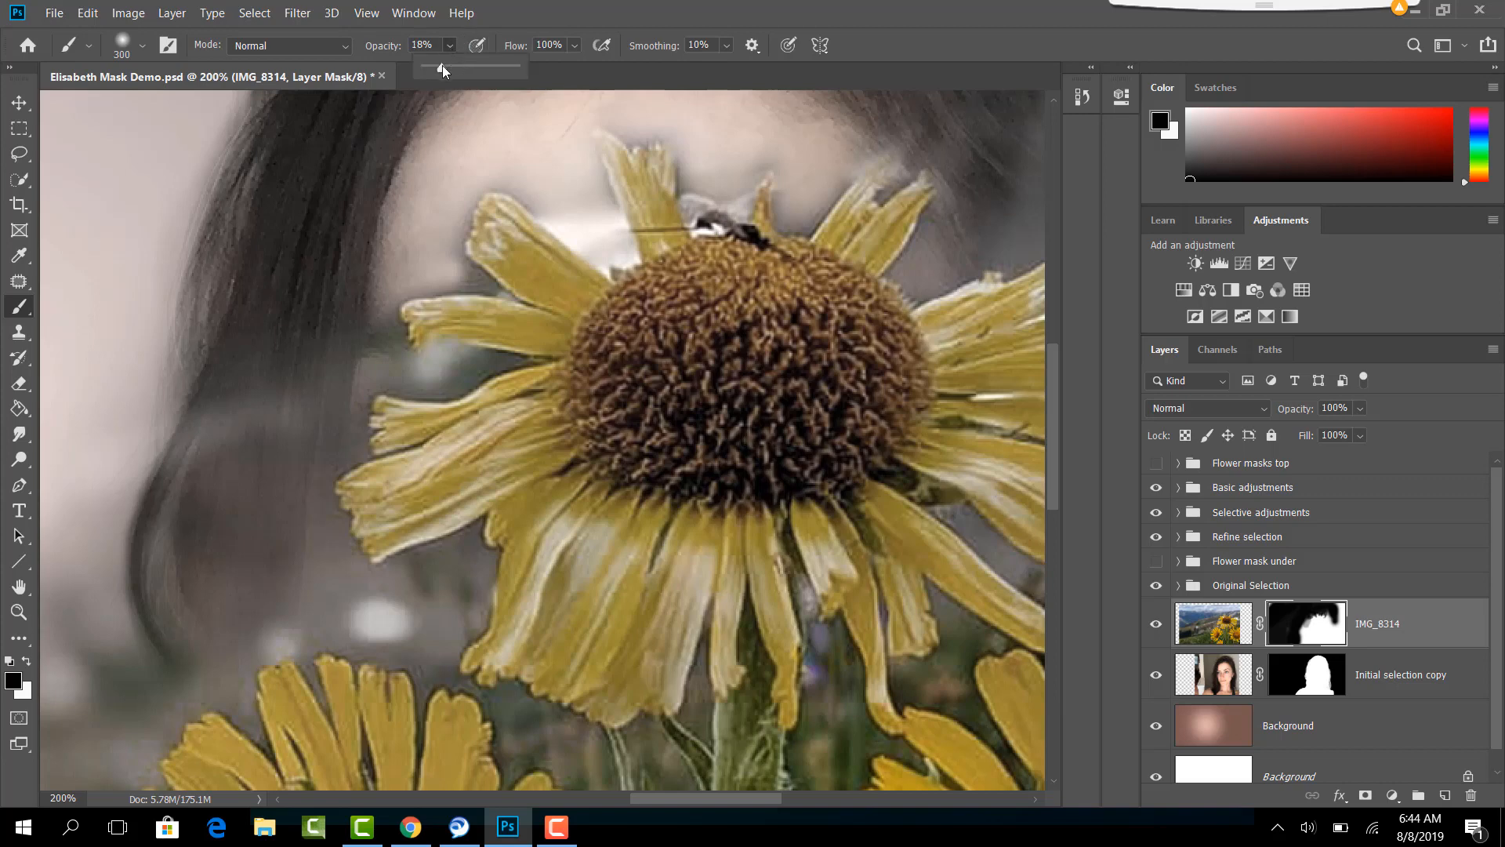
click(515, 3)
click(142, 45)
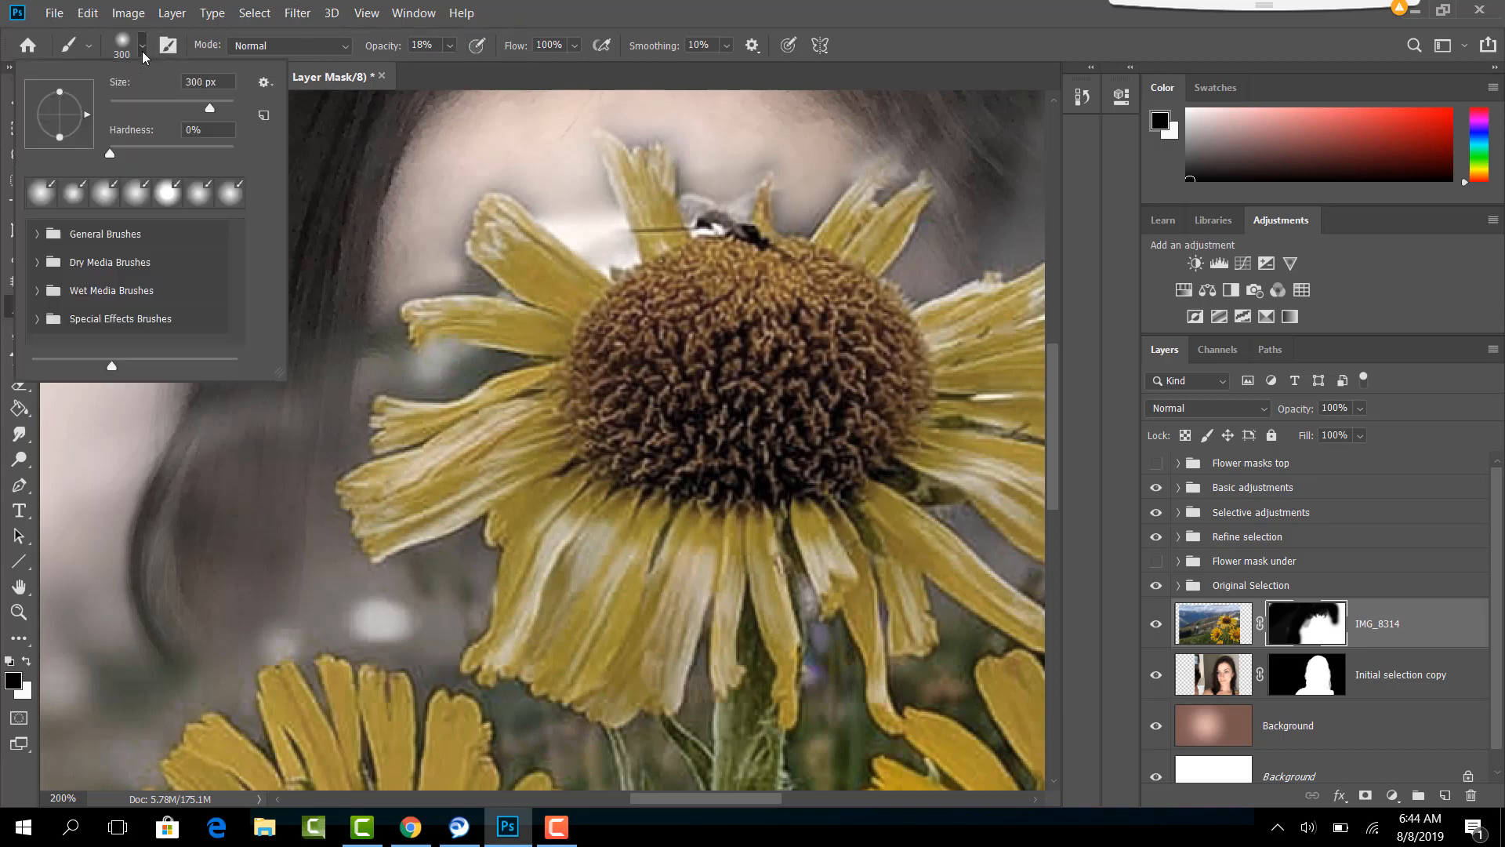
click(563, 16)
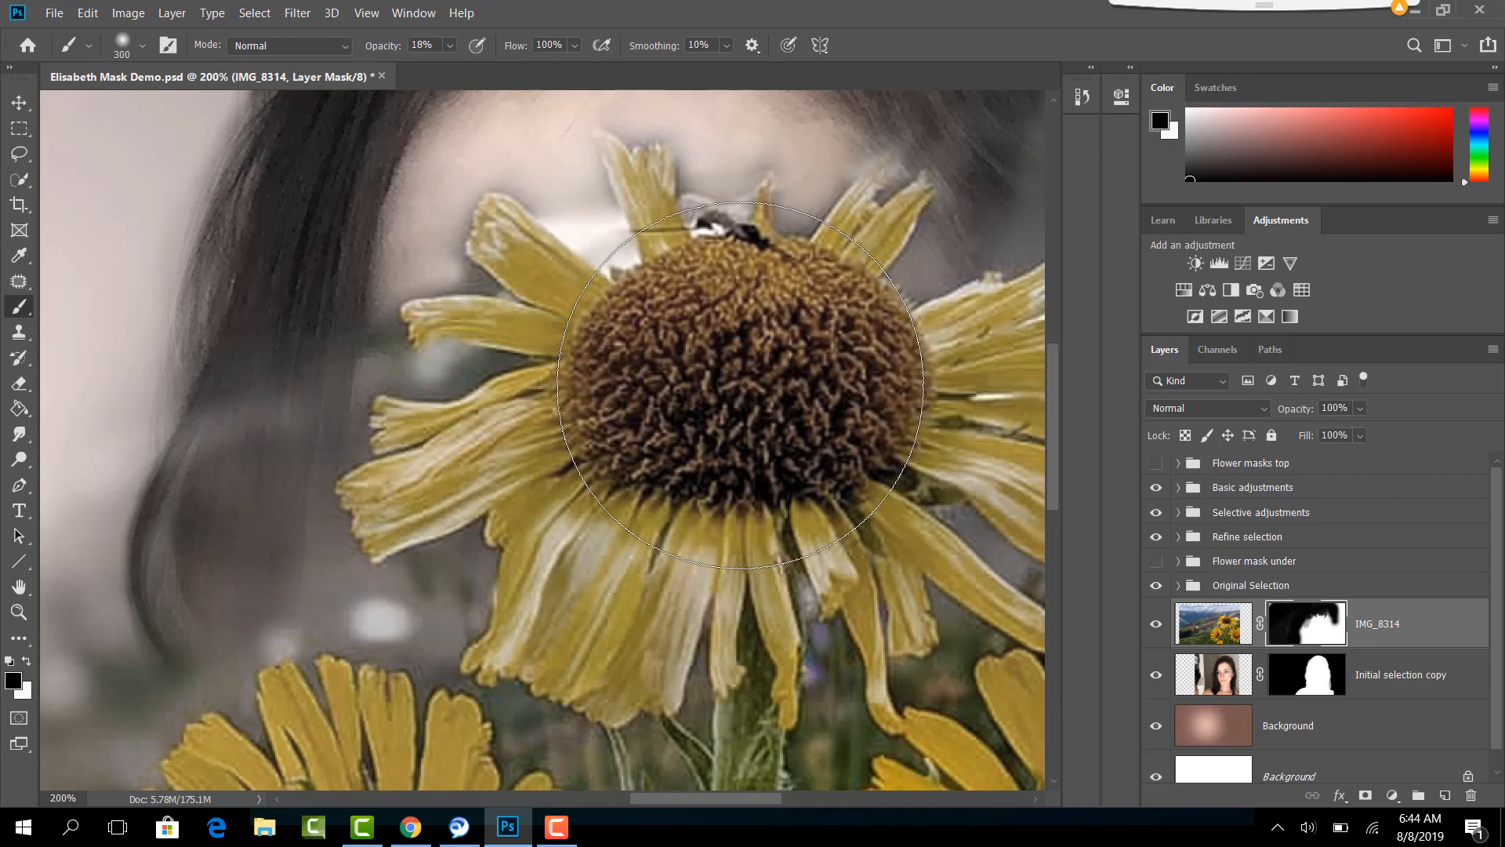
key(bracketright)
key(bracketright)
key(bracketright)
key(bracketright)
key(bracketleft)
key(bracketleft)
key(bracketleft)
key(bracketleft)
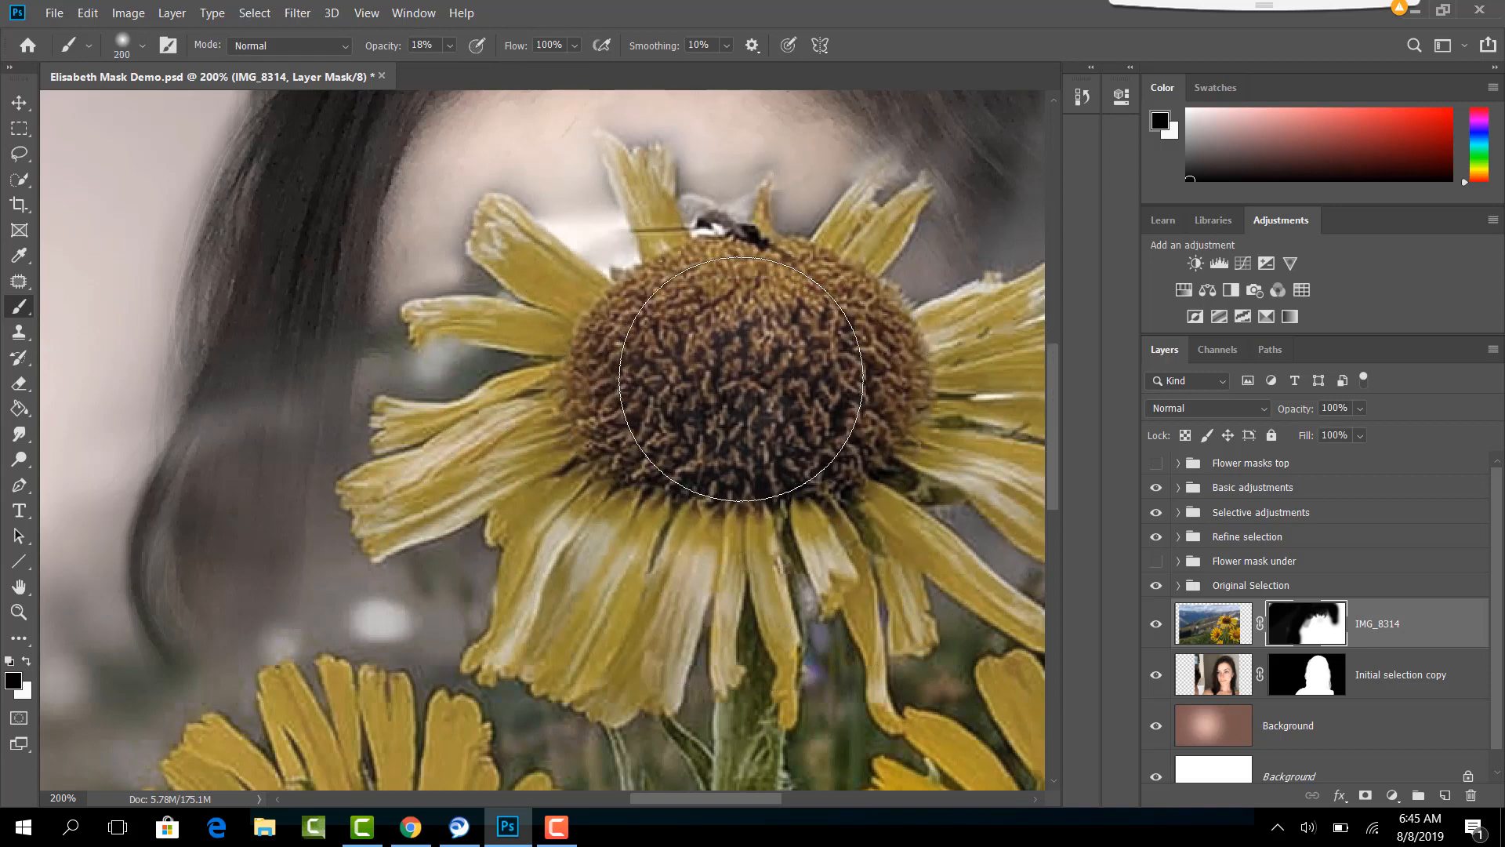
- Paint black over the top flower's centre, reducing the brush to 125 px, so the woman's eye shows through
click(741, 379)
key(bracketleft)
key(bracketleft)
key(bracketleft)
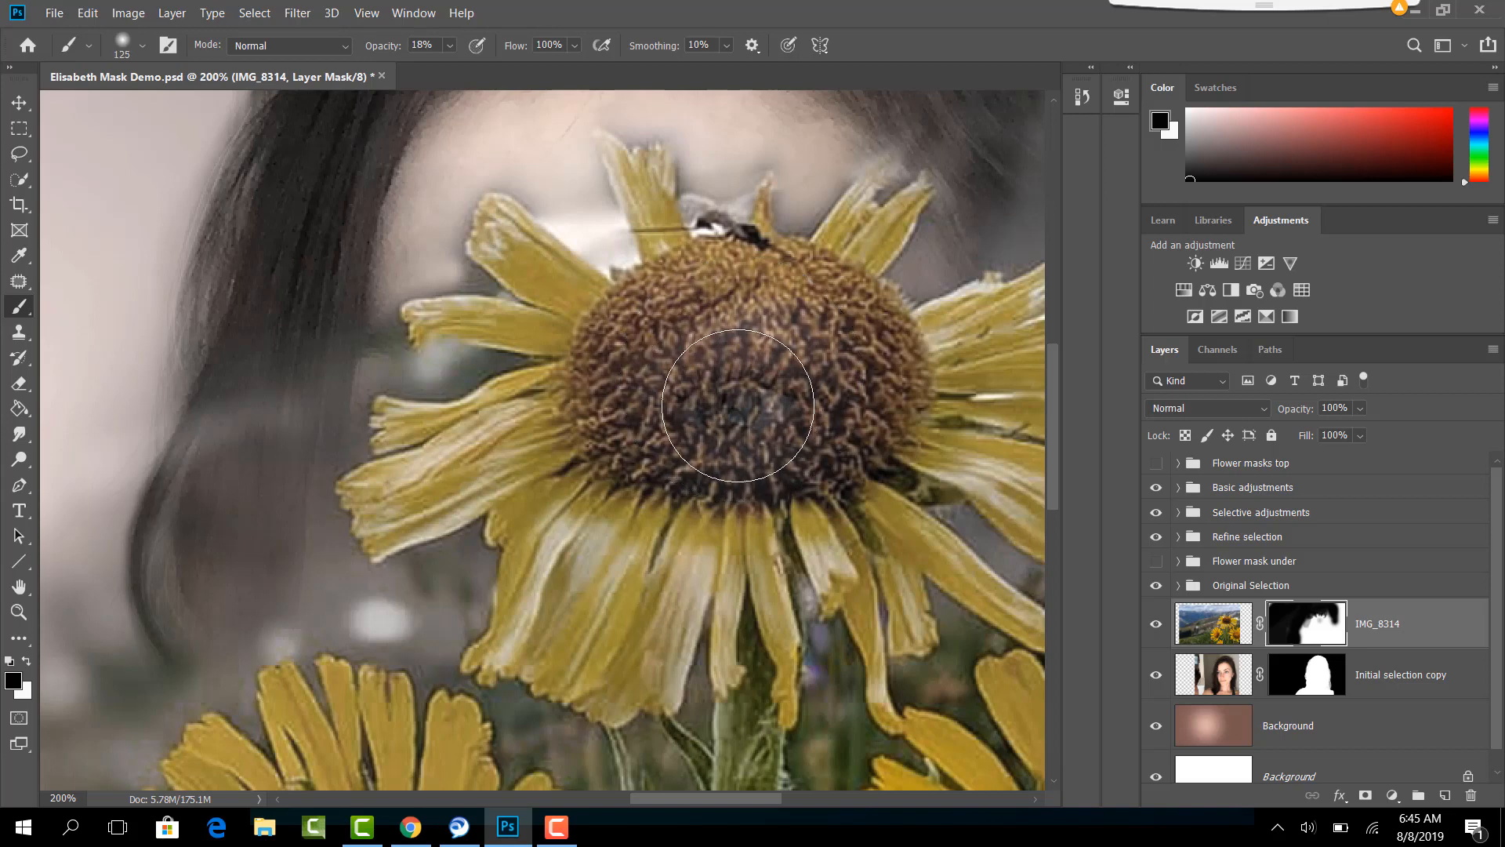
click(736, 405)
click(730, 405)
click(713, 409)
click(723, 385)
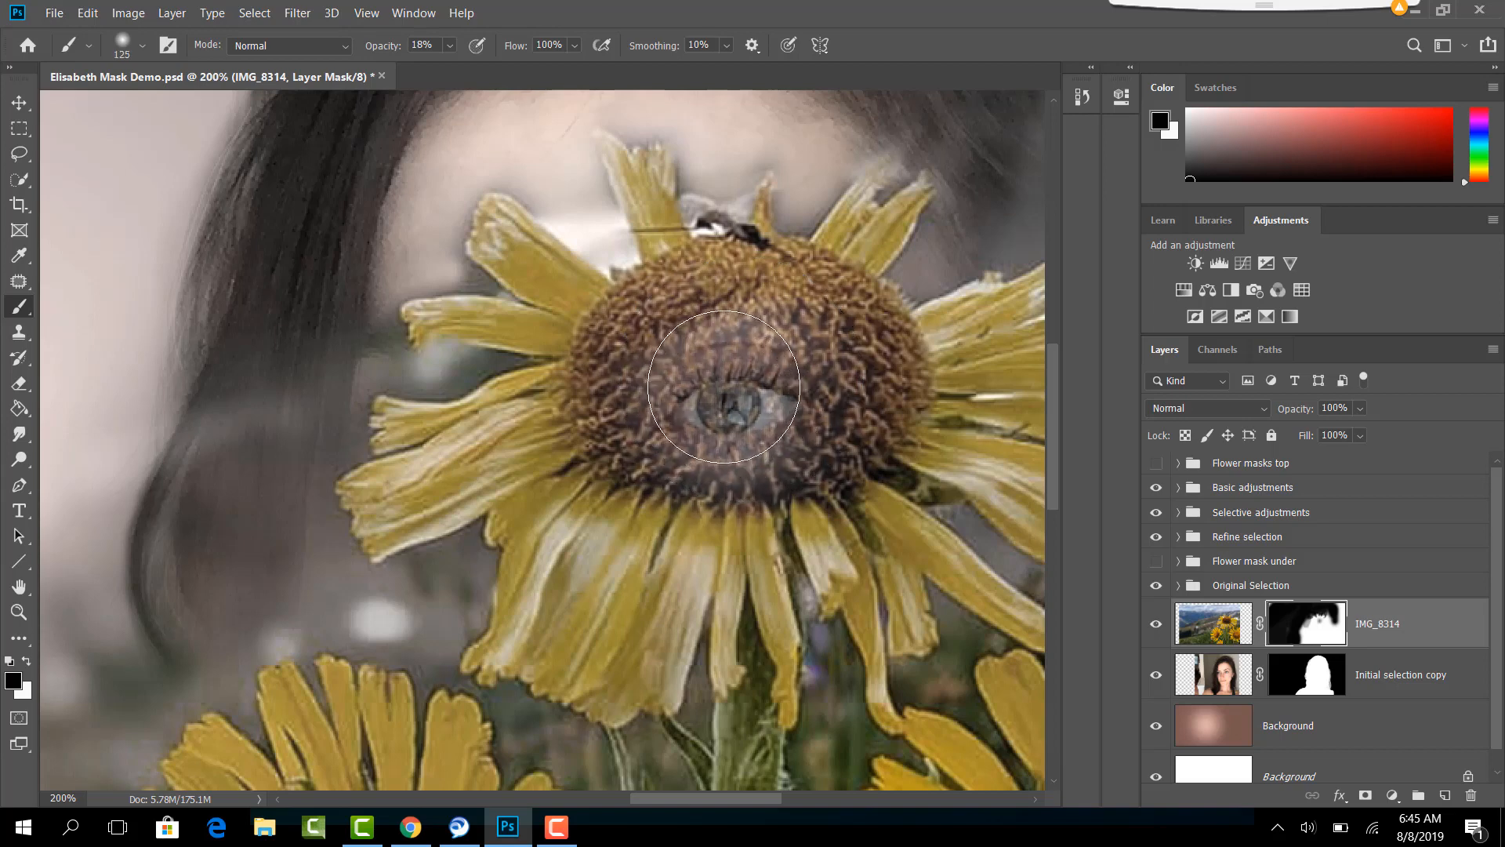
click(756, 401)
click(756, 402)
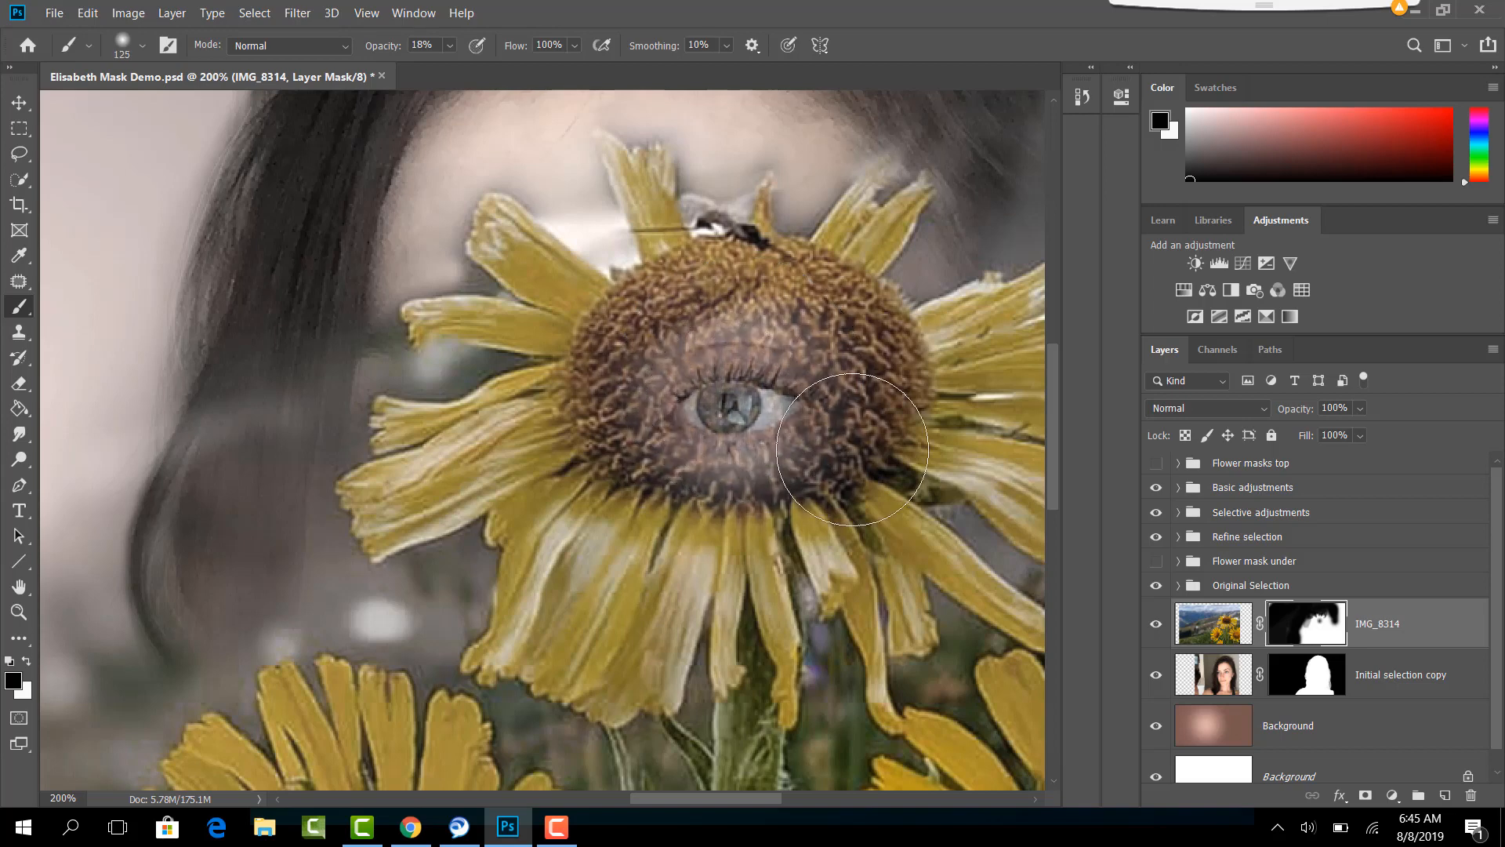
- Return the brush opacity to 100% and target the IMG_8314 layer's image instead of its mask
key(ctrl+minus)
key(ctrl+minus)
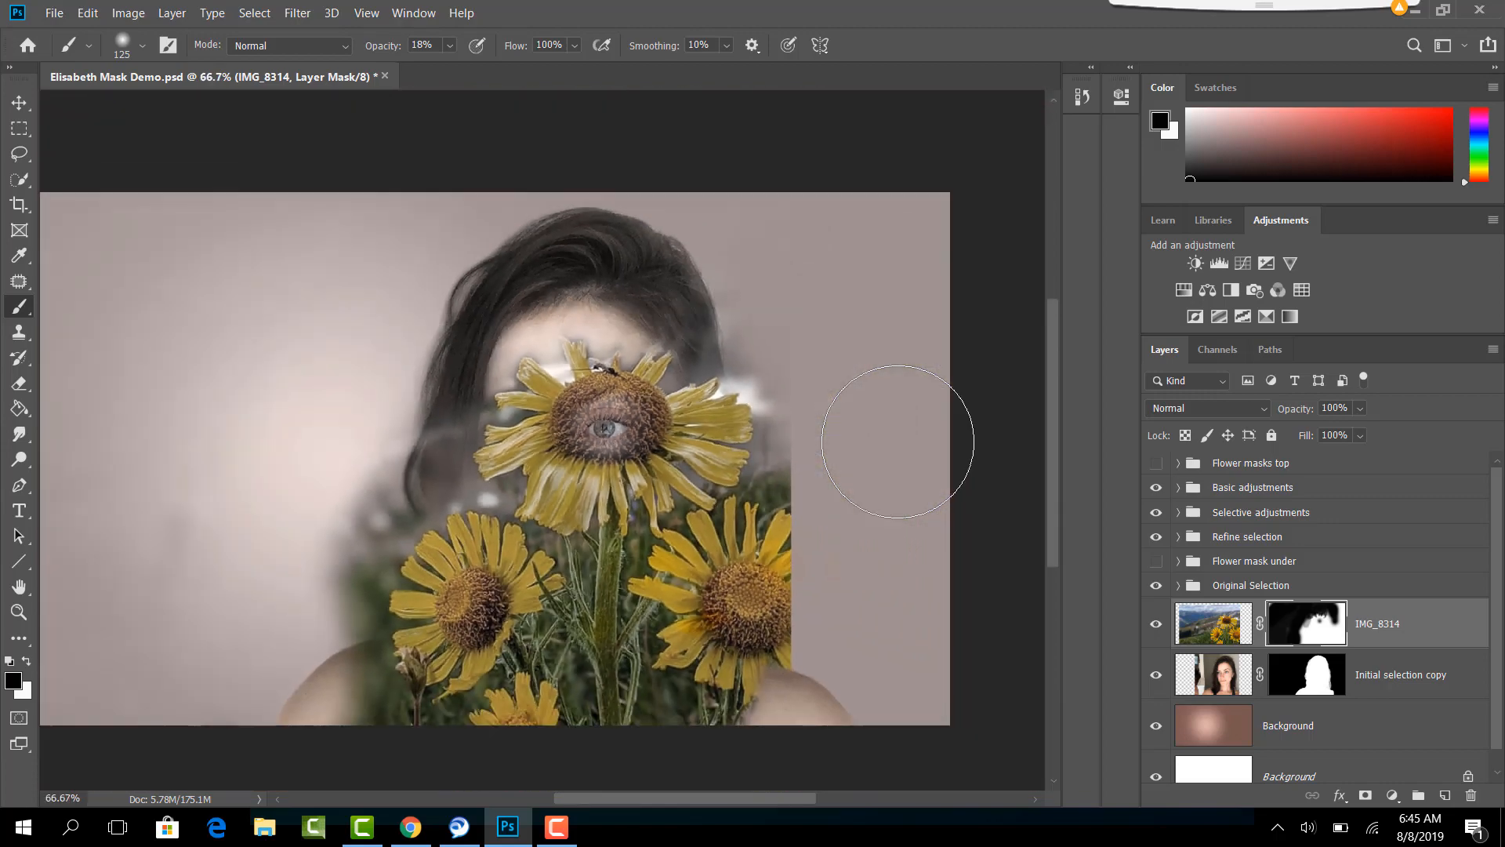
key(0)
key(ctrl+2)
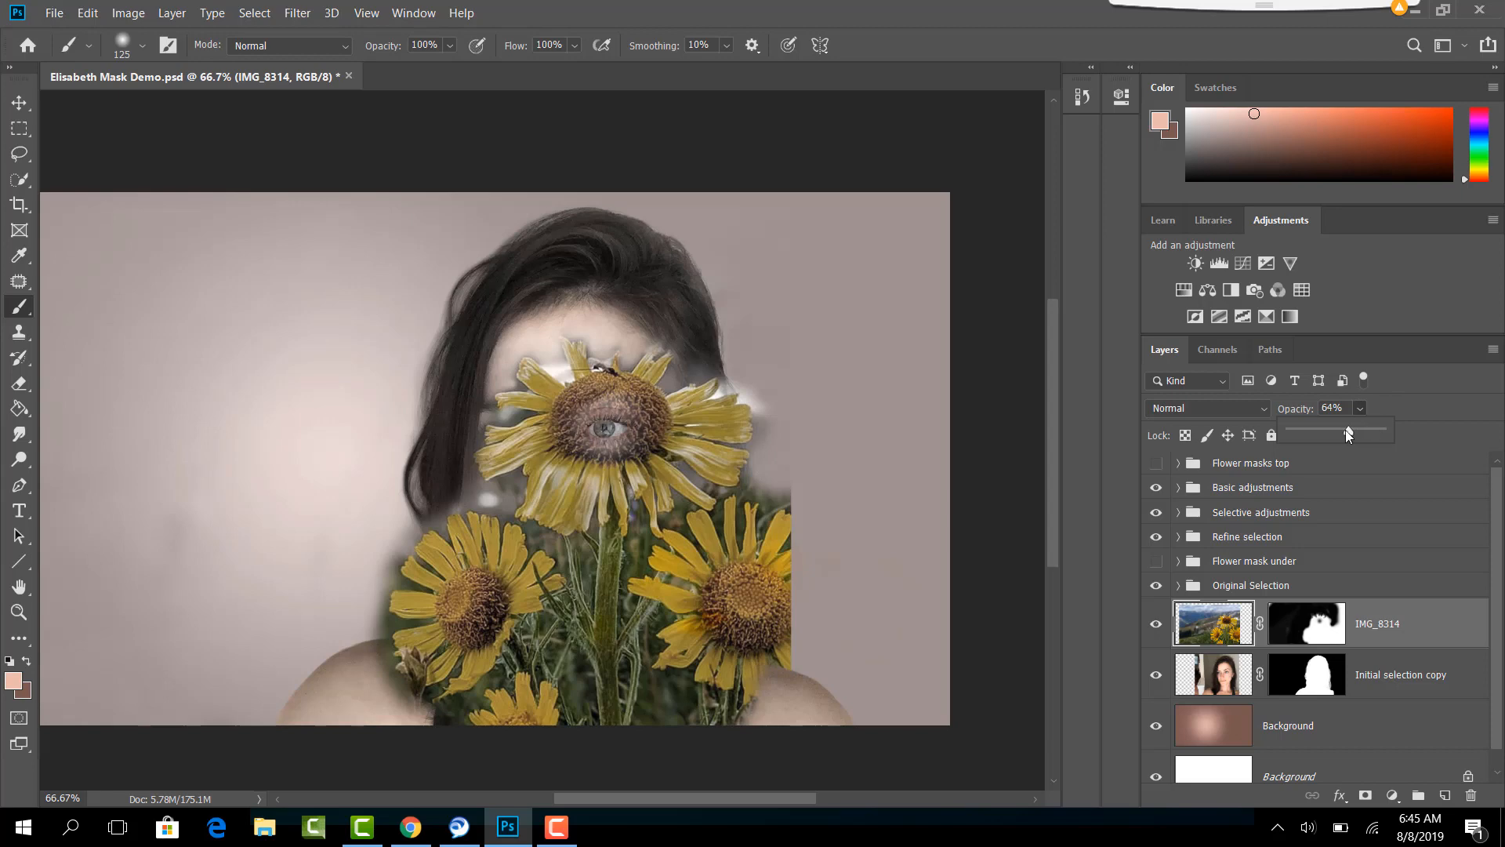
- Lower the IMG_8314 layer's opacity to 64% and set its blend mode to Luminosity
drag(1345, 430, 1340, 431)
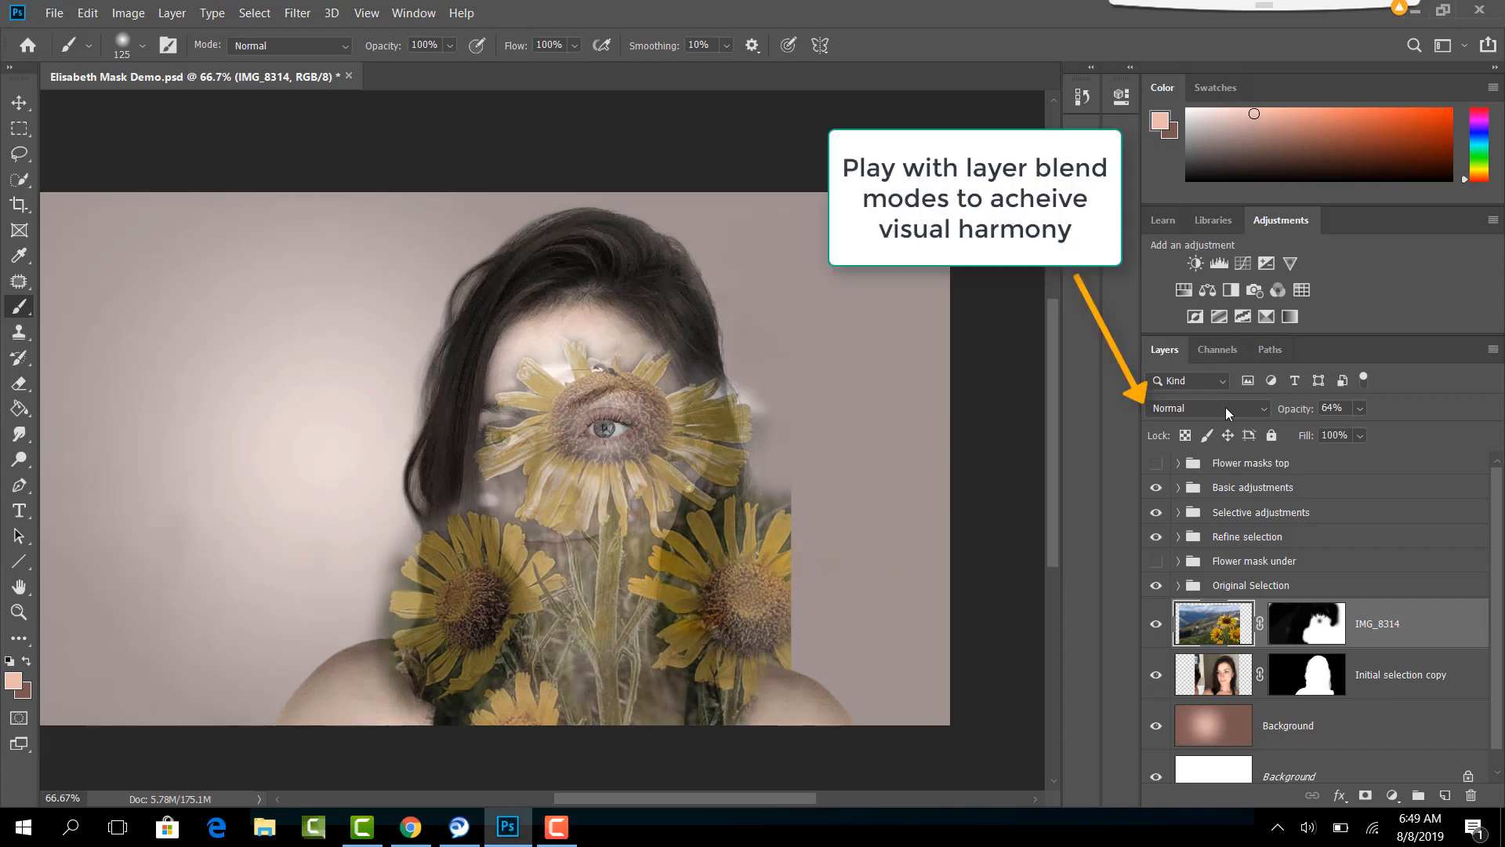
click(1252, 409)
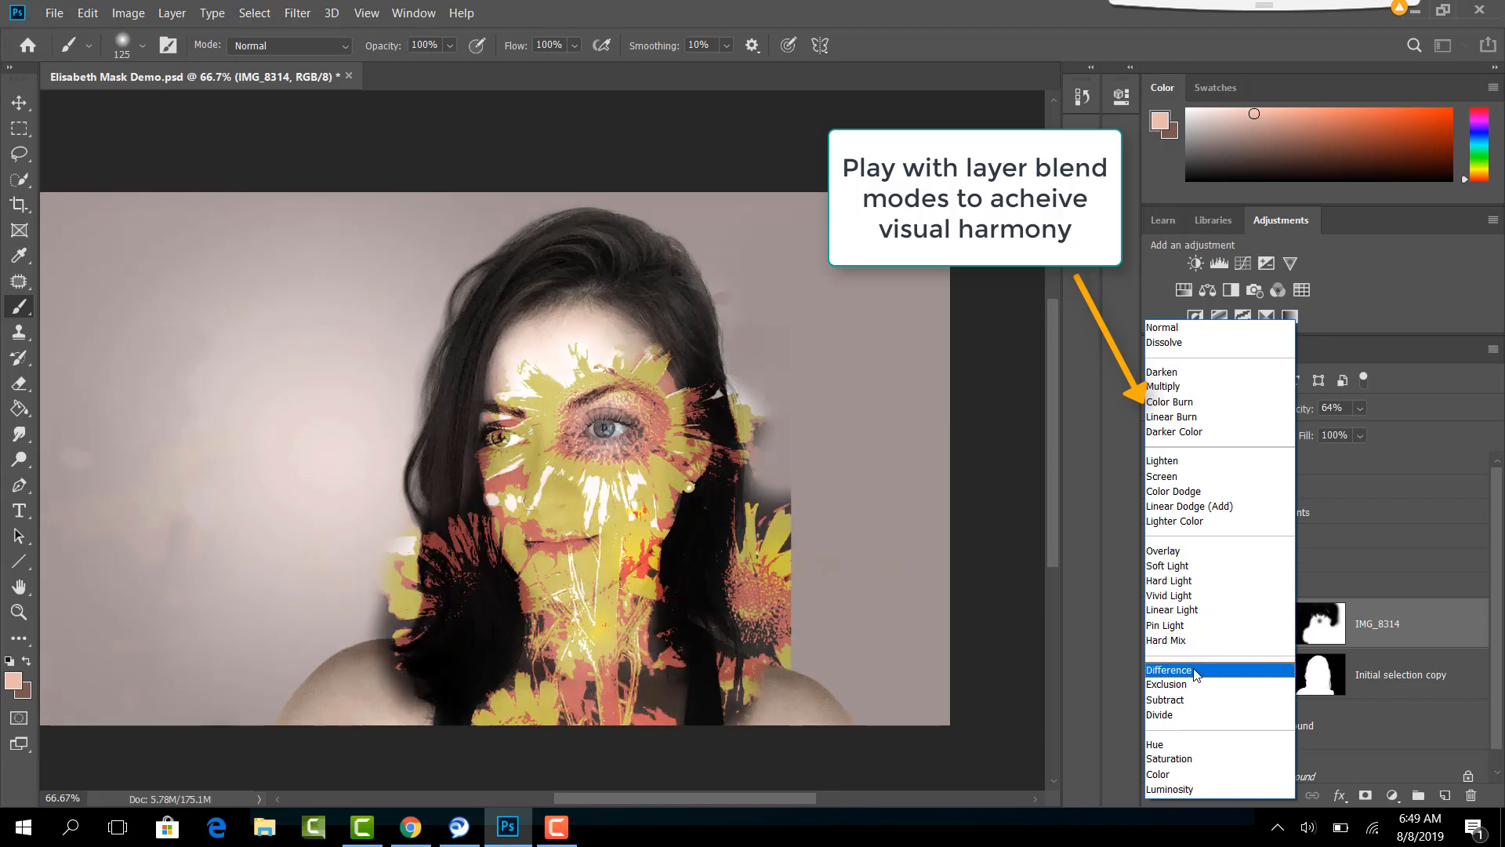
click(1182, 790)
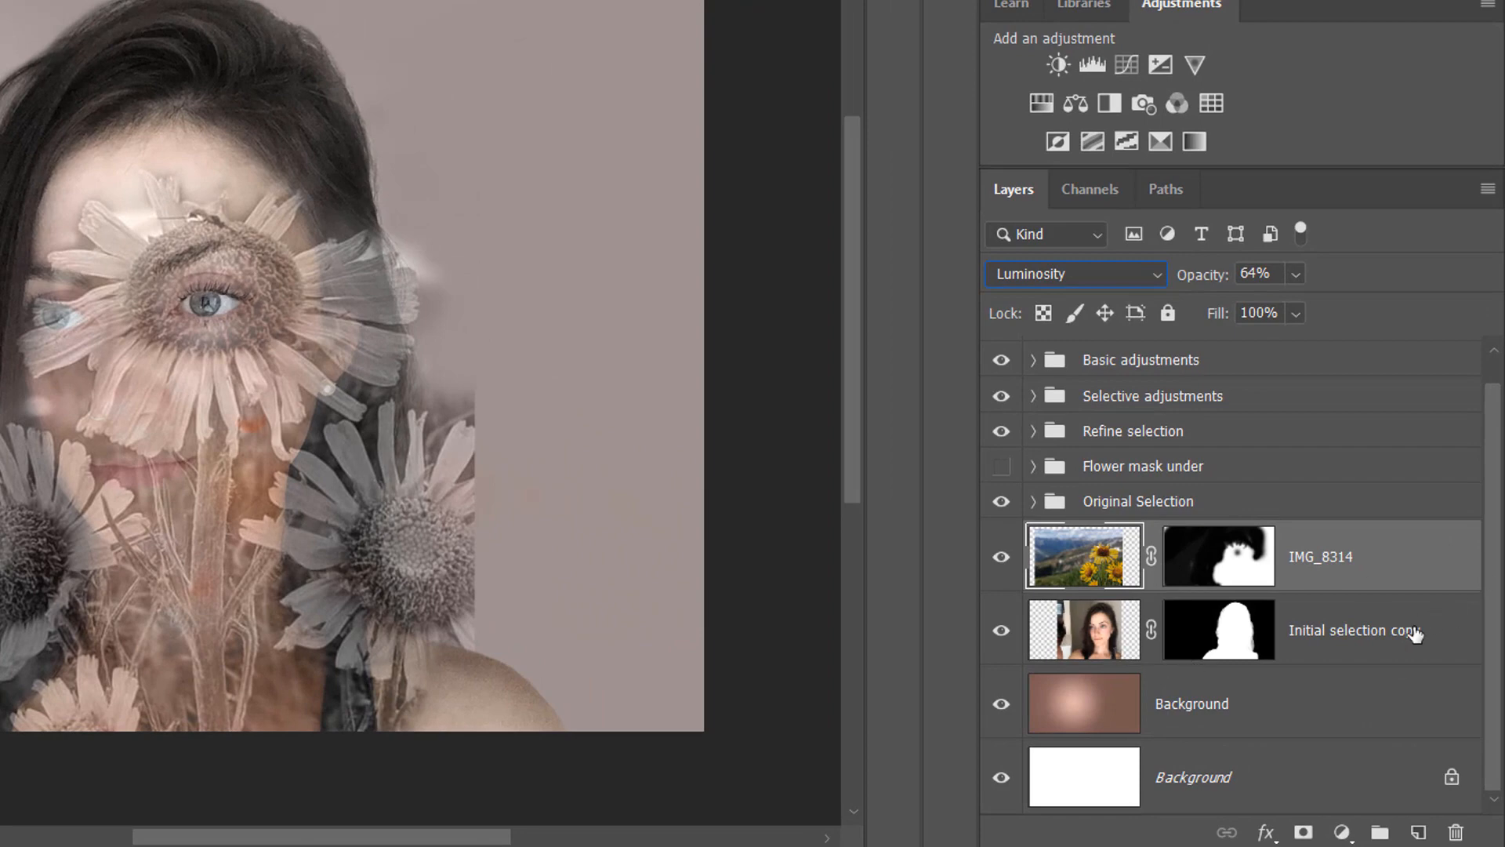
- Target the Initial selection copy layer's mask, shrink the brush to 35 px, and switch to the IMG_8314 layer above
click(1416, 635)
click(1228, 653)
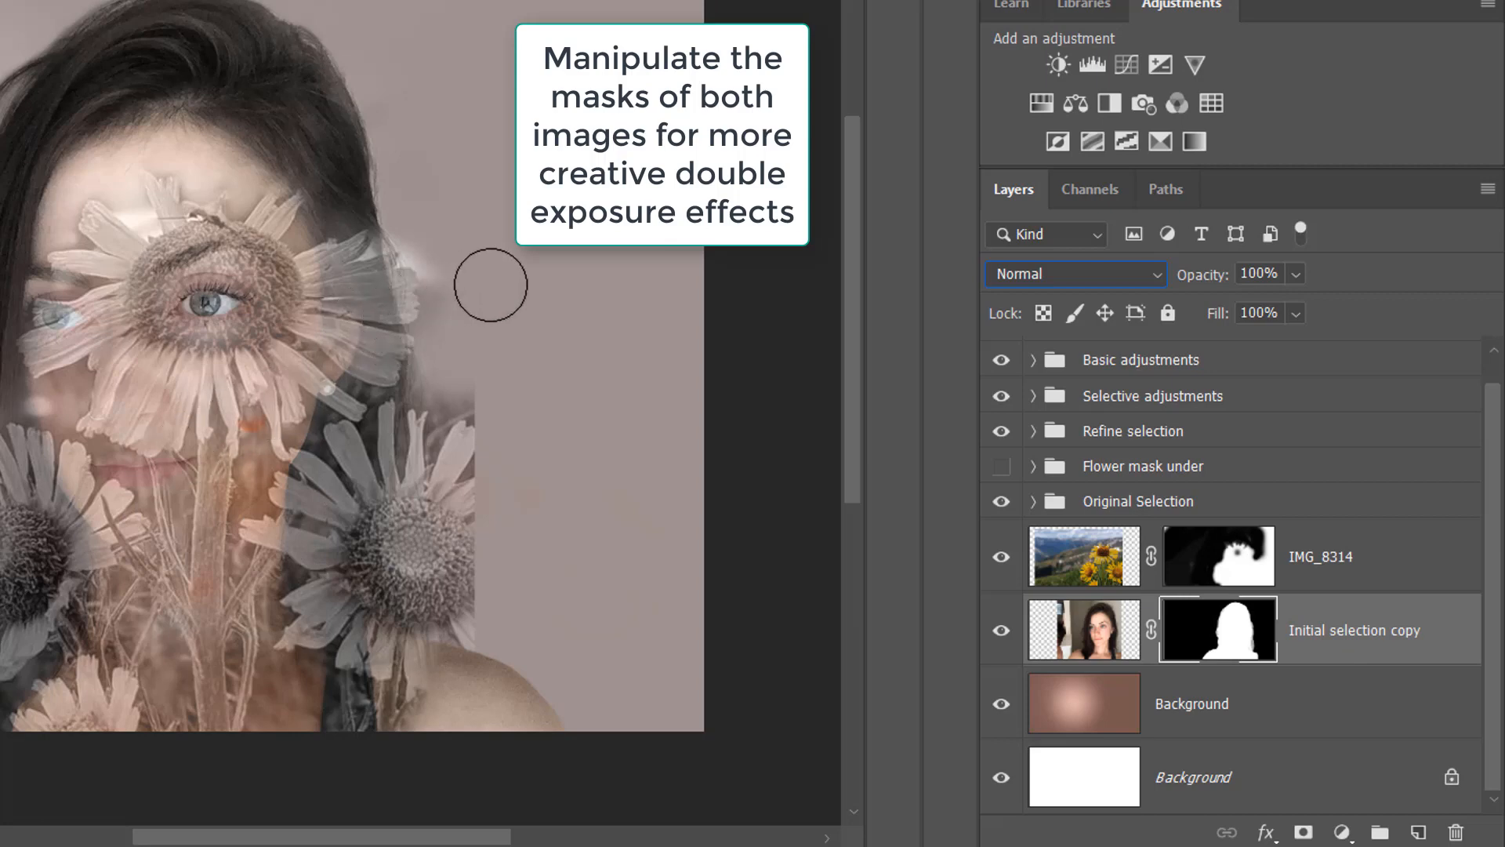
key(bracketleft)
key(bracketleft)
key(bracketleft)
key(bracketleft)
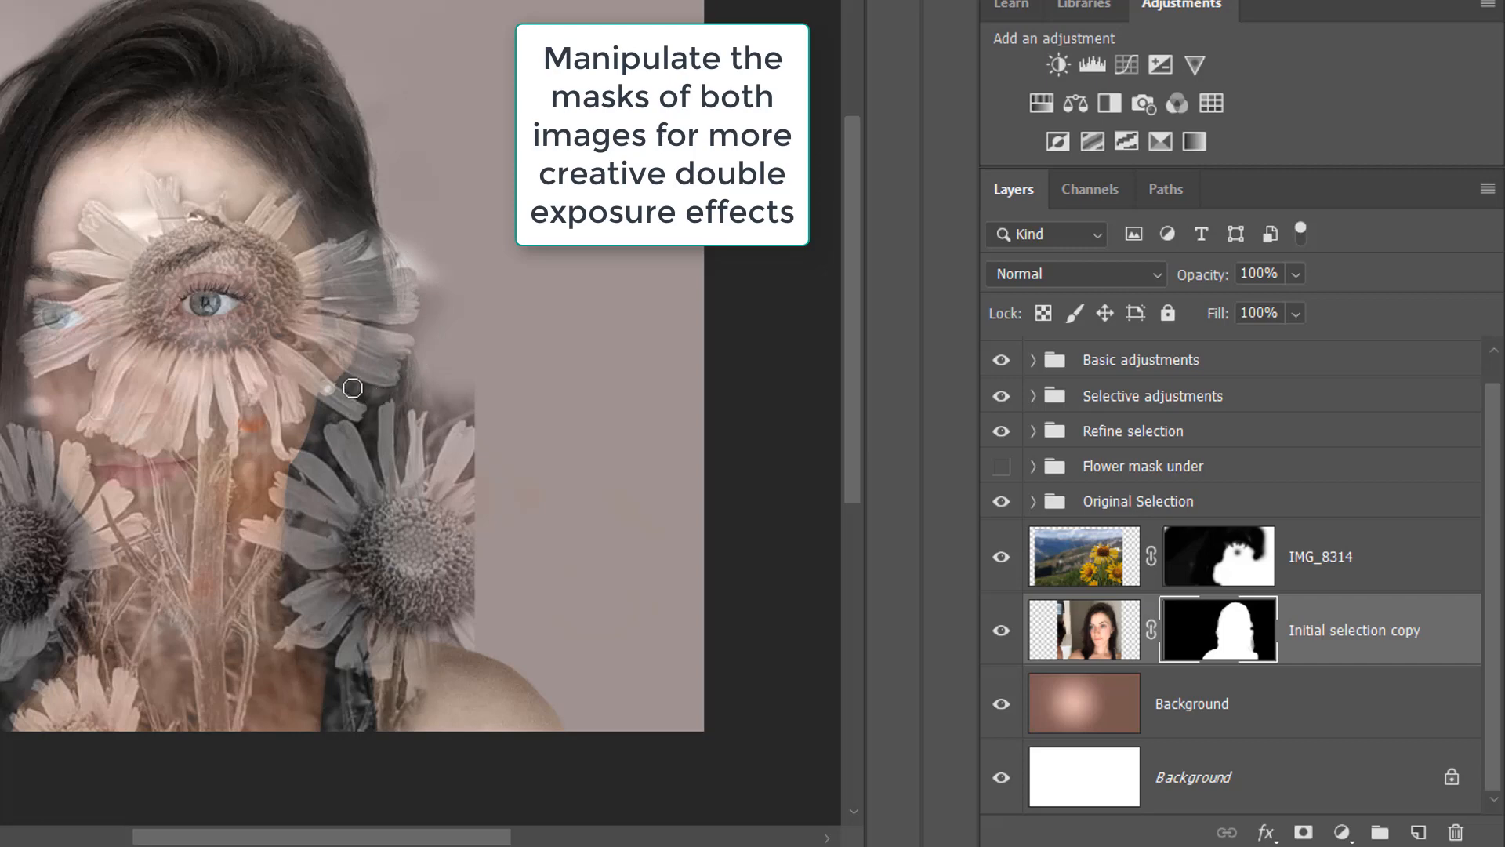
key(alt+bracketright)
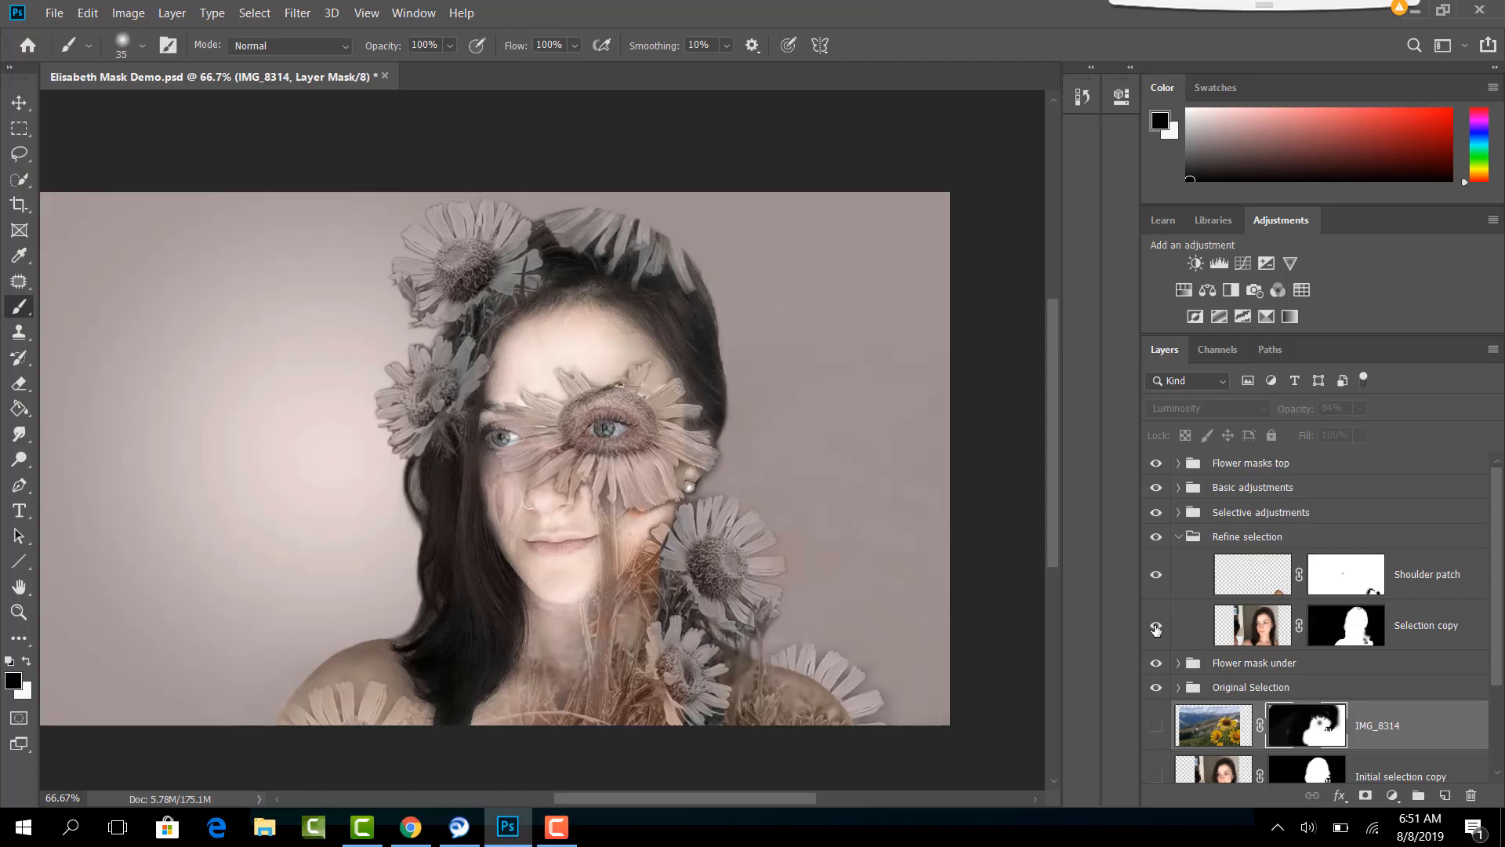
- Inspect the full-size masks of the Selection copy layer and of IMG_8314 copy in the Flower masks top group, restoring the composite after each
alt+click(1345, 636)
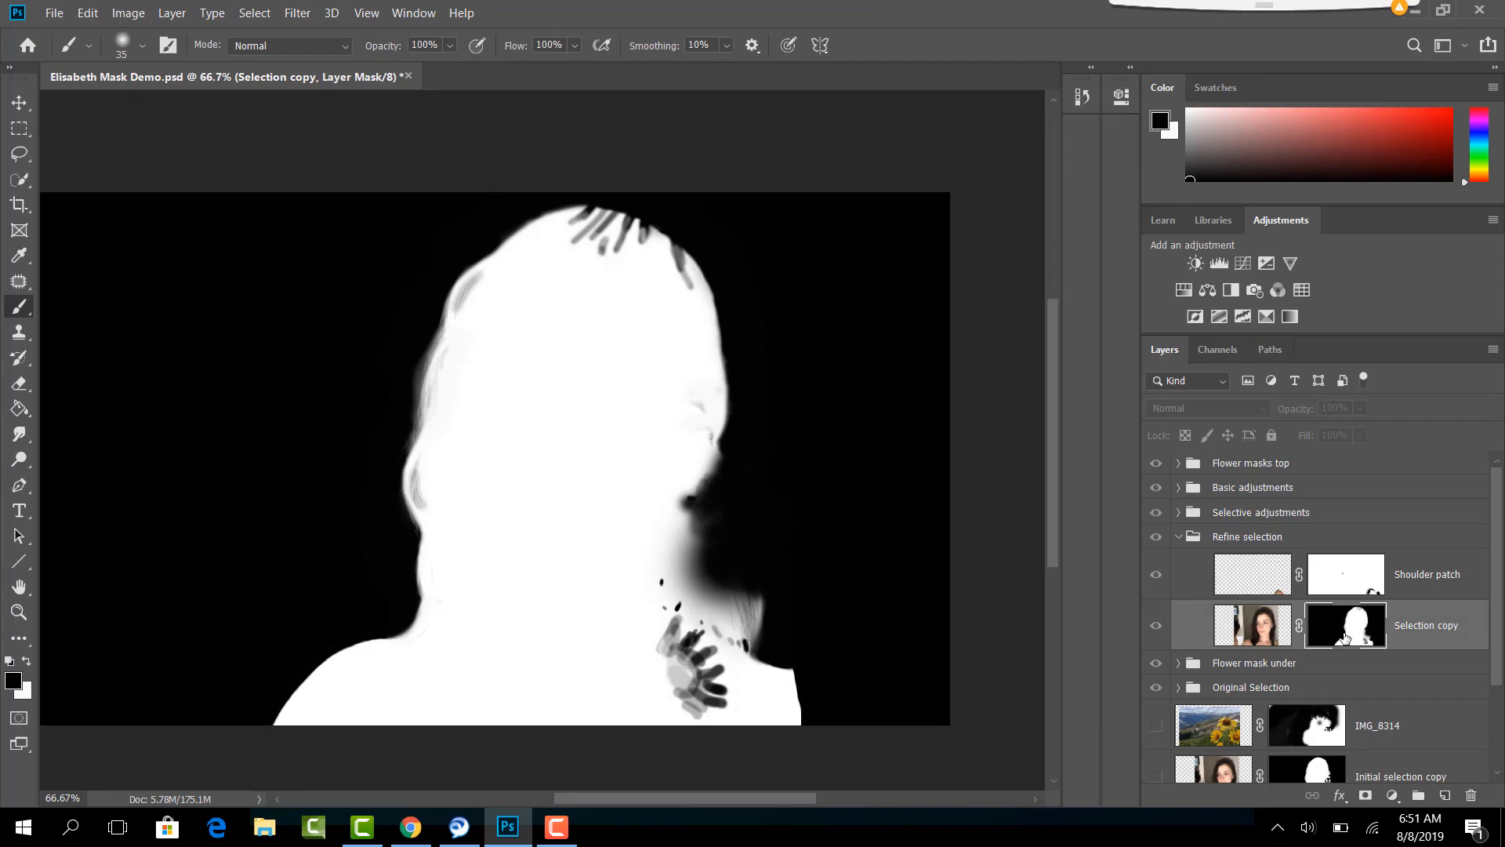
alt+click(1345, 637)
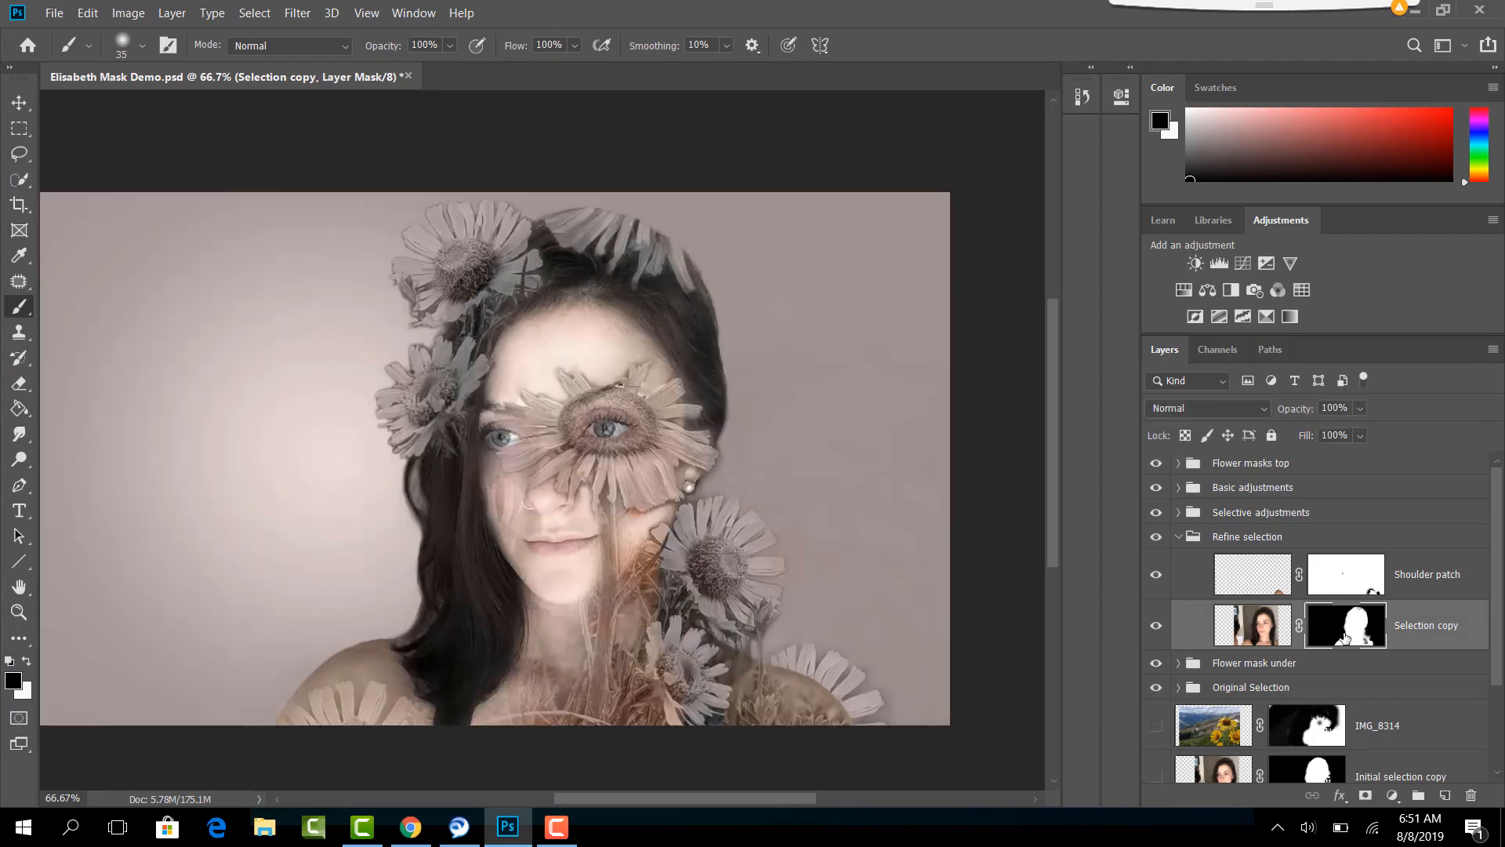
click(1179, 462)
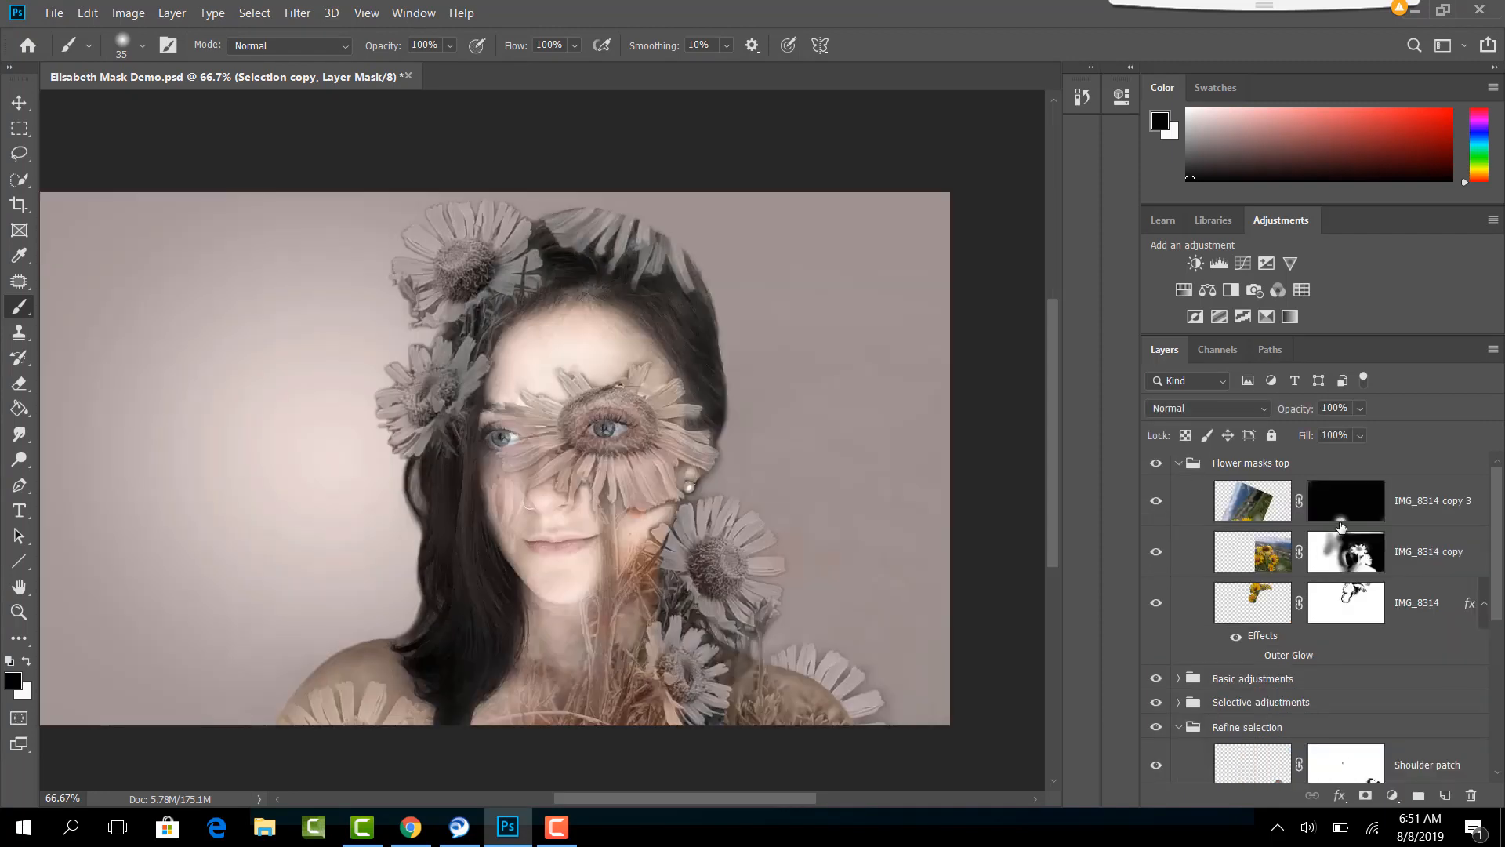
alt+click(1357, 568)
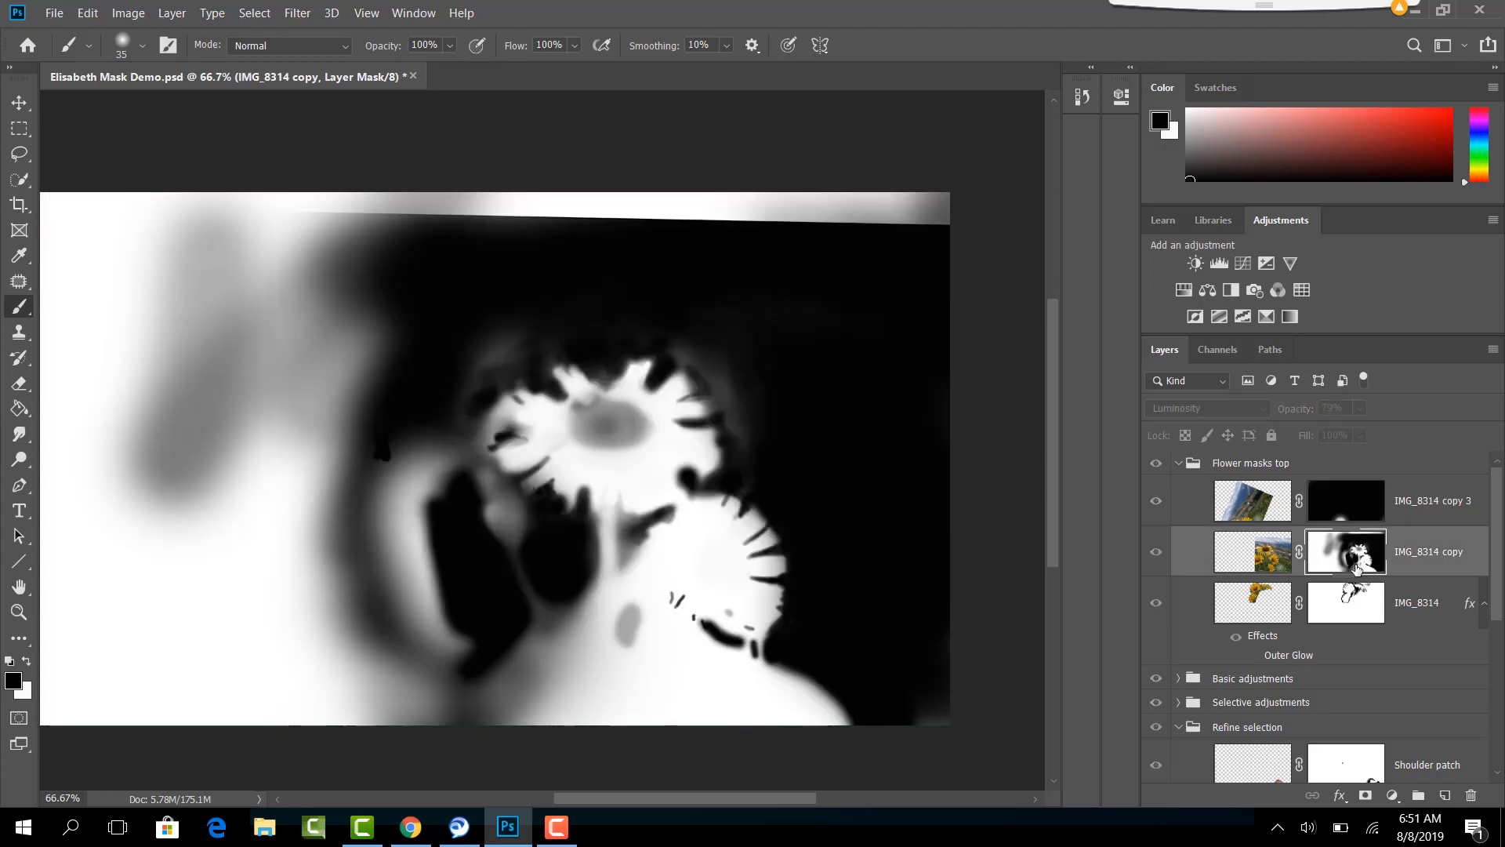
alt+click(1357, 568)
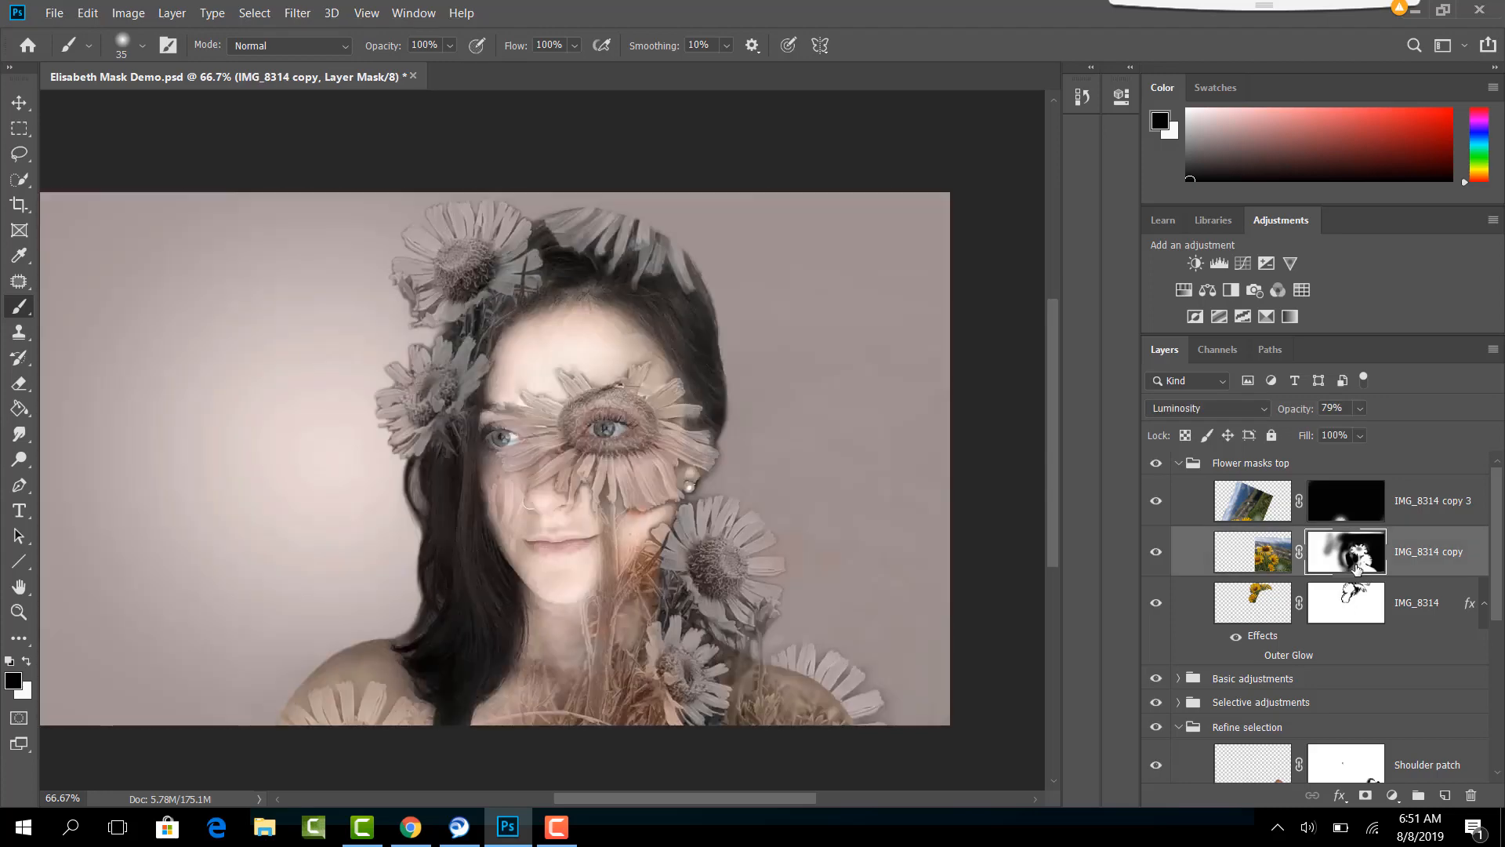
- Inspect the full-size masks of the IMG_8314 and IMG_8314 copy 3 layers in the Flower masks top group, returning to the composite view
alt+click(1359, 617)
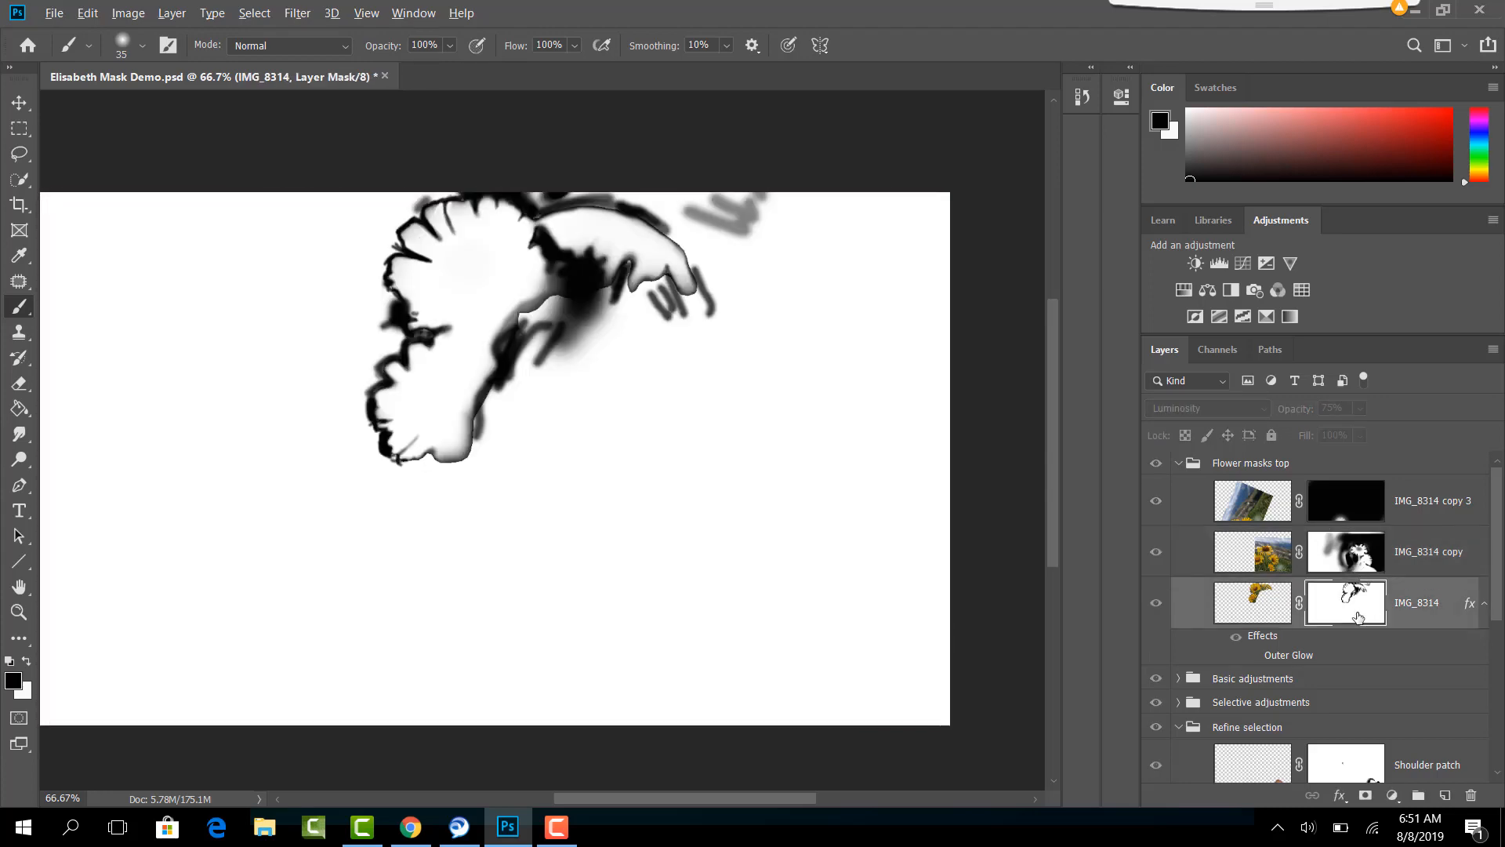
alt+click(1358, 617)
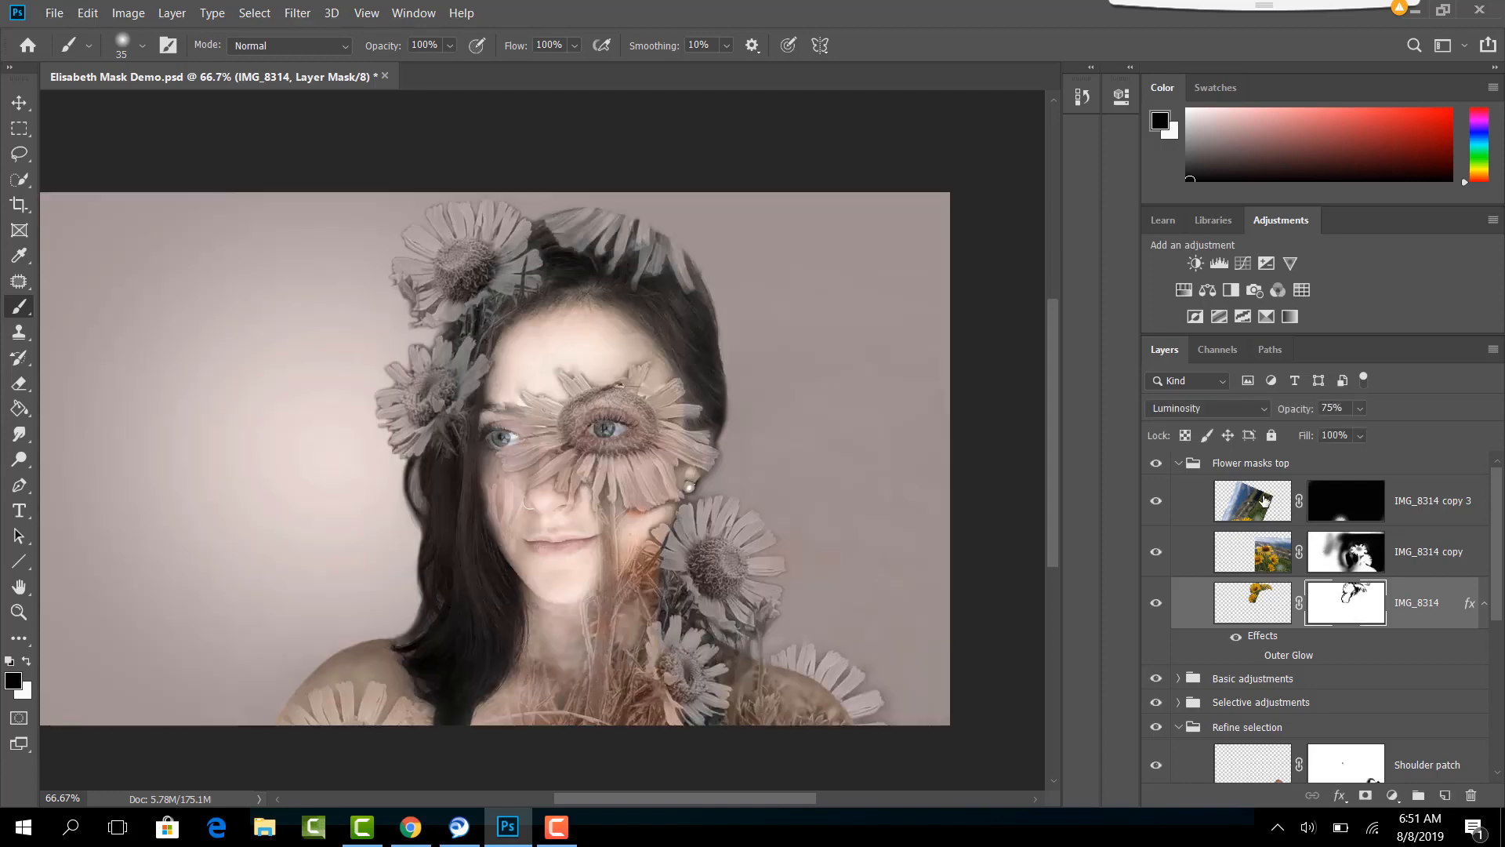
click(1264, 500)
alt+click(1328, 502)
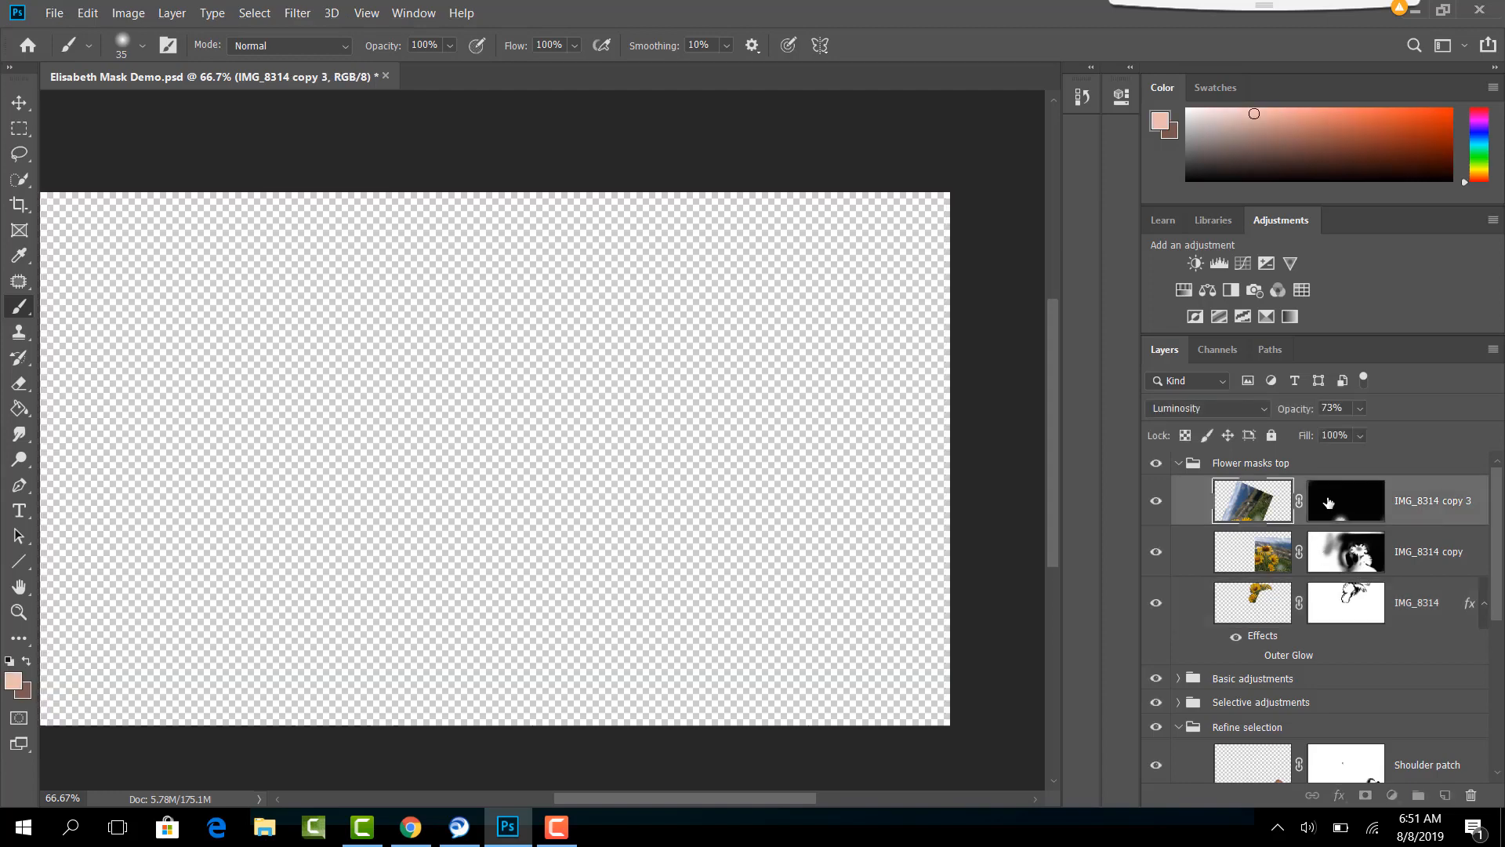
alt+click(1328, 502)
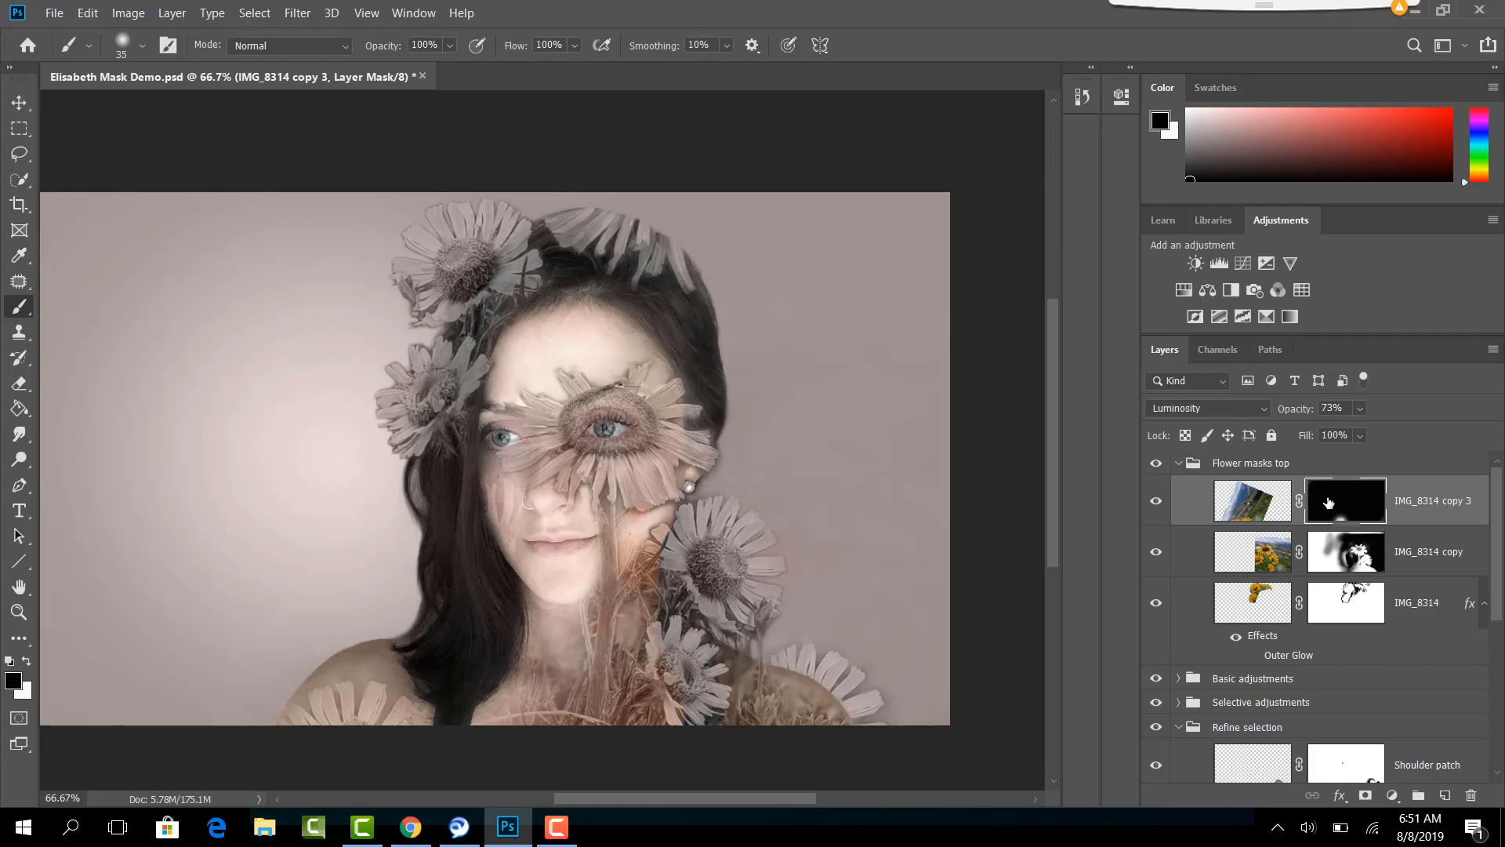